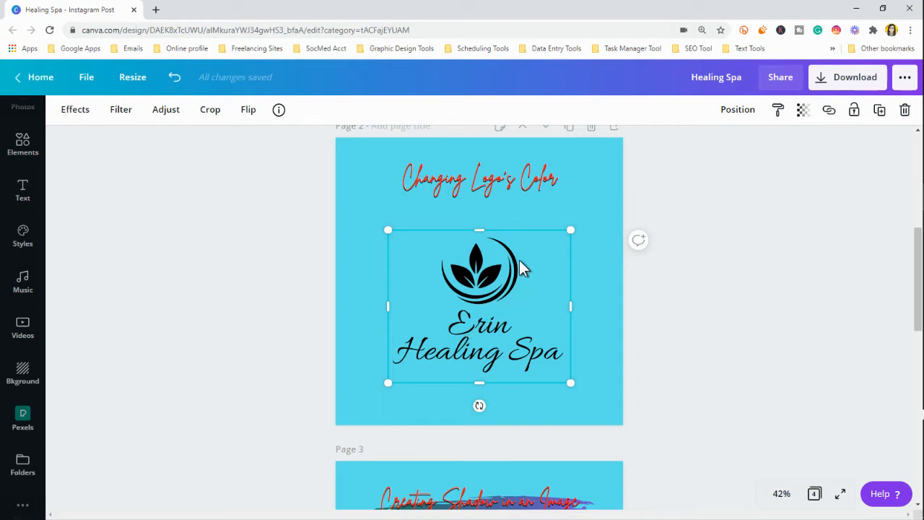
- Deselect the logo and set the canvas zoom to 50%
left_click(274, 300)
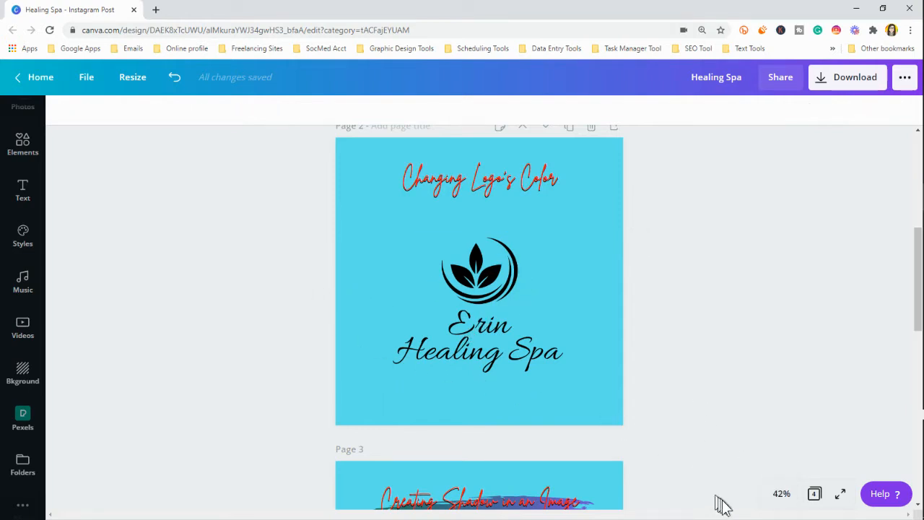
left_click(780, 494)
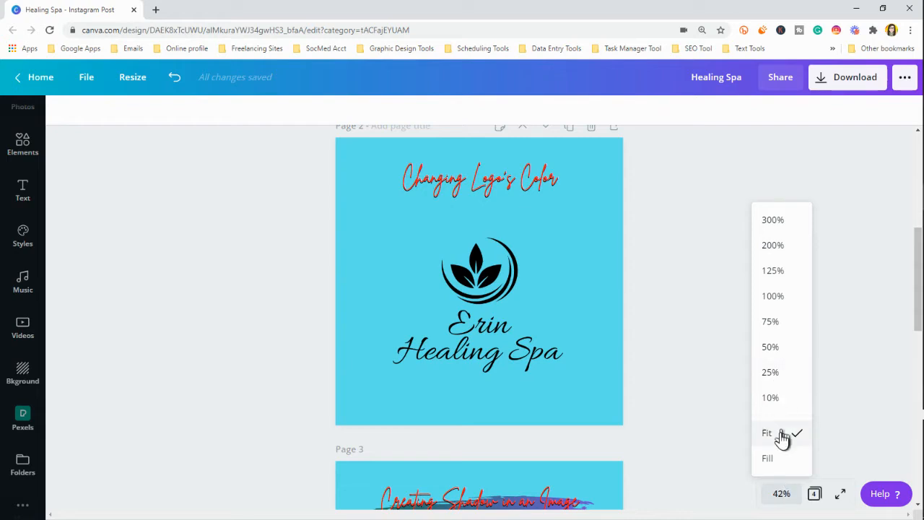
left_click(771, 322)
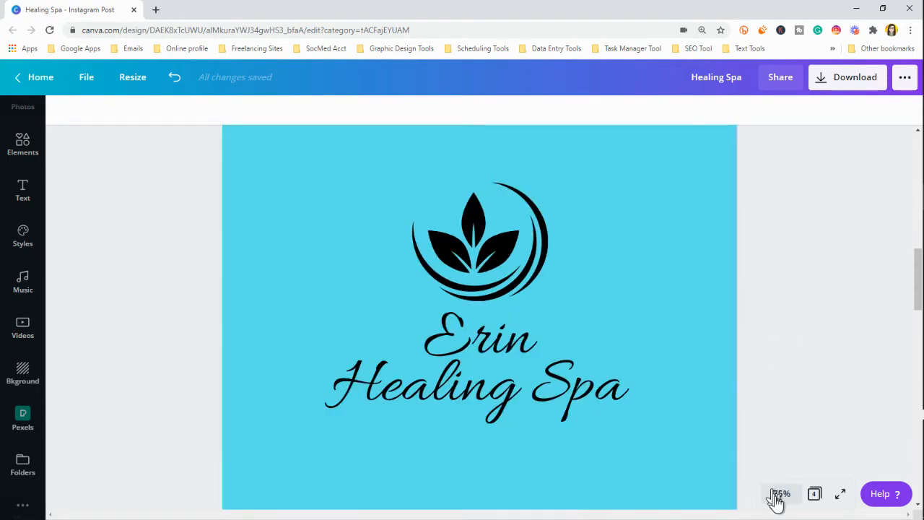
left_click(778, 494)
left_click(771, 348)
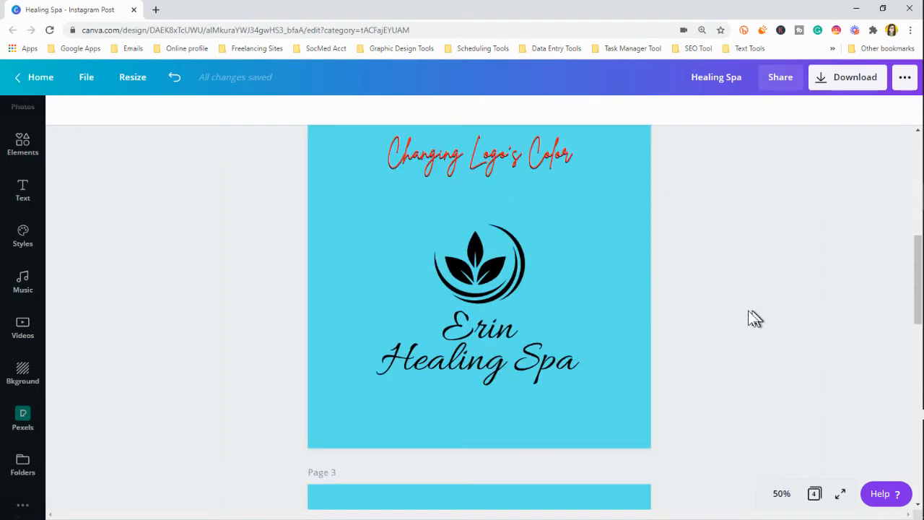
scroll(79, 296, "up", 3)
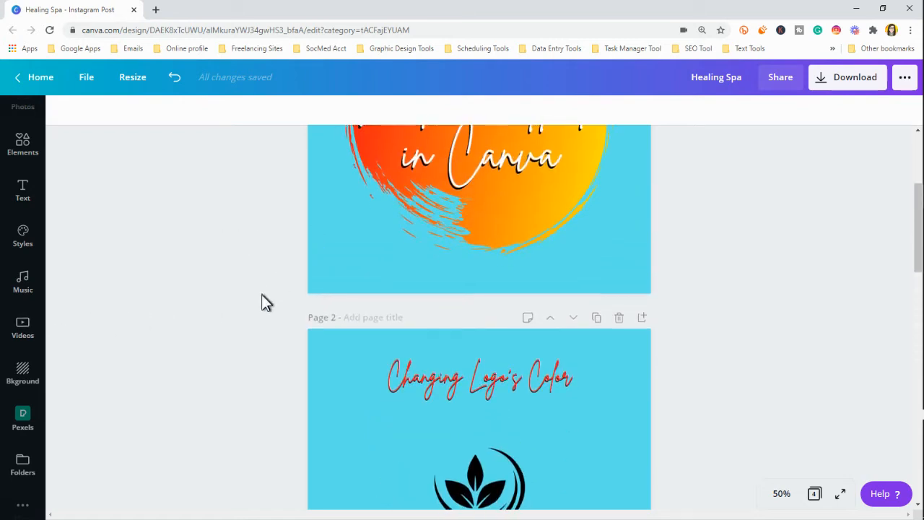
scroll(267, 297, "down", 4)
- Open the full list of Duotone effects for the black spa logo on page 2
left_click(431, 299)
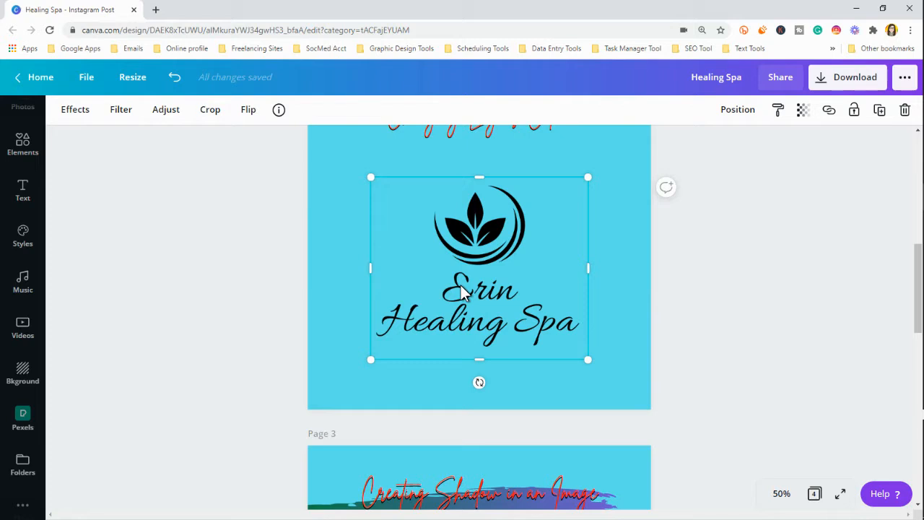
left_click(75, 112)
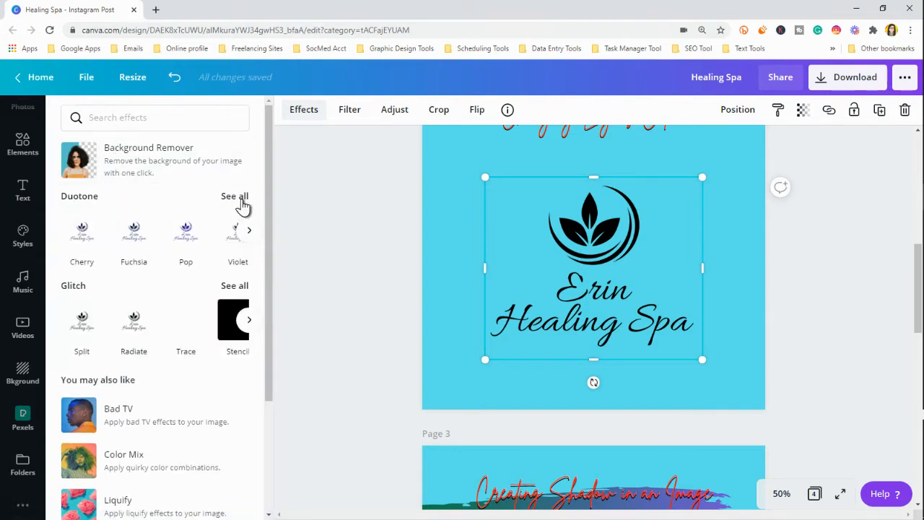
left_click(235, 196)
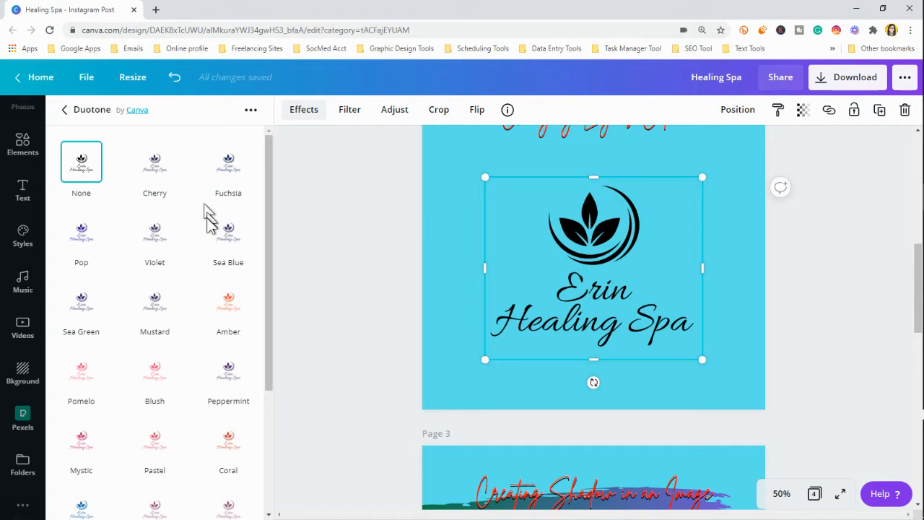
scroll(211, 423, "down", 3)
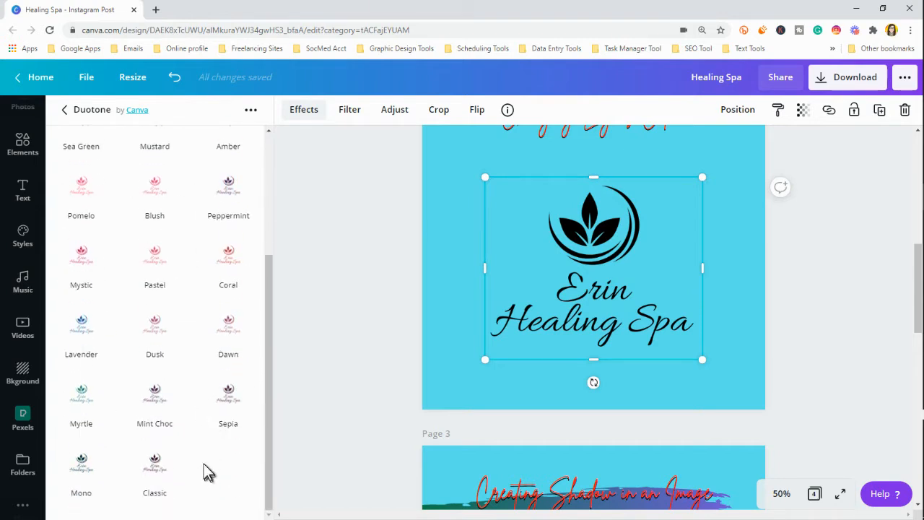
scroll(198, 429, "up", 3)
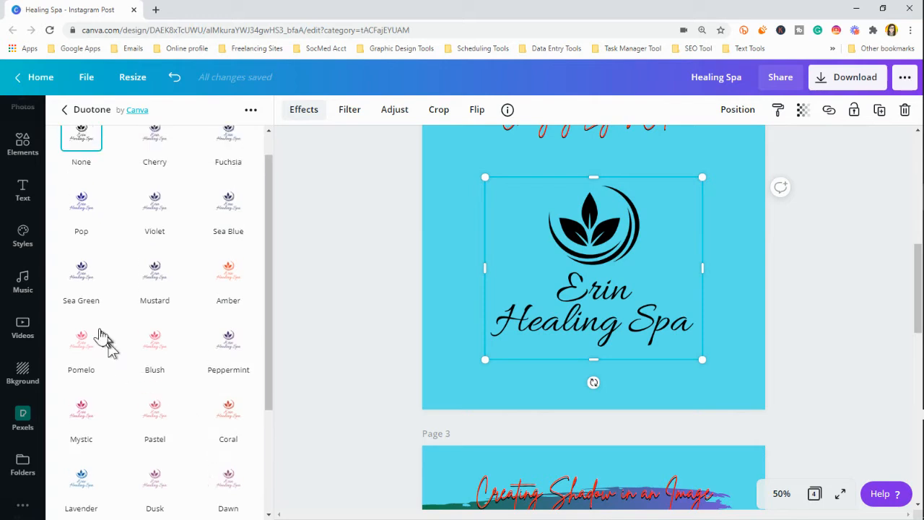
- Try the Sea Green, Lavender, Classic and Sepia duotone presets on the logo
left_click(82, 273)
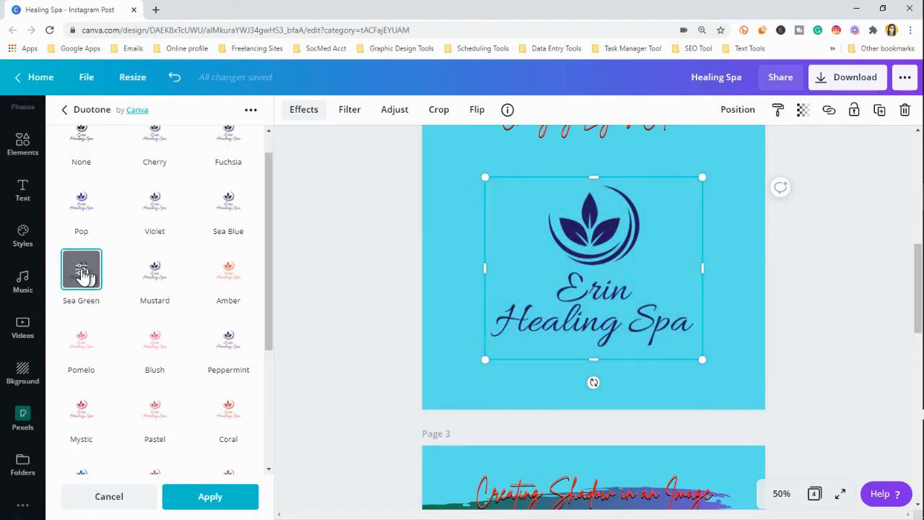
scroll(141, 315, "down", 3)
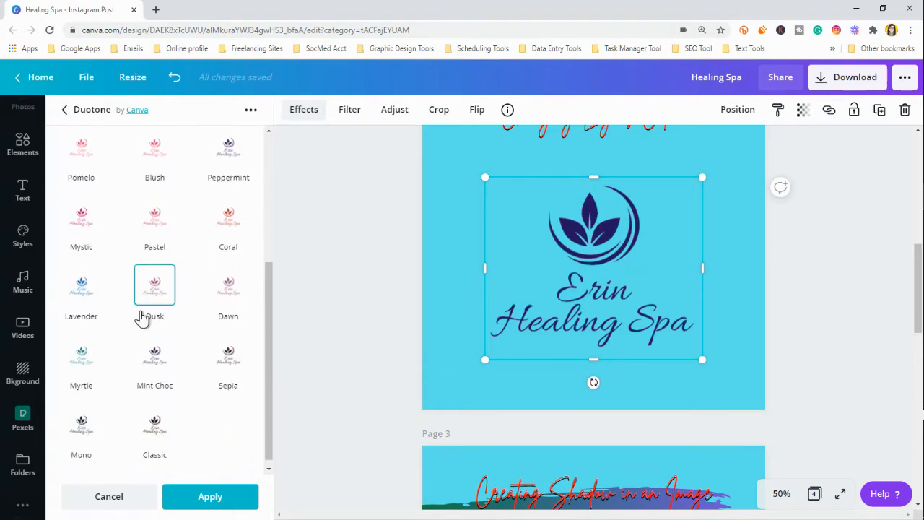
left_click(78, 288)
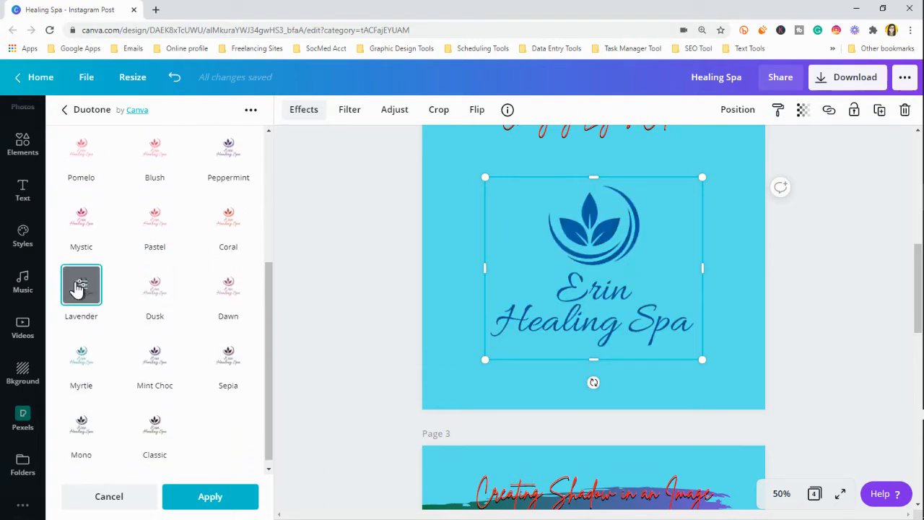
scroll(157, 325, "down", 1)
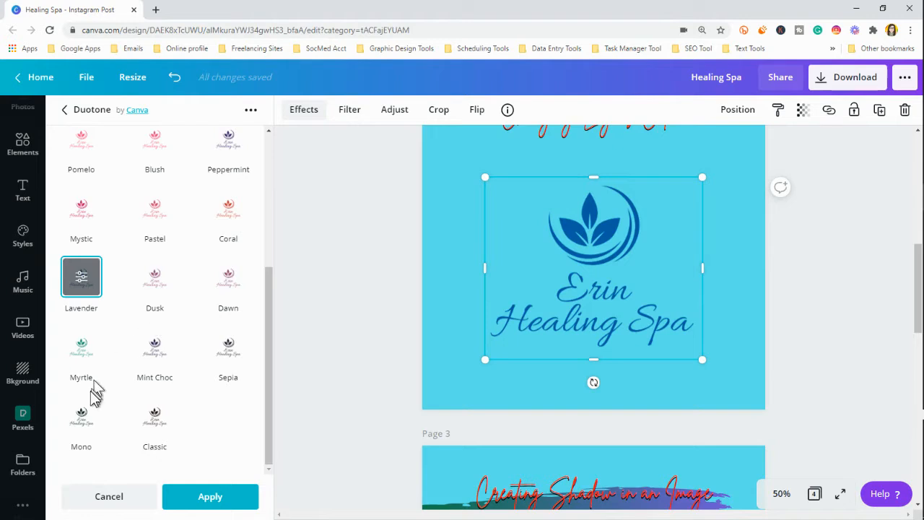
left_click(157, 420)
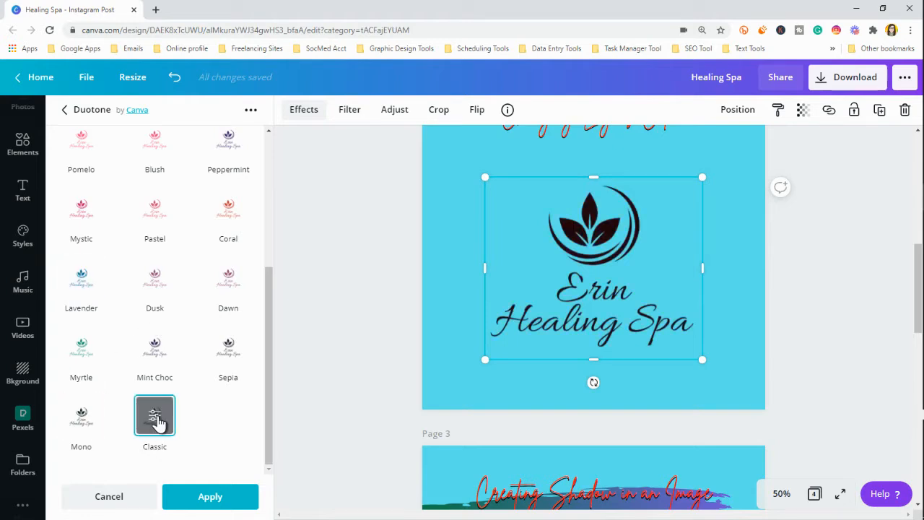
left_click(226, 360)
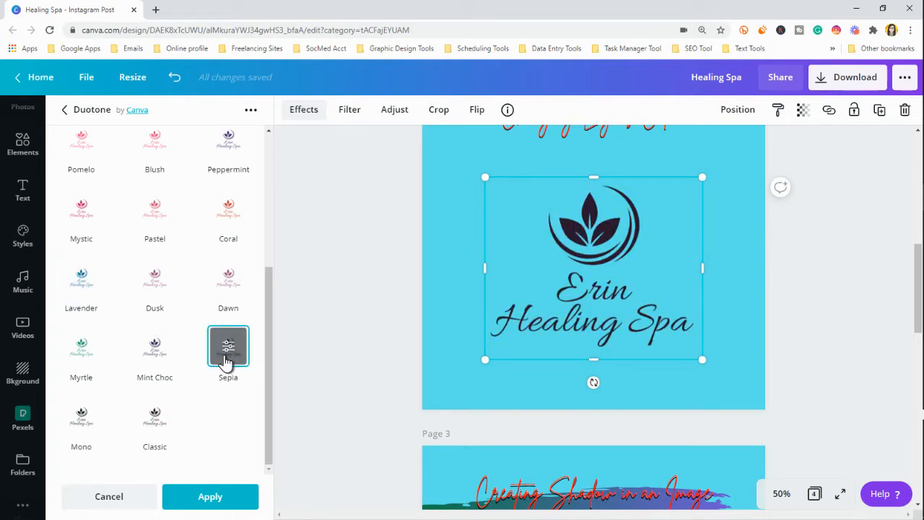
scroll(141, 375, "up", 3)
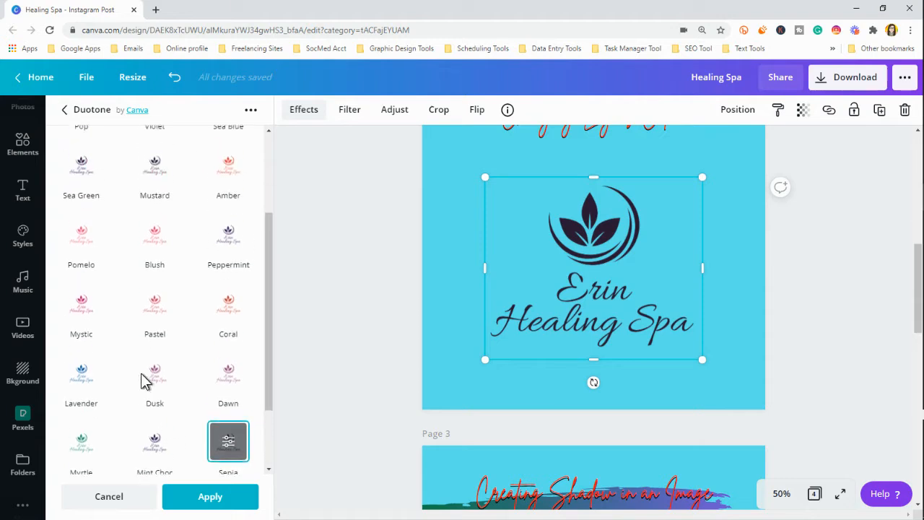
scroll(142, 380, "down", 3)
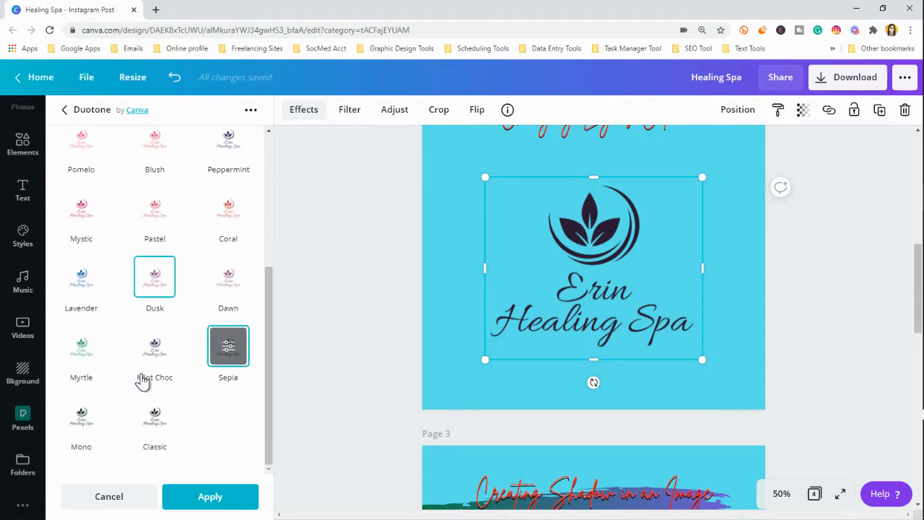
- Choose the Myrtle duotone preset for the logo and set its highlights colour to red, #FA0B0B
left_click(85, 354)
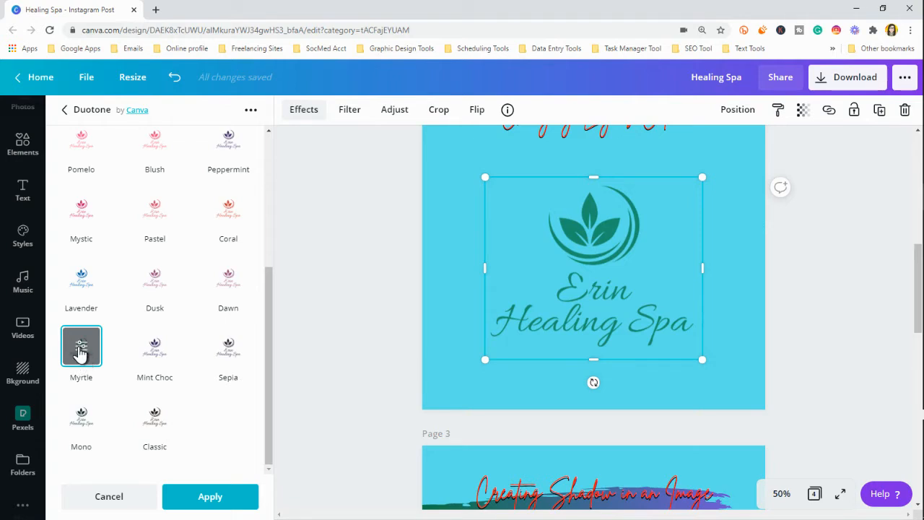
left_click(81, 349)
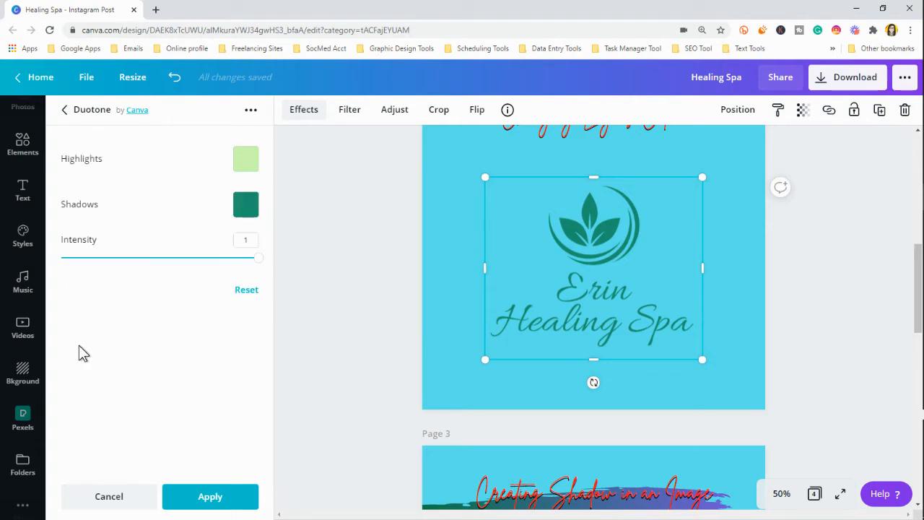
left_click(246, 160)
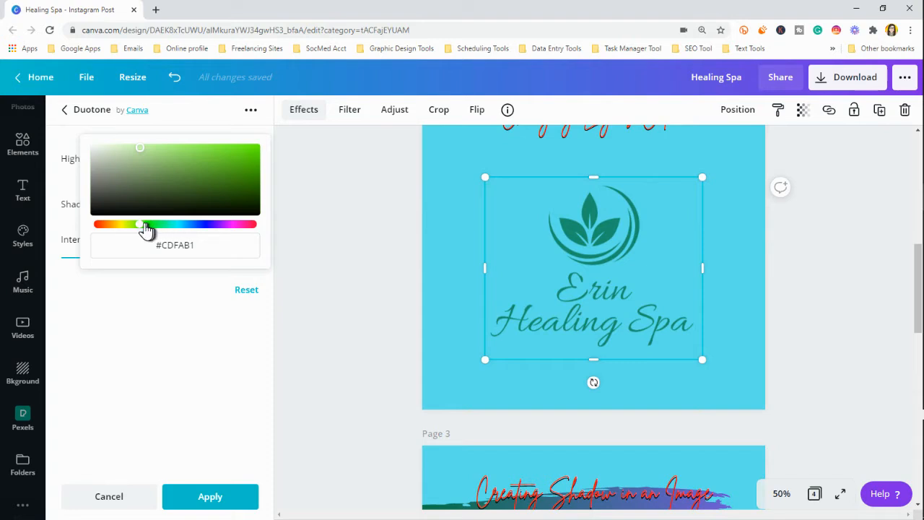
left_click_drag(135, 228, 93, 233)
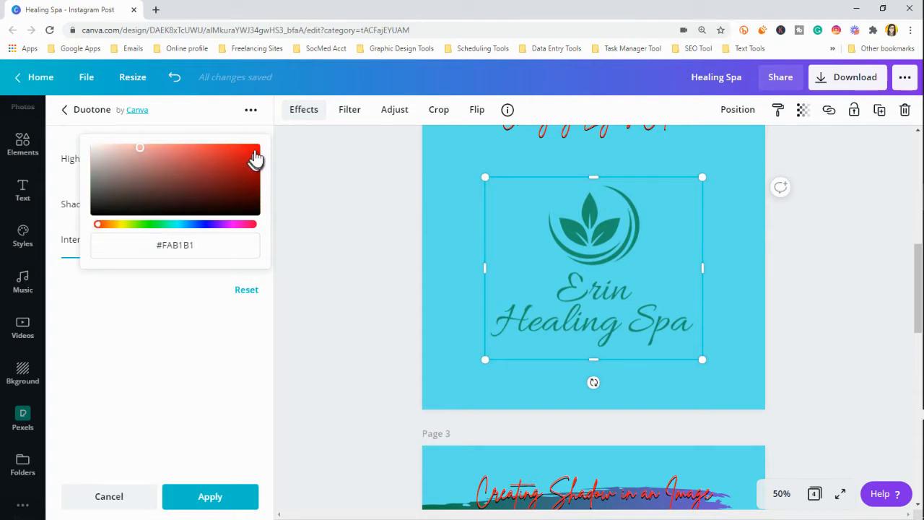
left_click(156, 302)
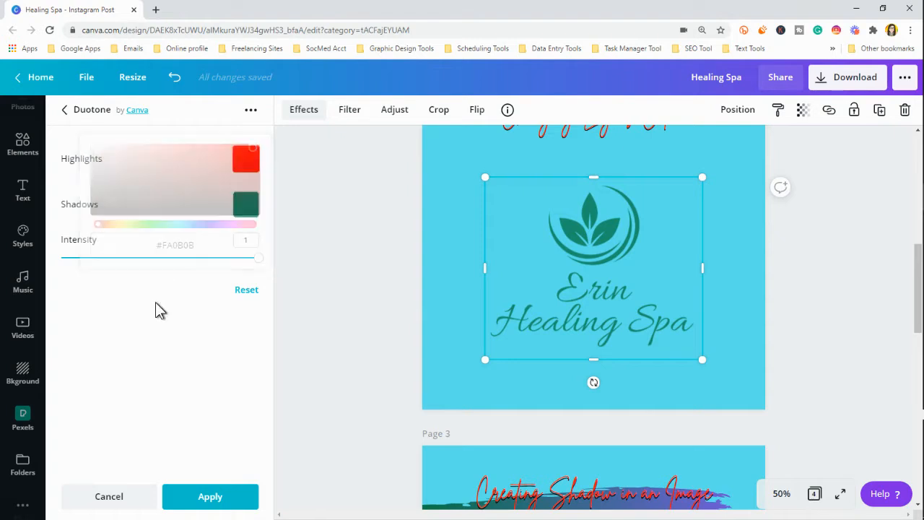
- Set the logo's duotone shadows colour to black, #000000
left_click(247, 206)
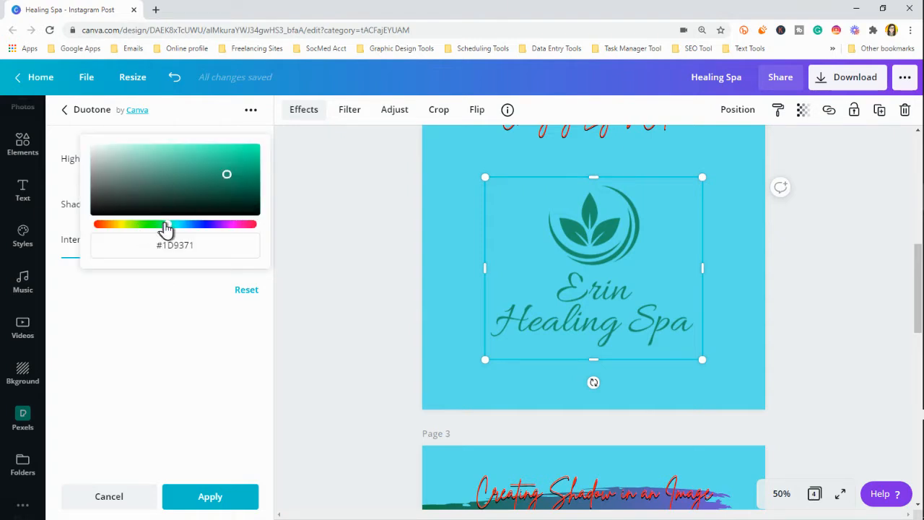
mouse_move(167, 229)
left_mouse_down()
mouse_move(134, 228)
mouse_move(167, 229)
left_mouse_up()
left_click_drag(91, 212, 101, 209)
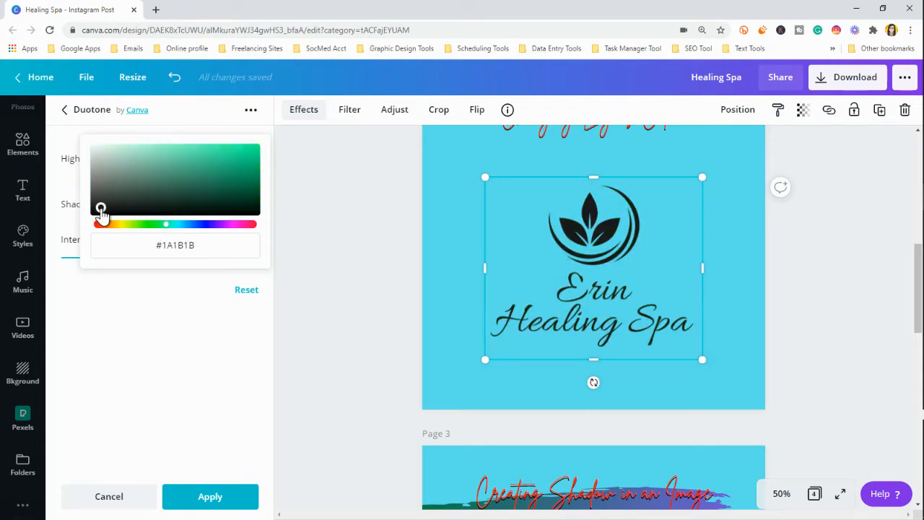
left_click_drag(158, 209, 242, 231)
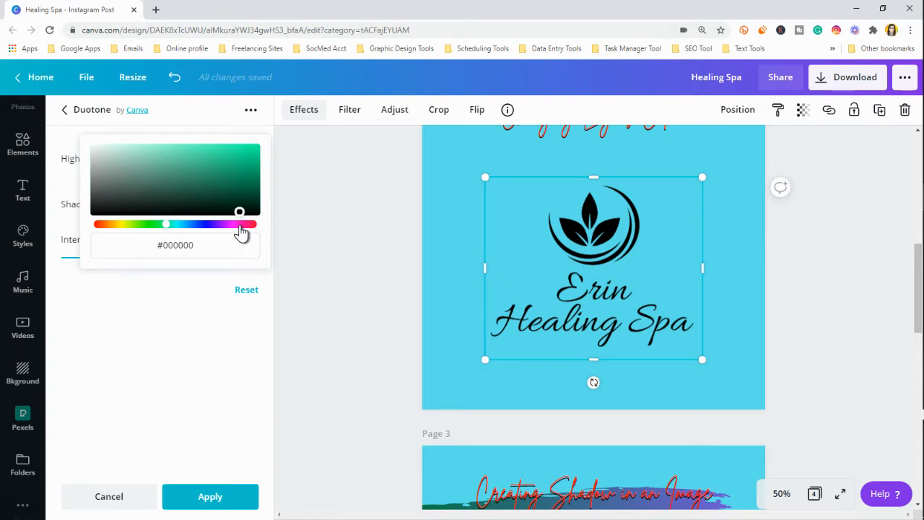
left_click(173, 298)
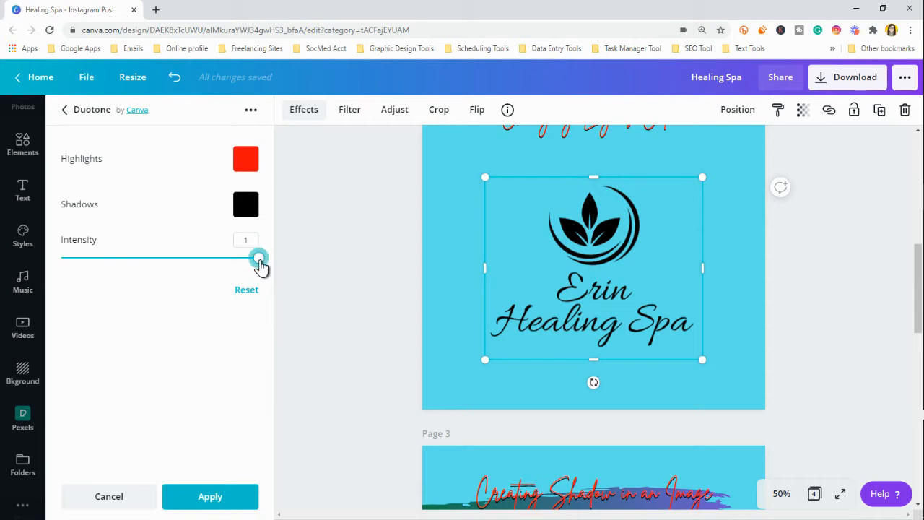
- Lower the logo's duotone intensity to 0.4, apply the effect and deselect the logo
left_click_drag(260, 267, 145, 276)
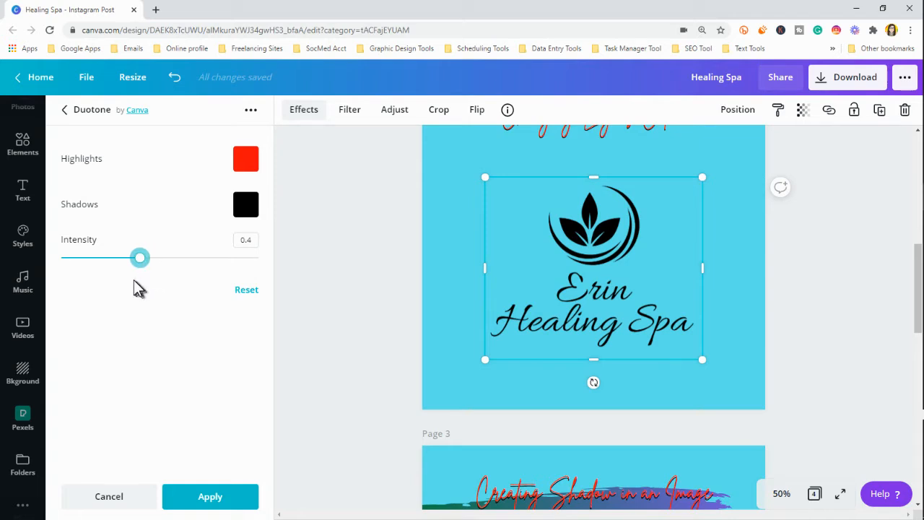
left_click(209, 510)
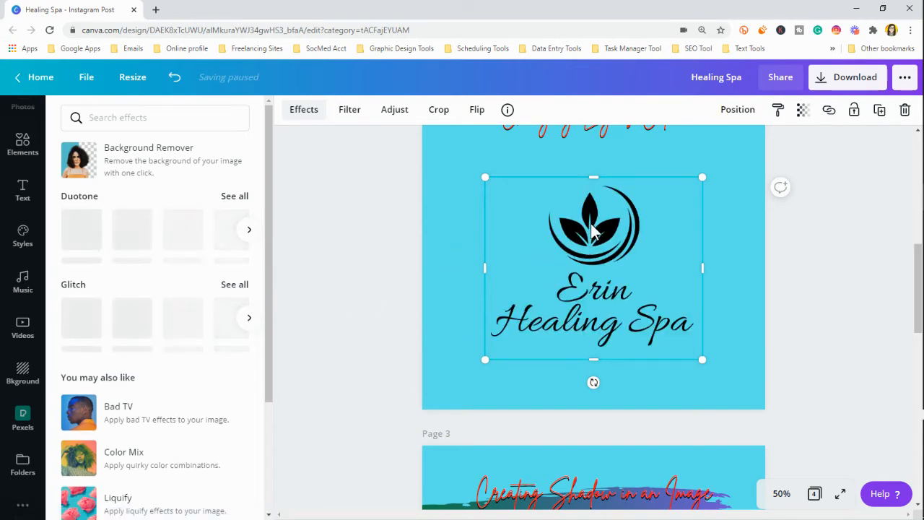
scroll(588, 224, "up", 2)
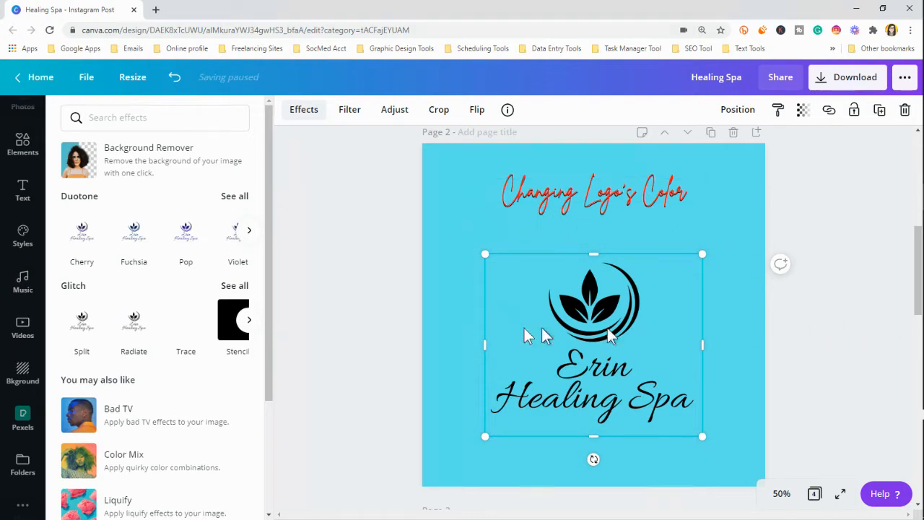
left_click(249, 319)
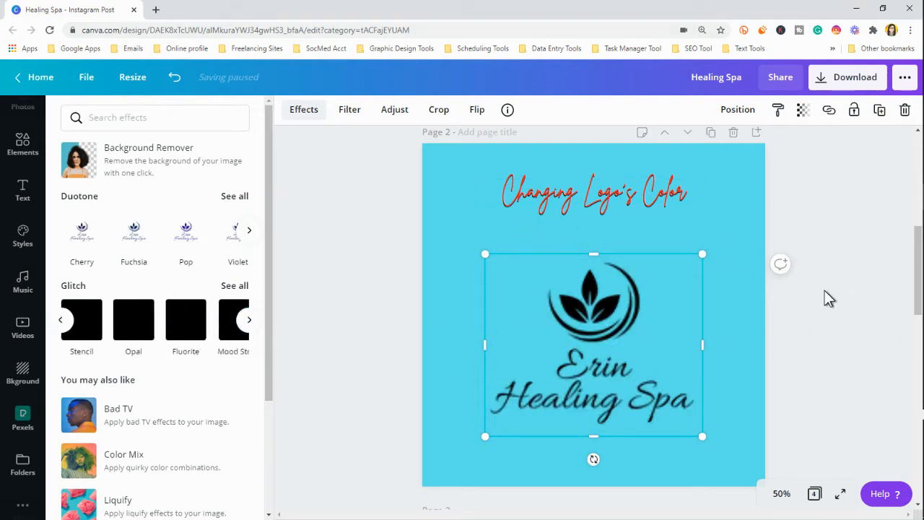
left_click(278, 308)
- Duplicate the image of the woman in the yellow shirt on page 3 and move the copy to the left of the original
scroll(763, 276, "down", 1)
scroll(765, 277, "down", 5)
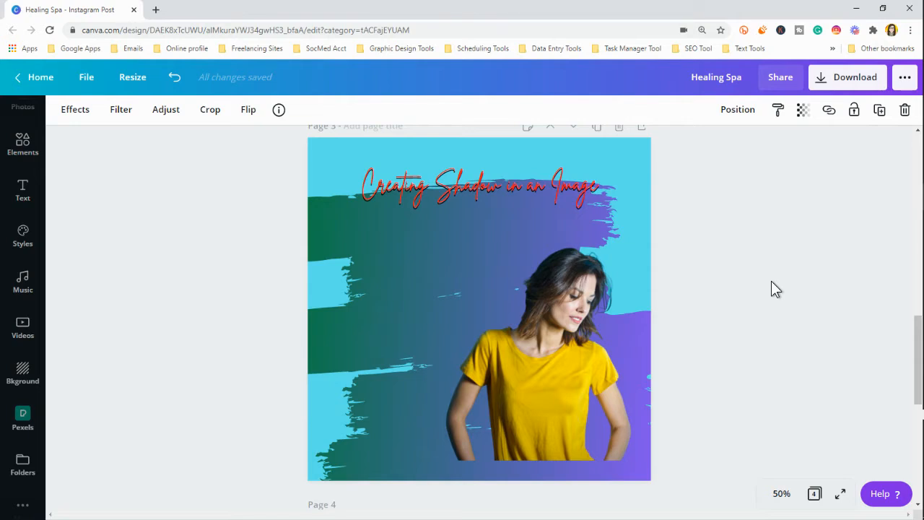
scroll(771, 282, "down", 1)
left_click(549, 348)
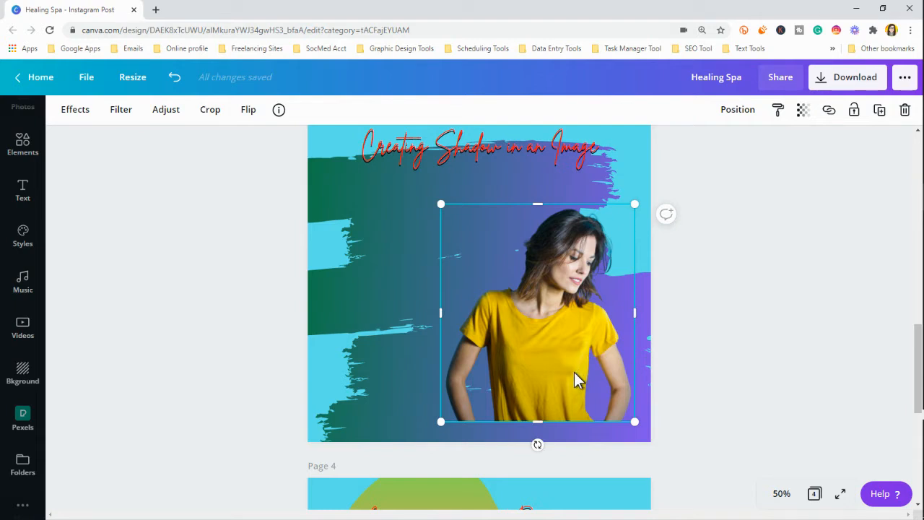
key("ctrl+d")
left_click_drag(561, 371, 418, 357)
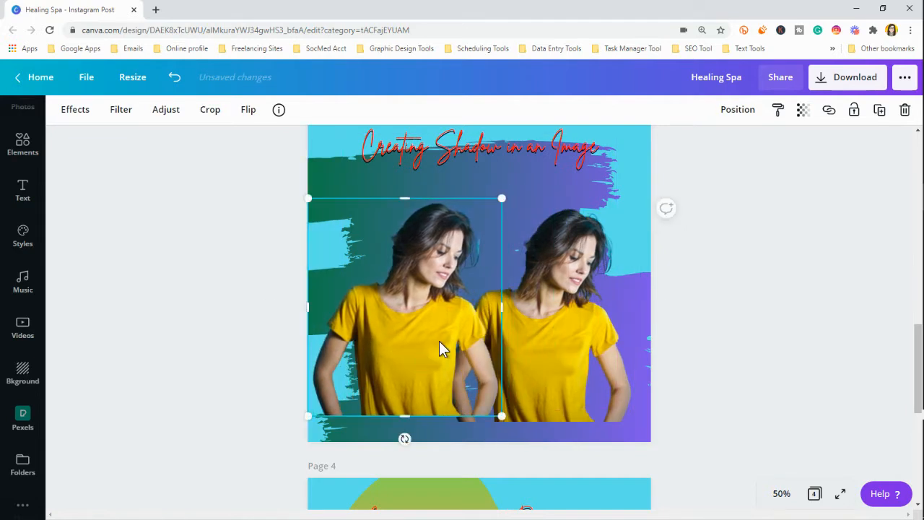
- Choose the Mono duotone preset for the copied photo of the woman and open its colour settings
left_click(62, 116)
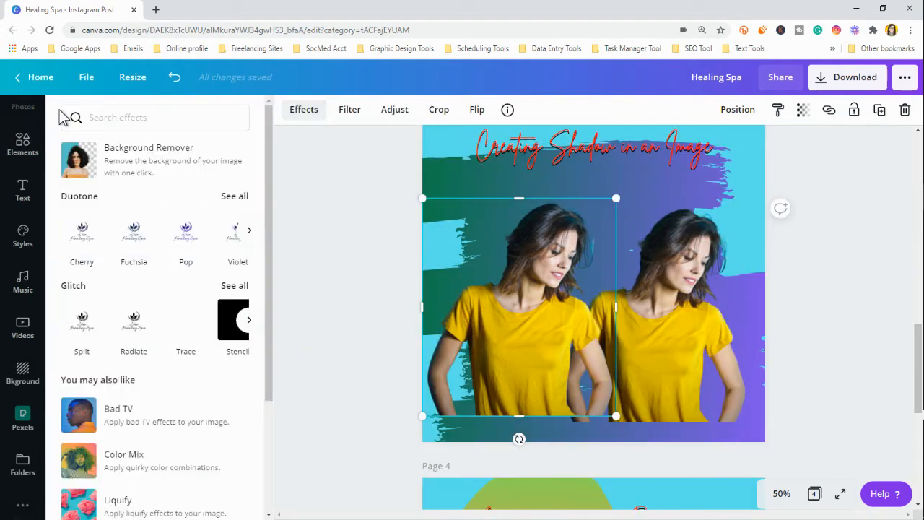
left_click(227, 196)
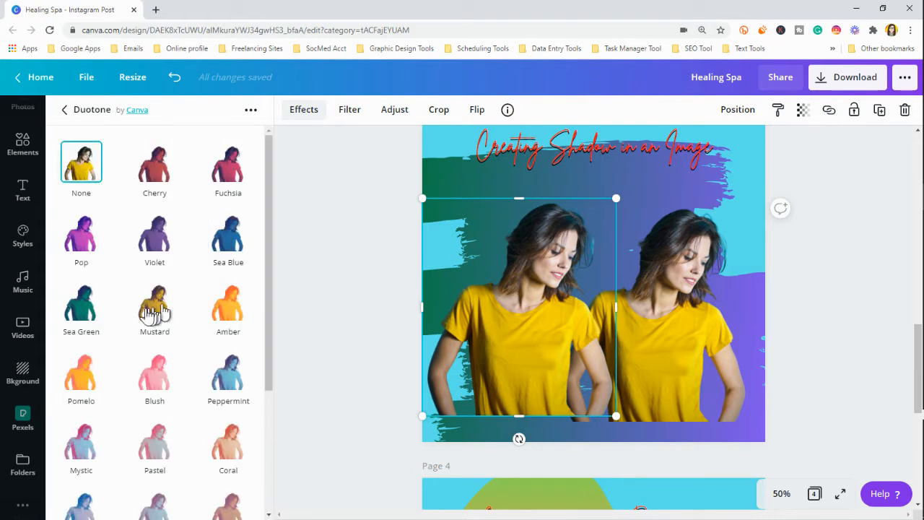
scroll(158, 328, "down", 2)
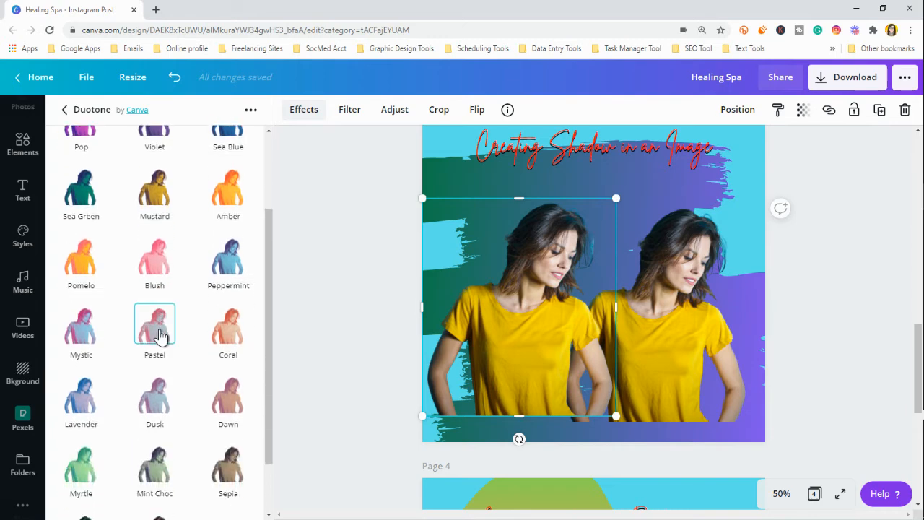
left_click(160, 336)
scroll(161, 337, "down", 1)
left_click(162, 338)
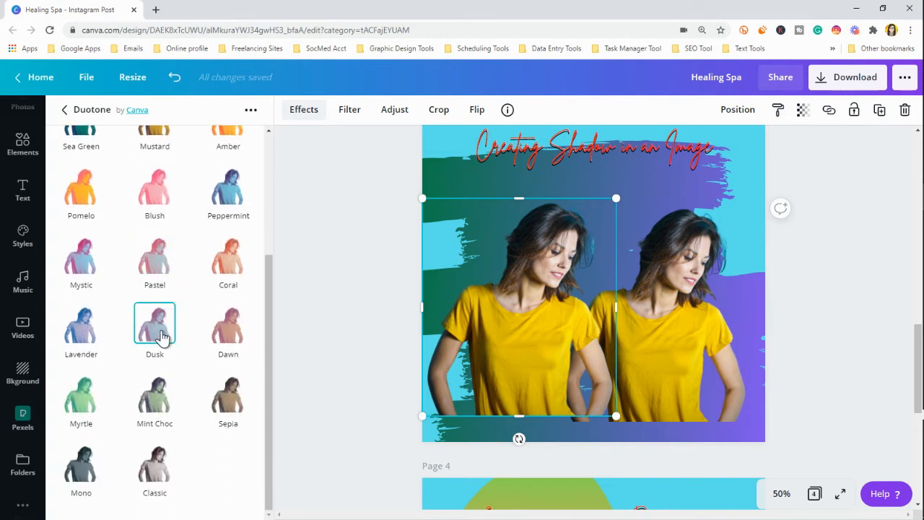
left_click(80, 472)
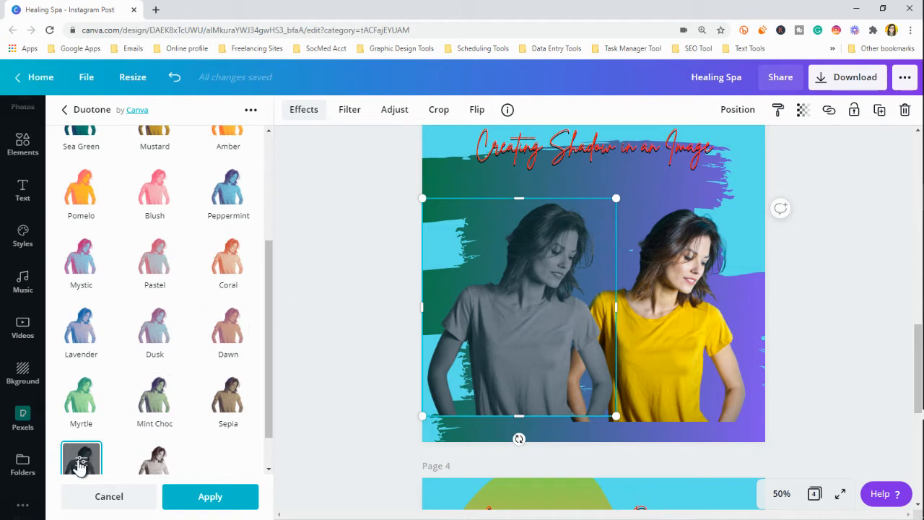
scroll(130, 357, "down", 1)
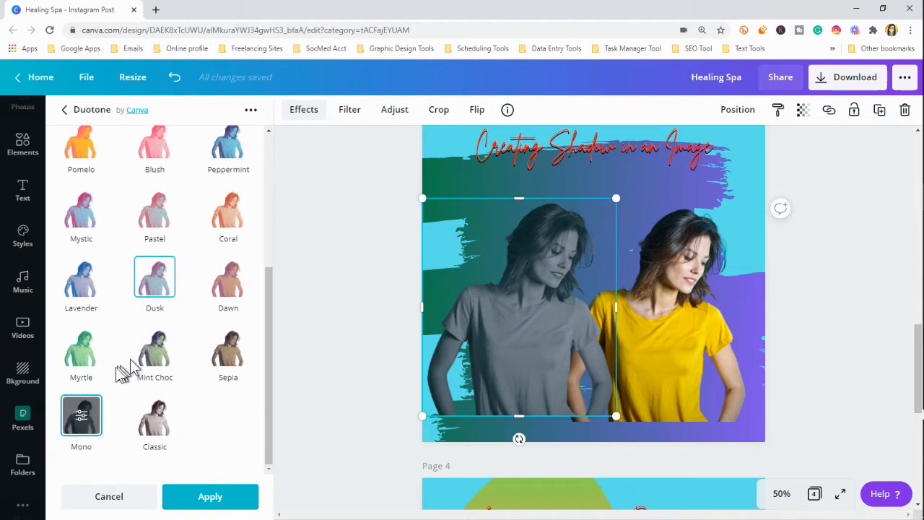
left_click(77, 422)
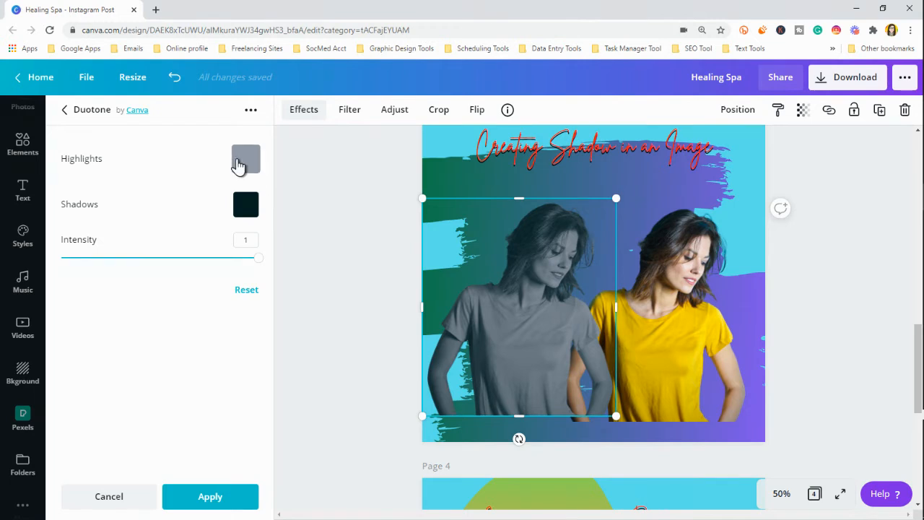
- Set the copied photo's duotone shadows colour to black, #000000
left_click(244, 207)
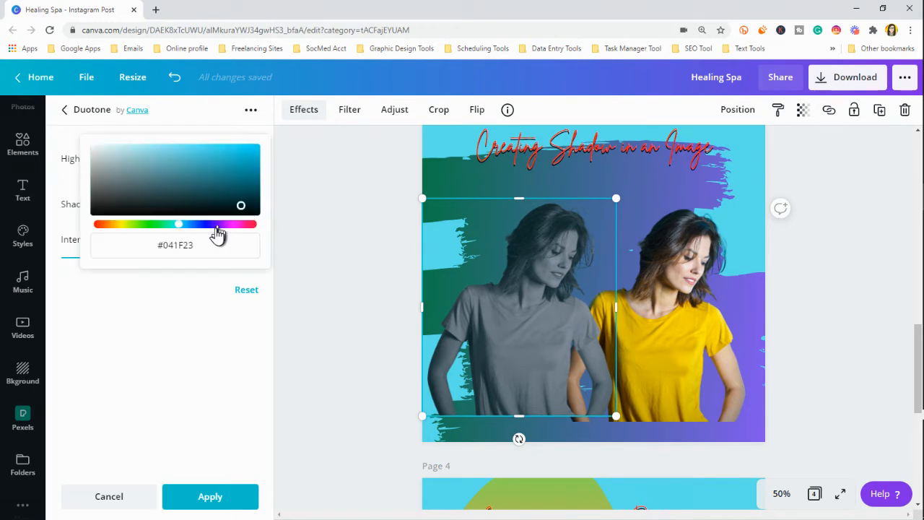
left_click_drag(127, 205, 103, 217)
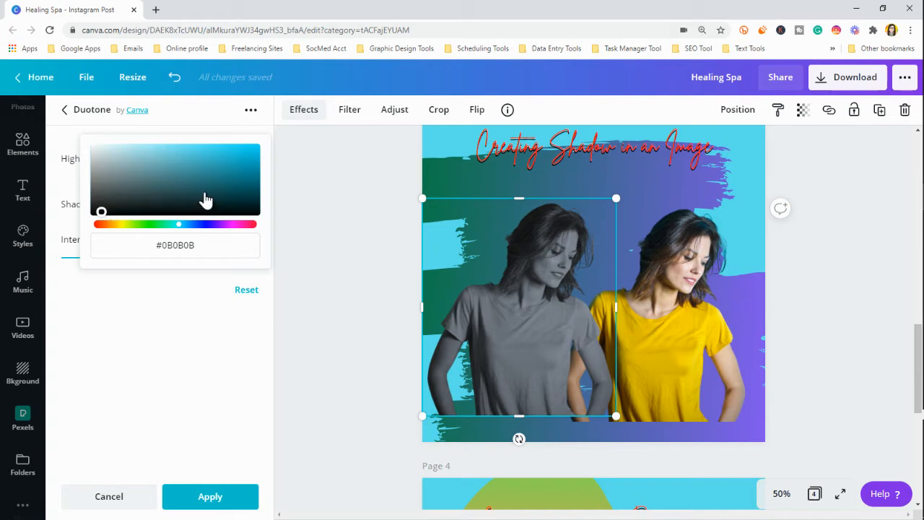
left_click(208, 248)
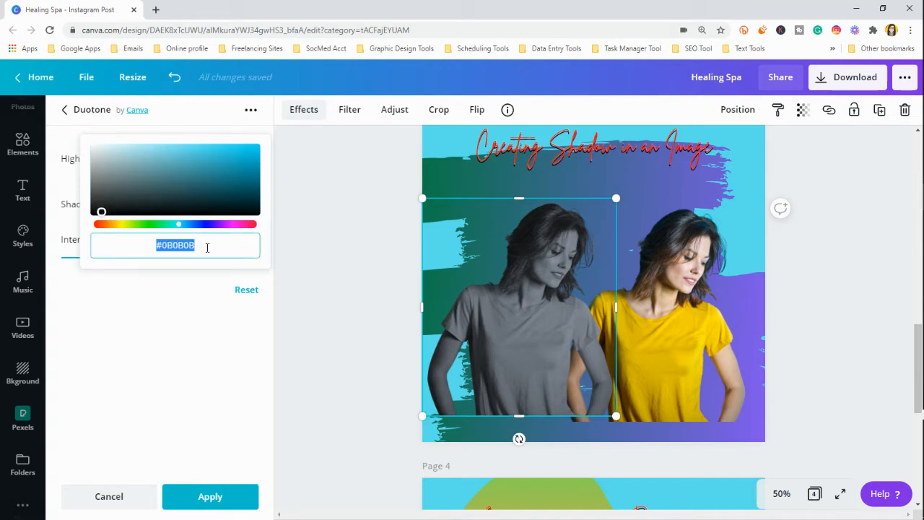
type("#0")
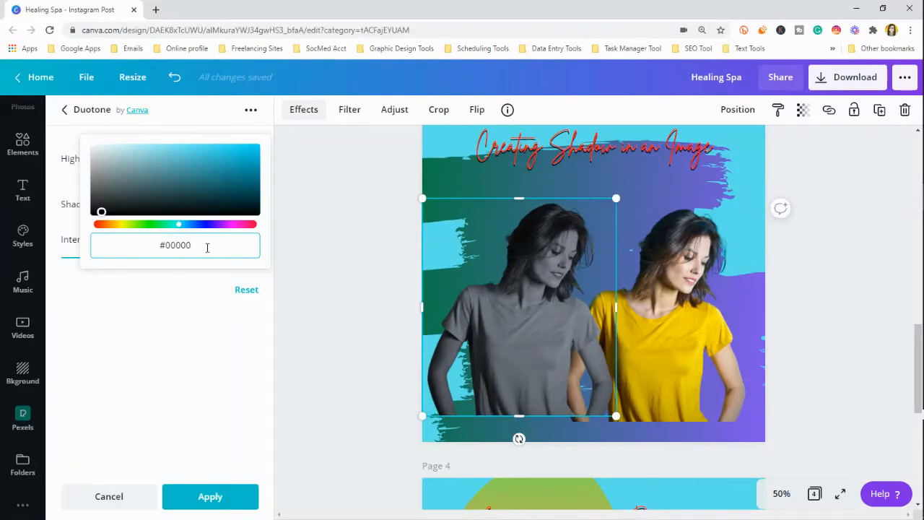
left_click(179, 338)
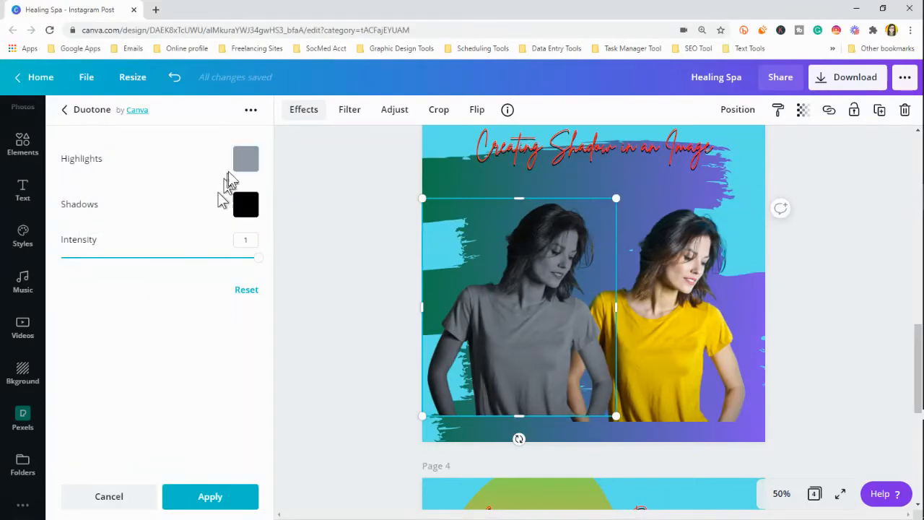
- Set the copied photo's duotone highlights colour to grey, about #888F8D, and apply the effect
left_click(247, 167)
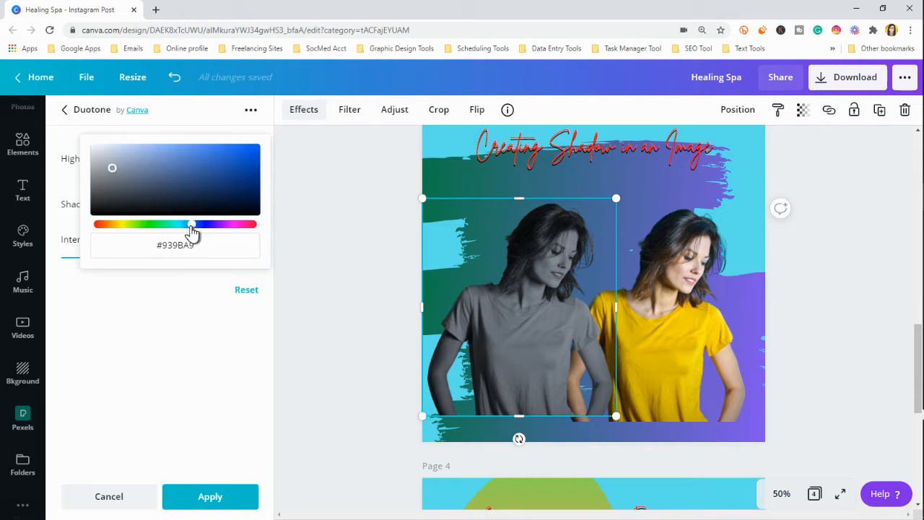
left_click_drag(192, 231, 238, 231)
left_click_drag(234, 230, 173, 225)
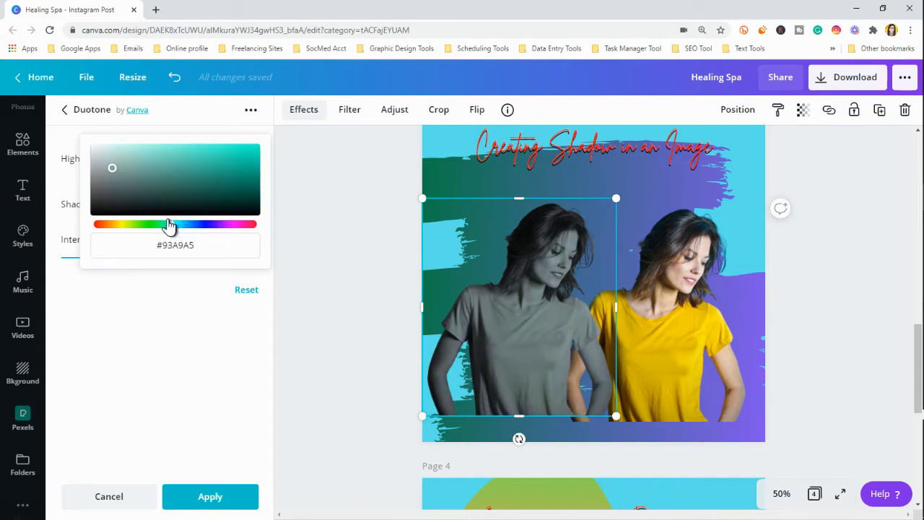
left_click_drag(109, 177, 99, 176)
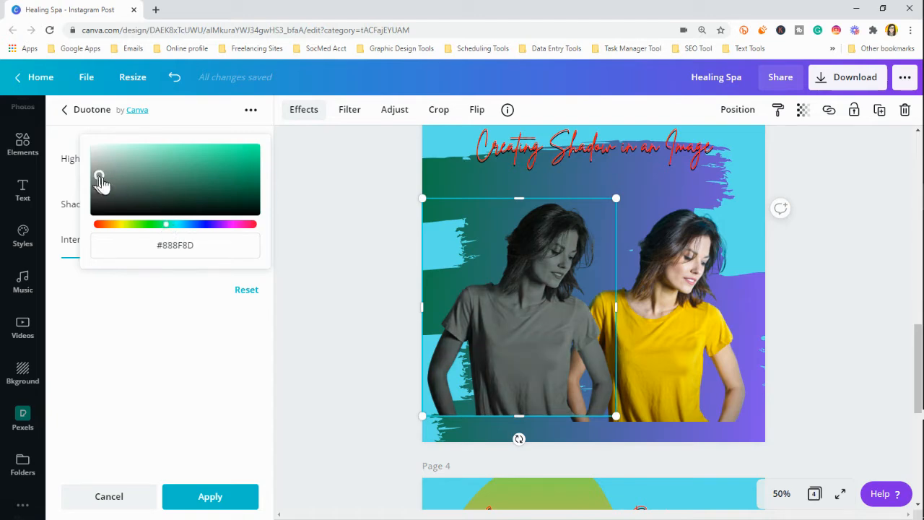
left_click(126, 313)
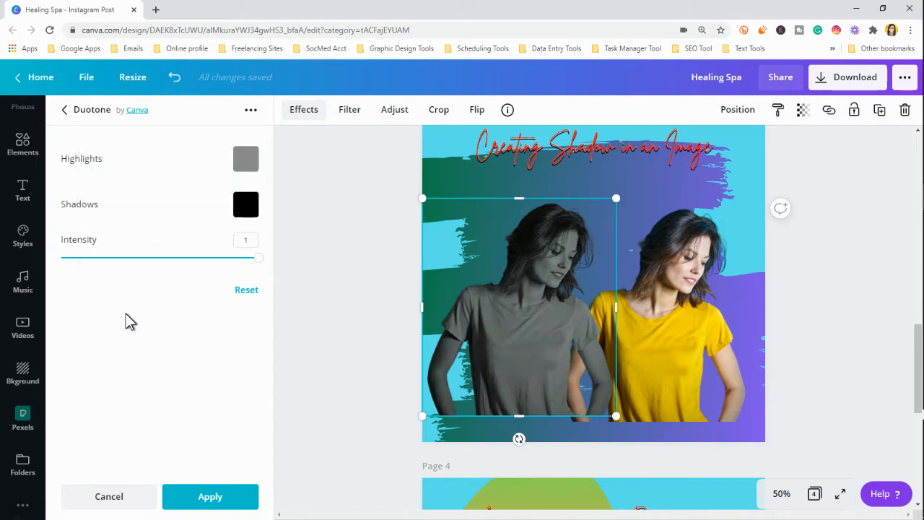
left_click(210, 496)
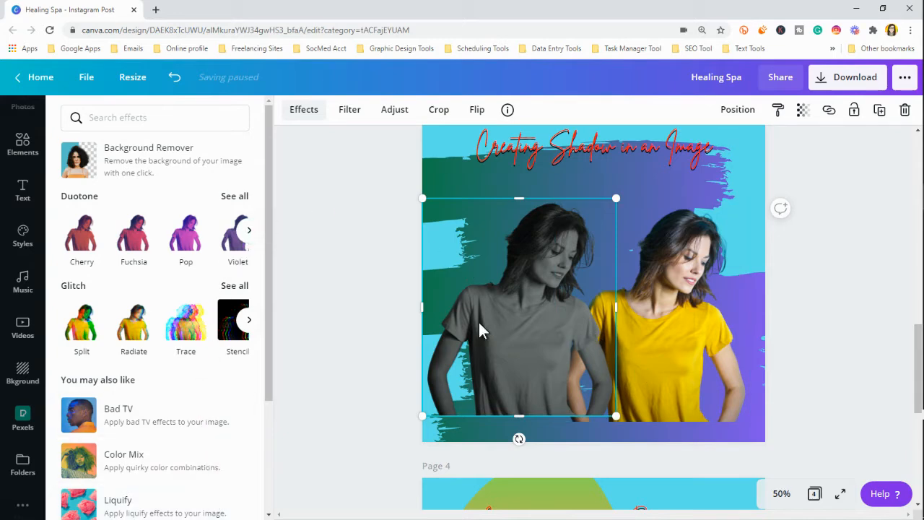
- Shift the grey copy slightly up and towards the original, then lower its brightness to -95 and reduce its blur
left_click_drag(523, 313, 544, 299)
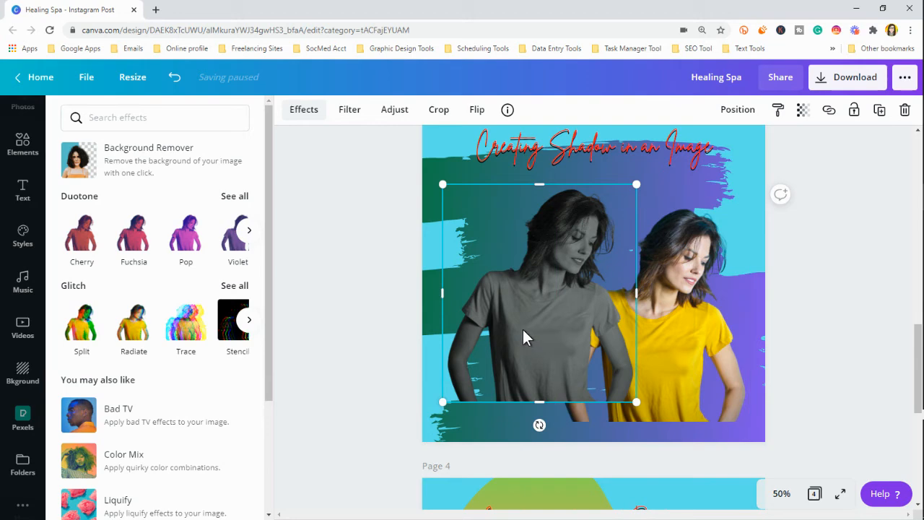
left_click(390, 114)
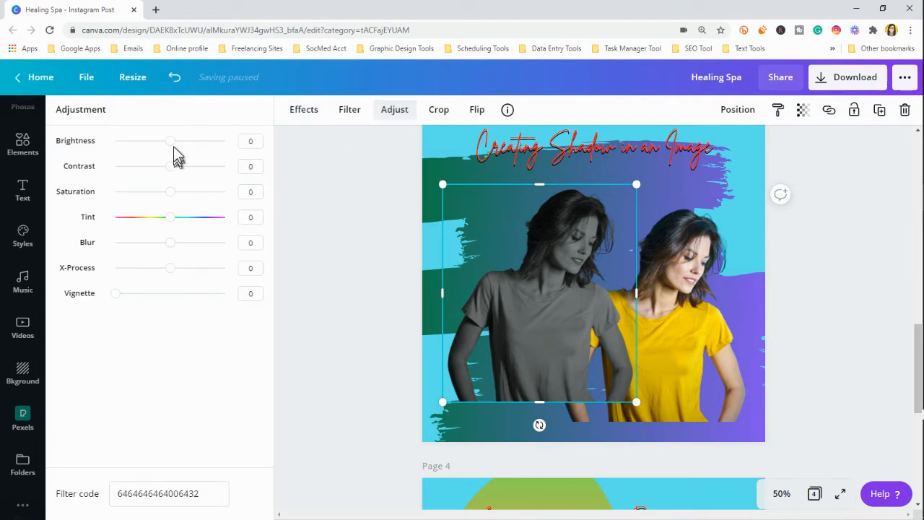
left_click_drag(171, 144, 120, 144)
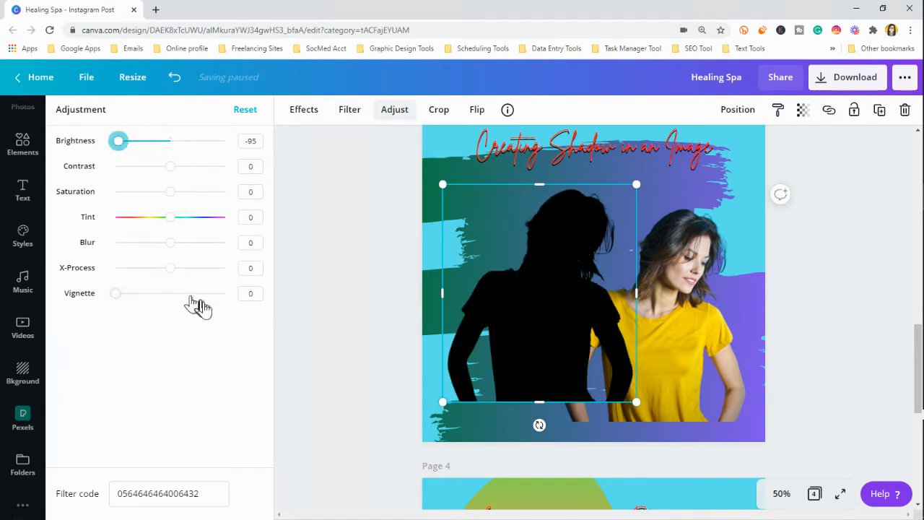
left_click_drag(170, 242, 149, 242)
left_click(309, 254)
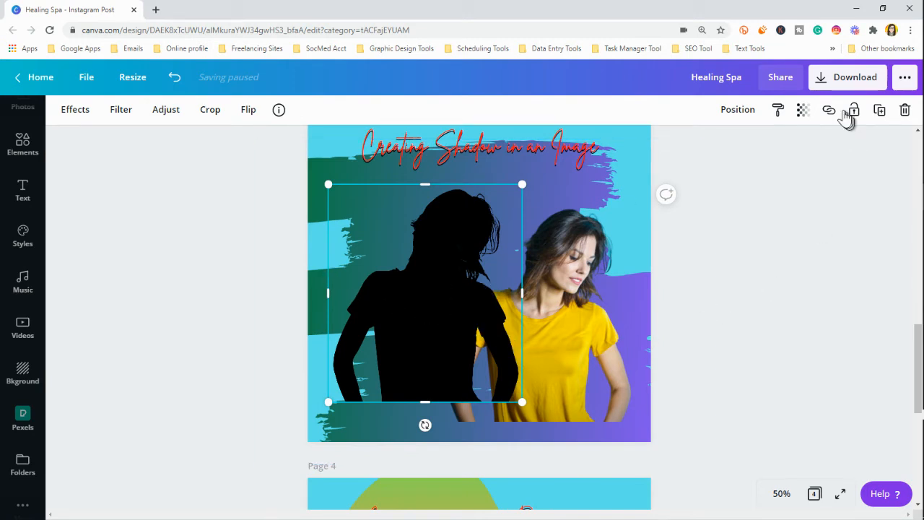
- Set the black silhouette's transparency to 51 and deselect it
left_click(805, 119)
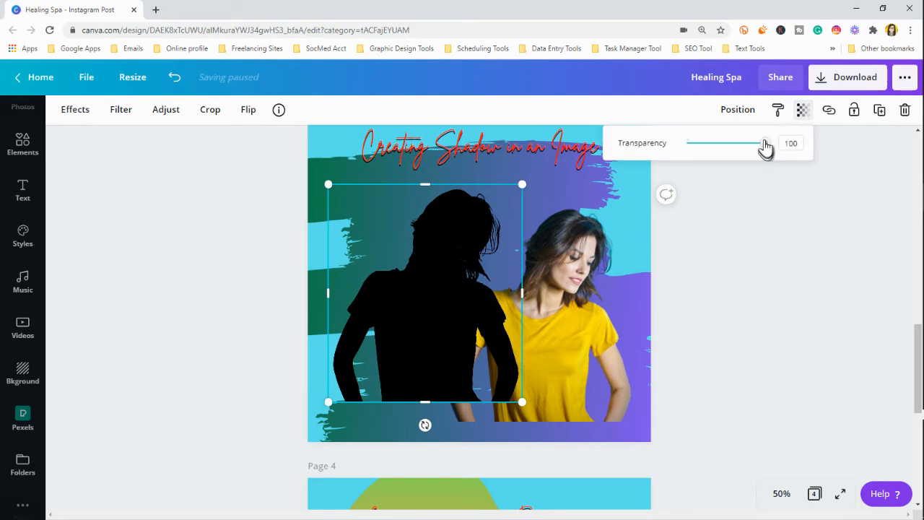
left_click_drag(765, 147, 729, 149)
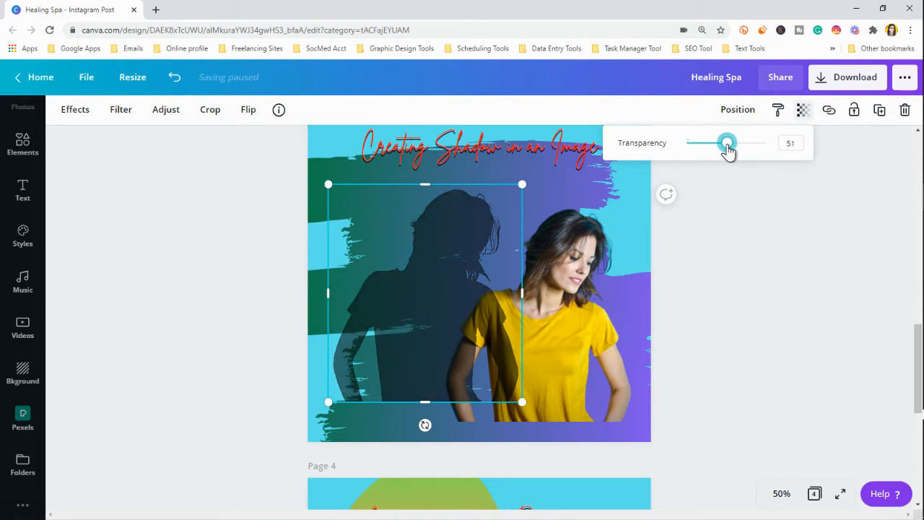
left_click(733, 250)
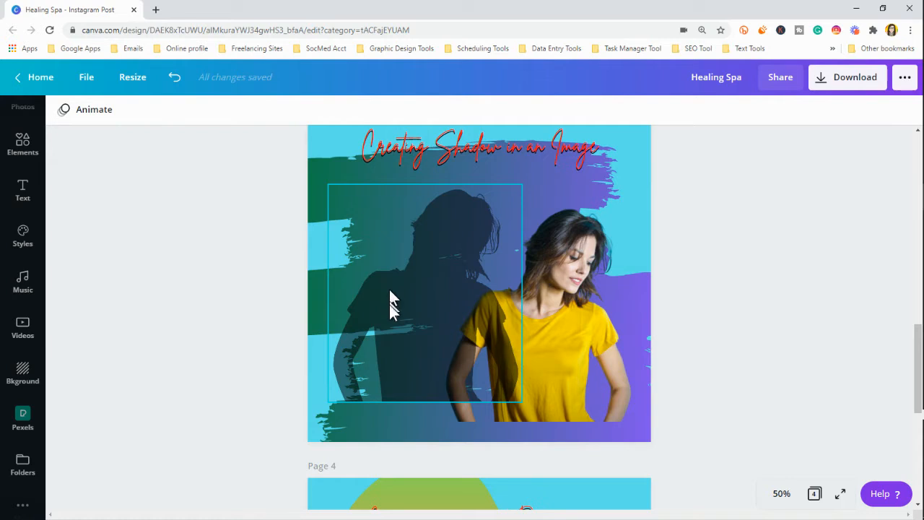
- Place the semi-transparent silhouette directly over the original photo of the woman and nudge it slightly to the left
left_click(423, 313)
left_click_drag(423, 313, 537, 326)
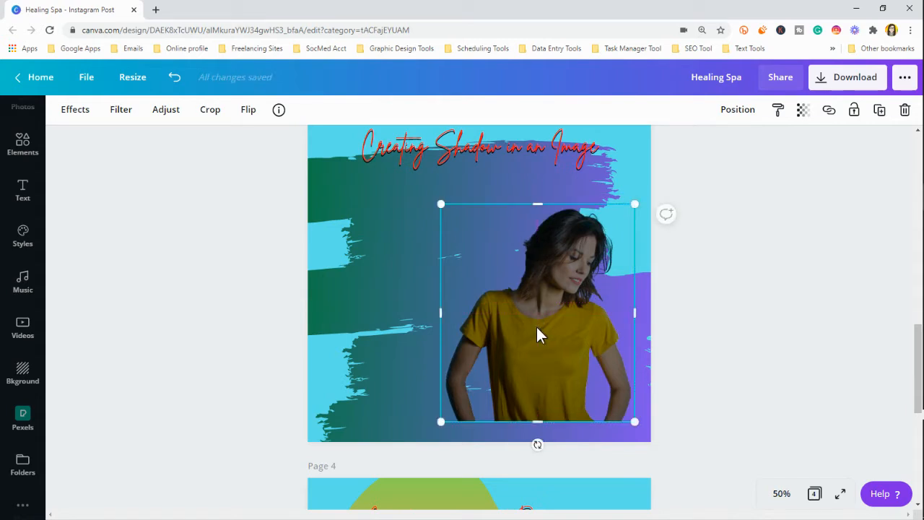
key("Left")
key("Left")
key("Left")
key("Left")
key("Left")
key("Left")
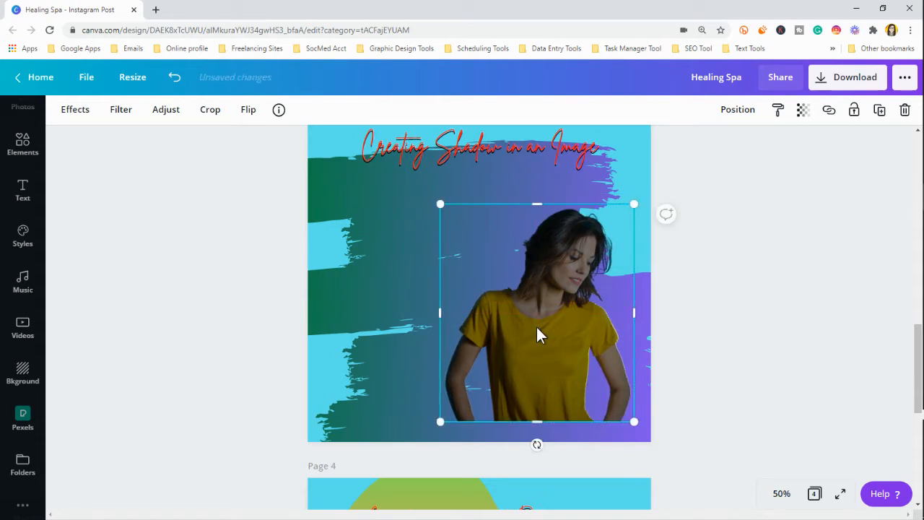
key("Left")
key("Left")
key("Left")
key("Left")
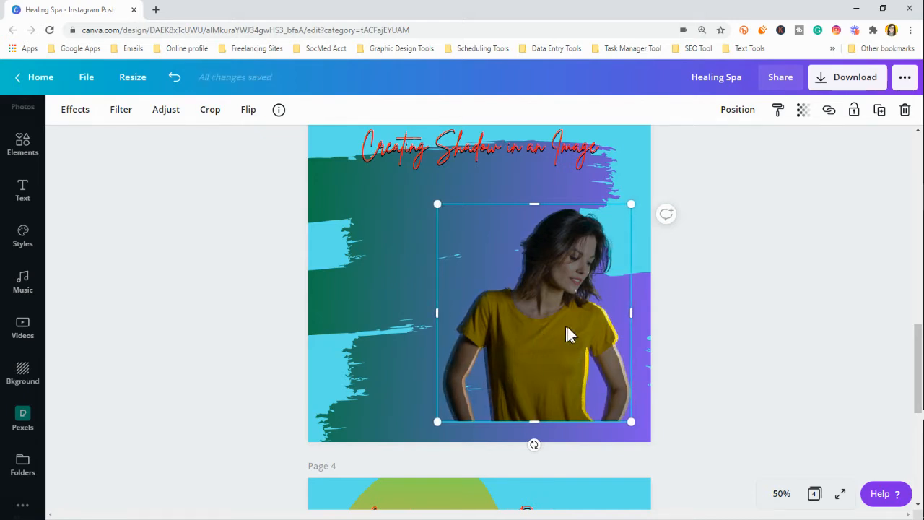
- Send the silhouette to the back and nudge it sideways until it lines up behind the colour photo
right_click(525, 336)
left_click(588, 354)
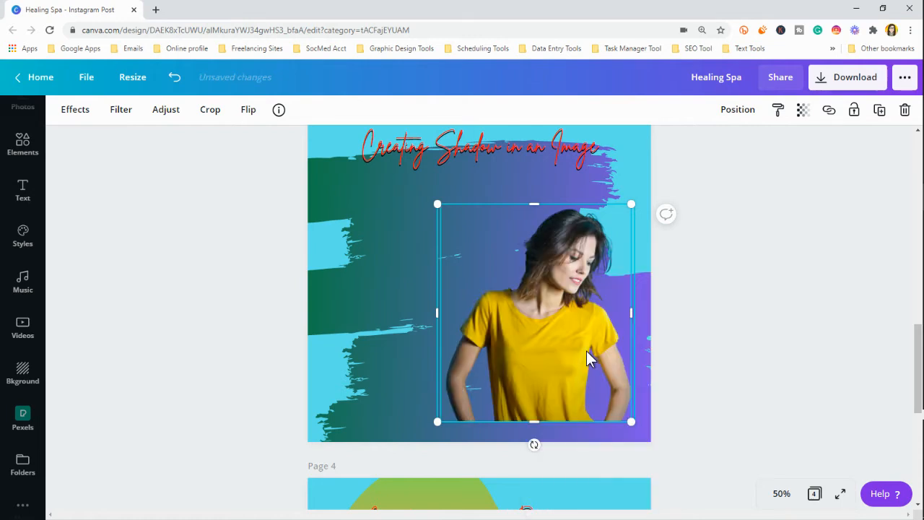
key("Left")
key("Left")
key("Left")
key("Left")
key("Left")
key("Left")
key("Left")
key("Left")
key("Left")
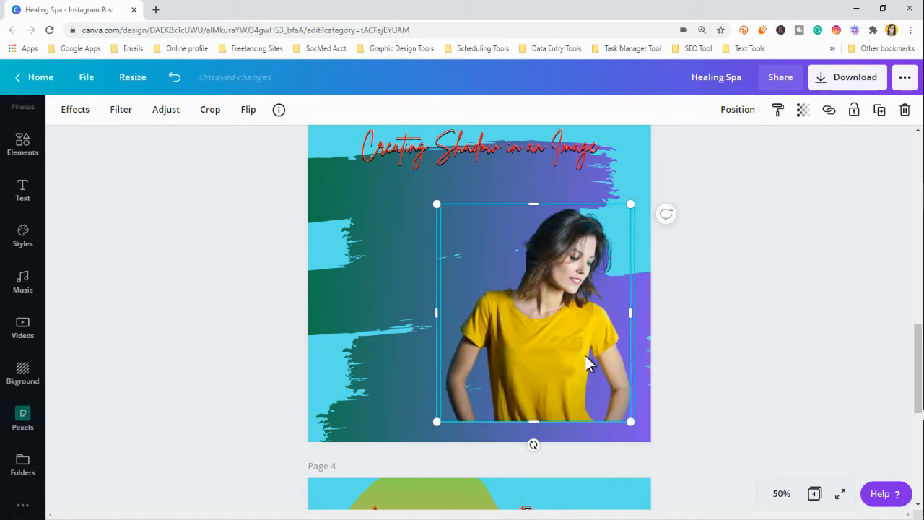
key("Right")
key("Right")
key("Right")
key("Right")
key("Right")
key("Right")
key("Right")
key("Right")
key("Right")
key("Right")
key("Right")
key("Right")
key("Right")
key("Right")
key("Right")
key("Right")
key("Right")
key("Right")
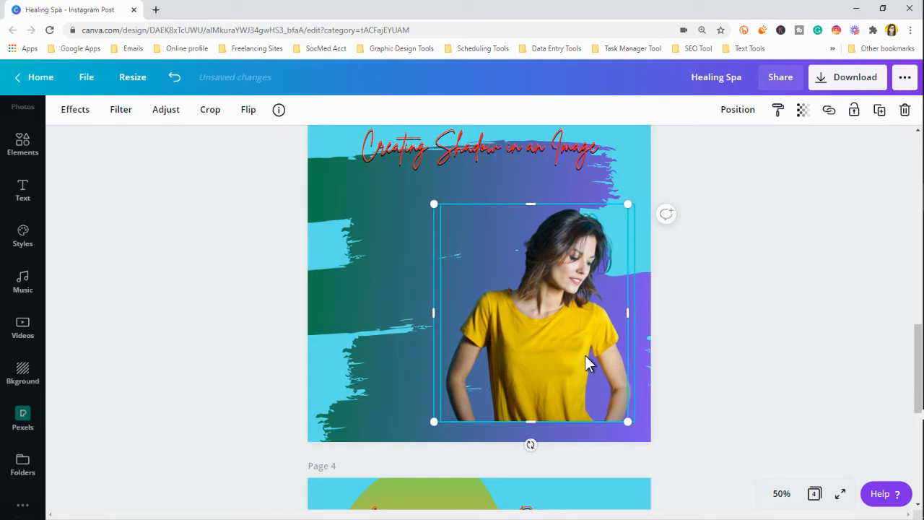
key("Left")
key("Left")
key("Left")
key("Left")
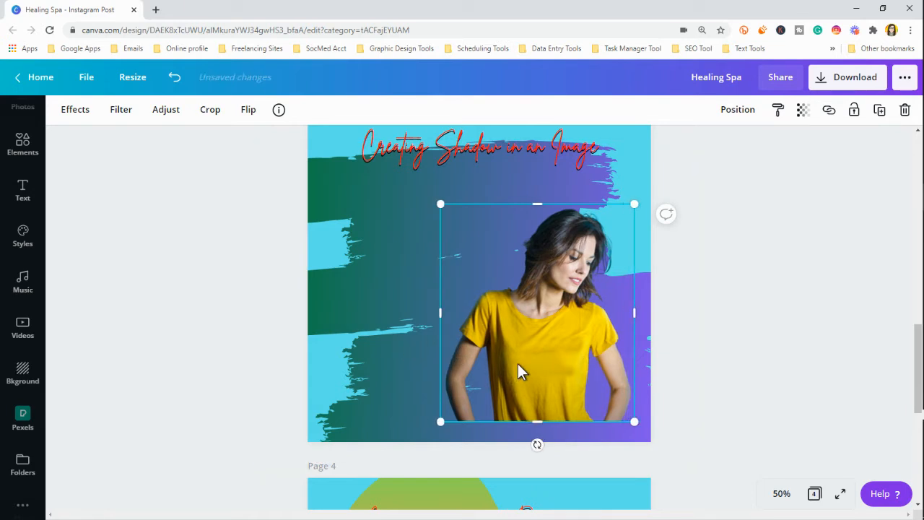
- Select the colour photo of the woman and nudge it slightly to the right, away from the silhouette
left_click(350, 302)
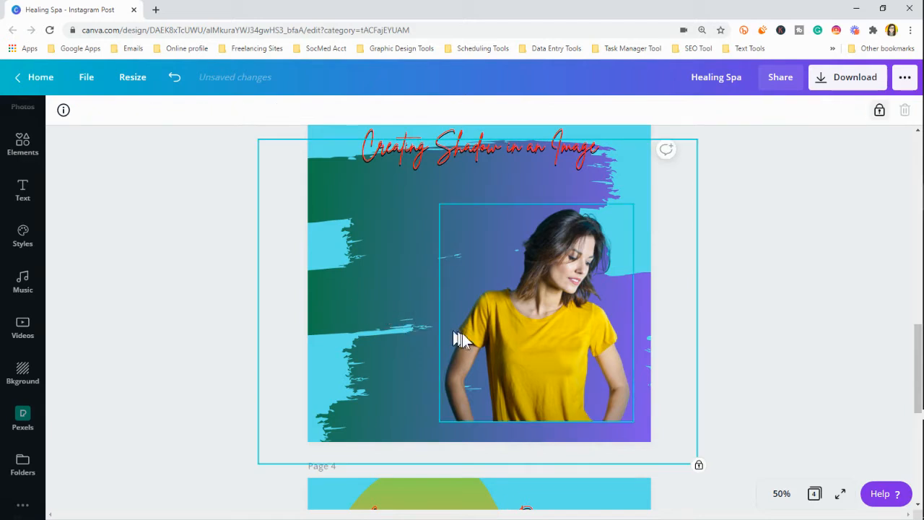
left_click(472, 336)
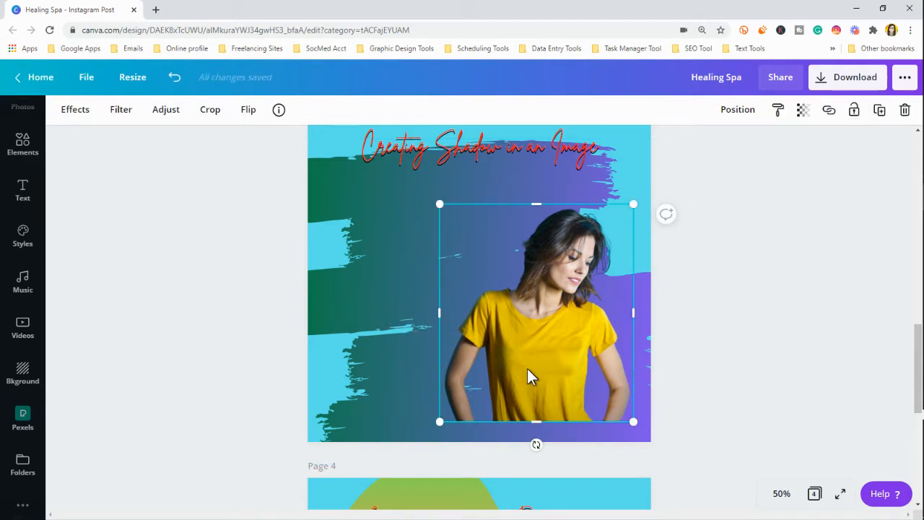
key("Right")
key("Right")
key("Right")
key("Right")
key("Right")
key("Right")
key("Right")
key("Right")
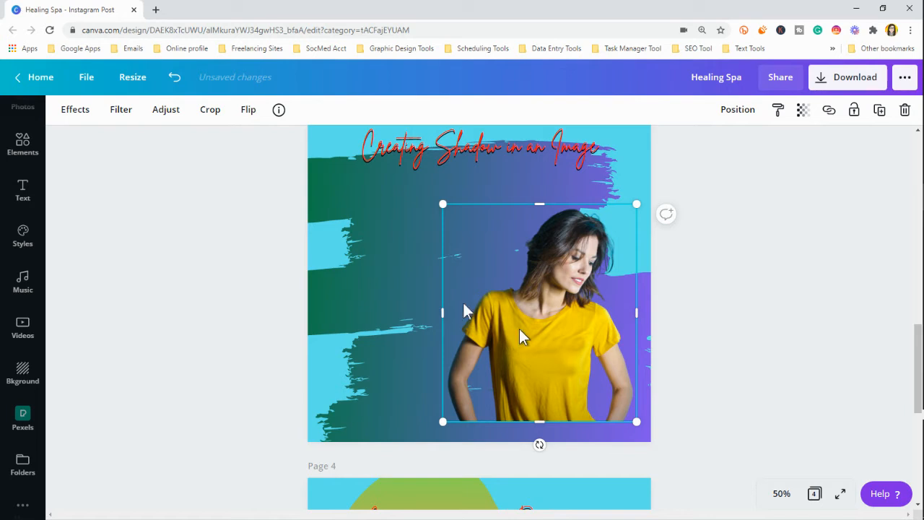
right_click(556, 349)
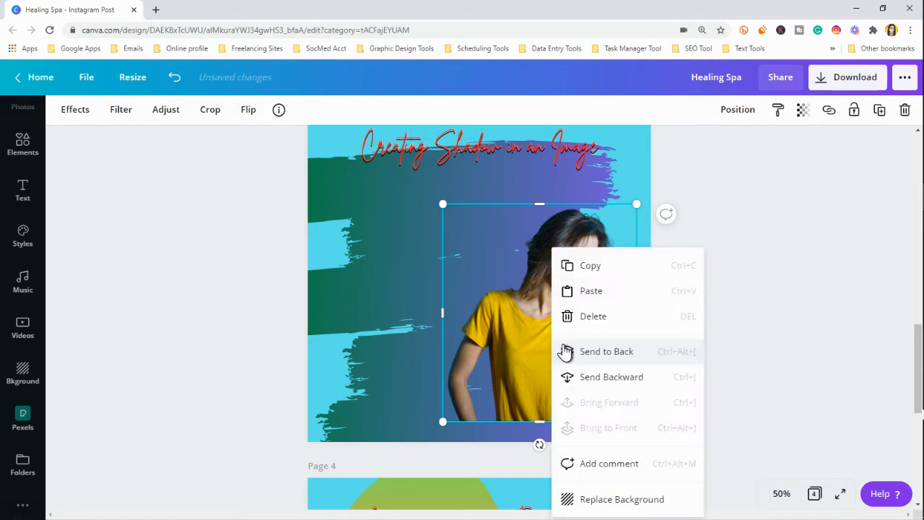
left_click(608, 378)
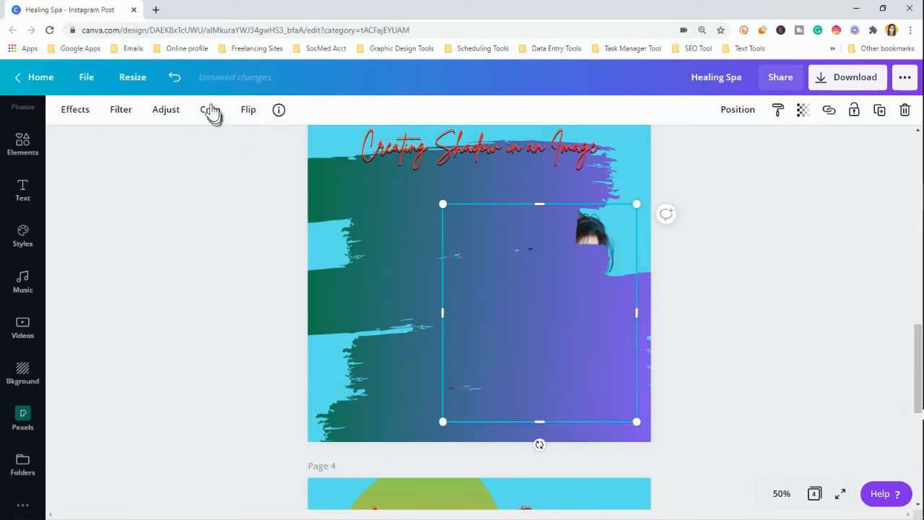
left_click(172, 78)
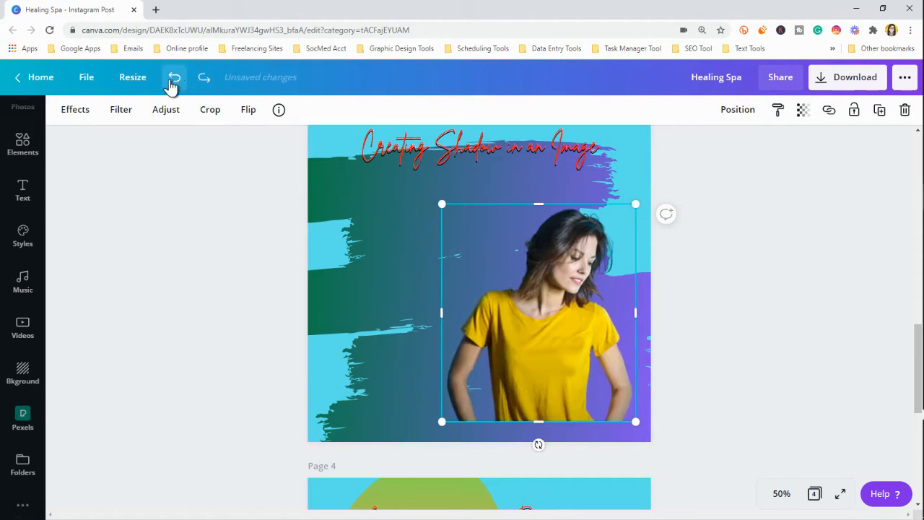
left_click(172, 79)
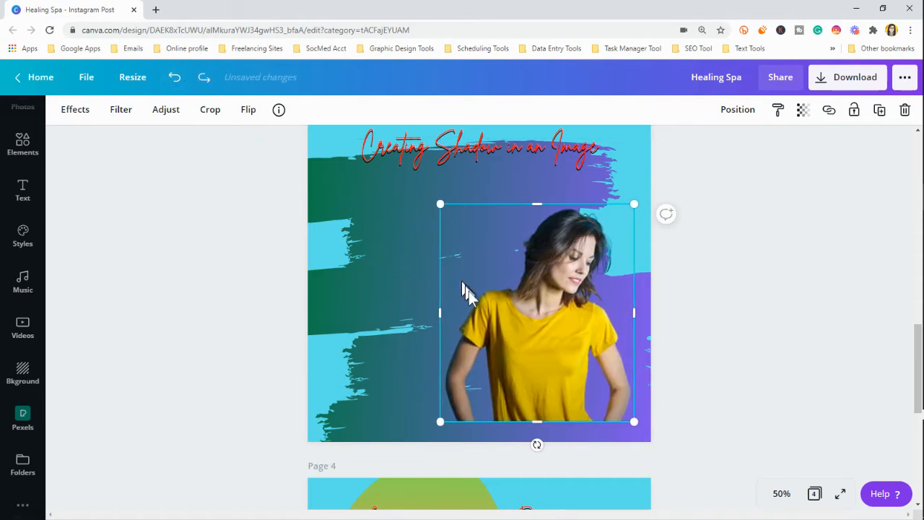
mouse_move(526, 335)
left_mouse_down()
mouse_move(484, 330)
mouse_move(514, 346)
left_mouse_up()
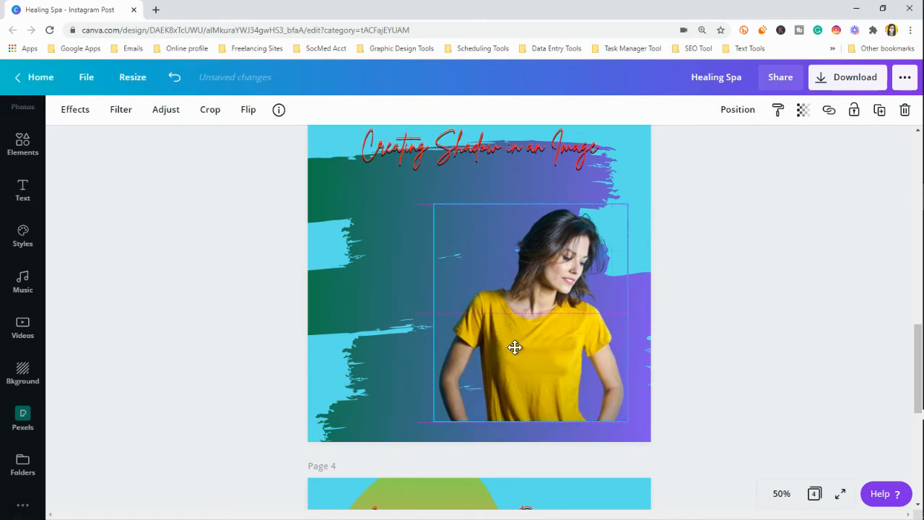
right_click(501, 312)
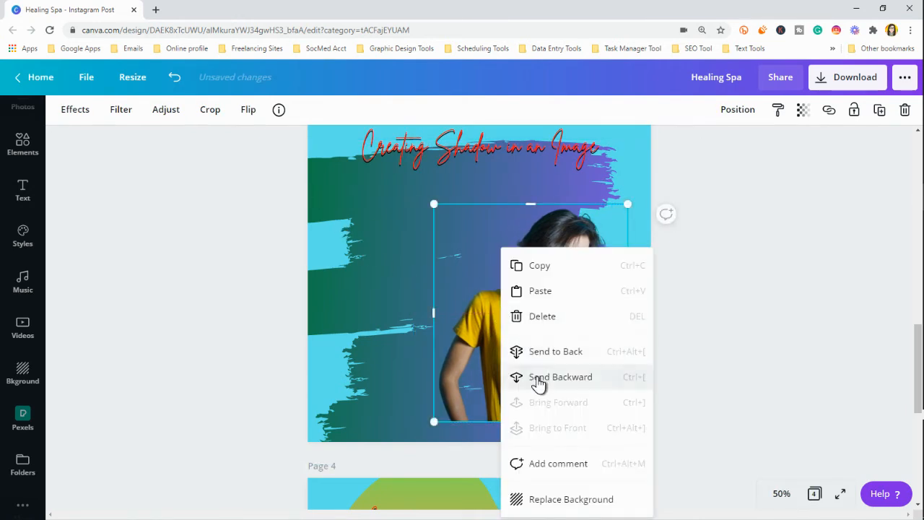
left_click(541, 379)
left_click(174, 77)
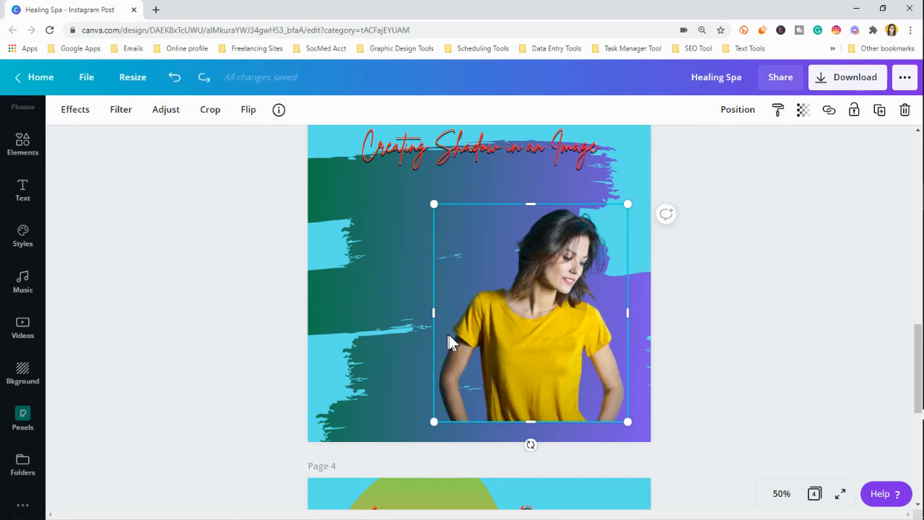
left_click(174, 77)
- Undo the earlier edits until the silhouette lies in front of the colour photo again, and set the silhouette's transparency to 100
left_click(175, 83)
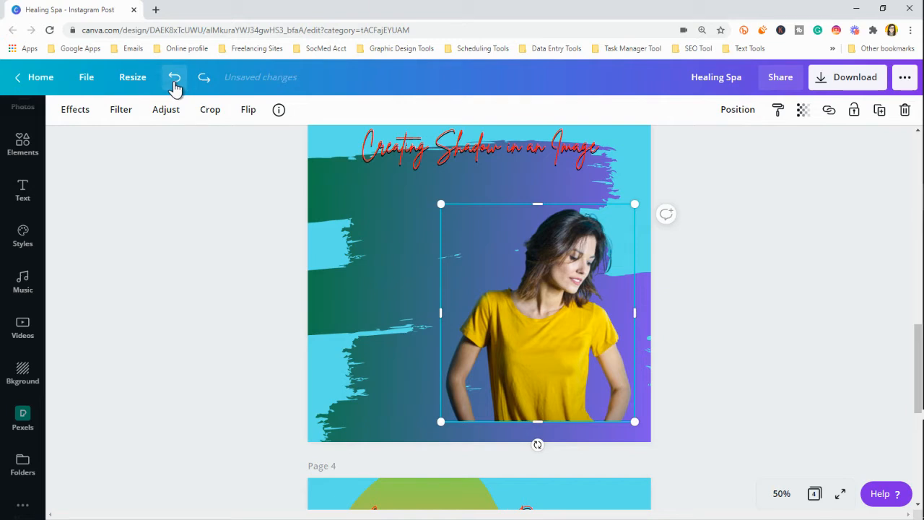
left_click(175, 82)
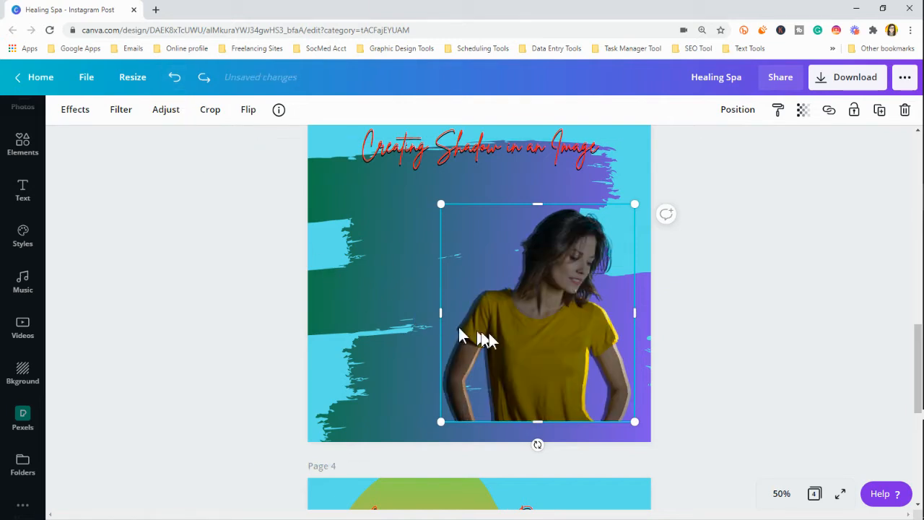
left_click(523, 342)
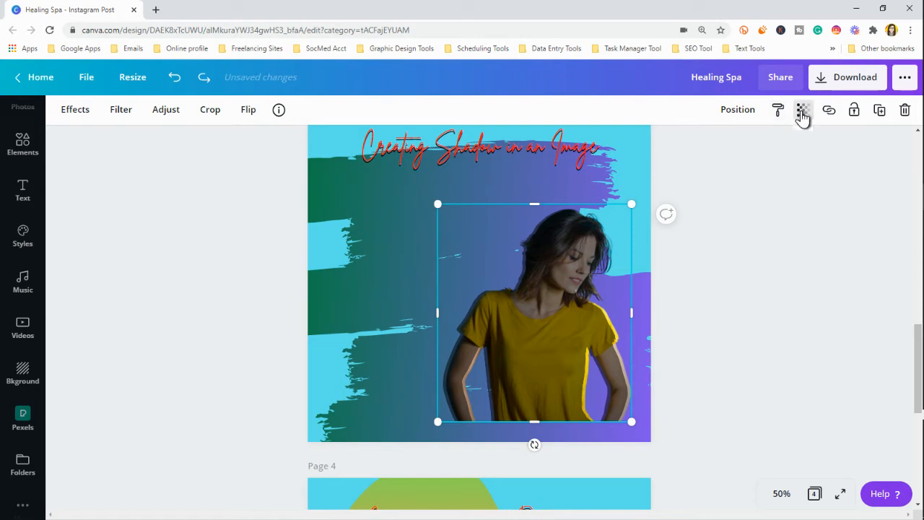
left_click(803, 110)
left_click_drag(749, 147, 773, 144)
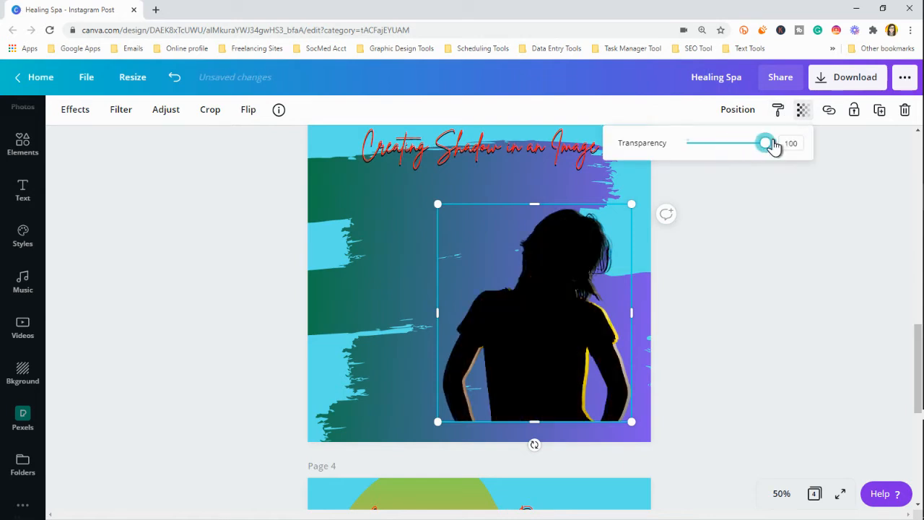
- Send the black silhouette one layer backward, behind the colour photo of the woman, and nudge it slightly to the left
right_click(536, 343)
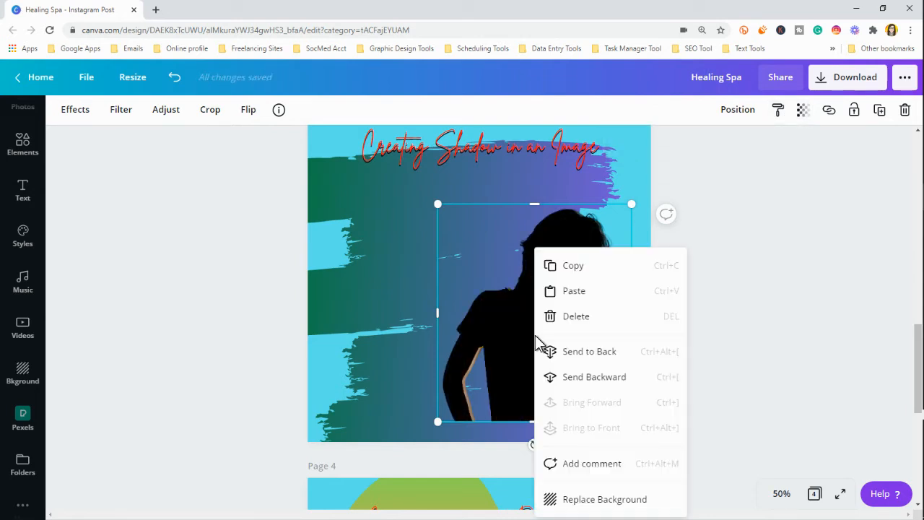
left_click(588, 386)
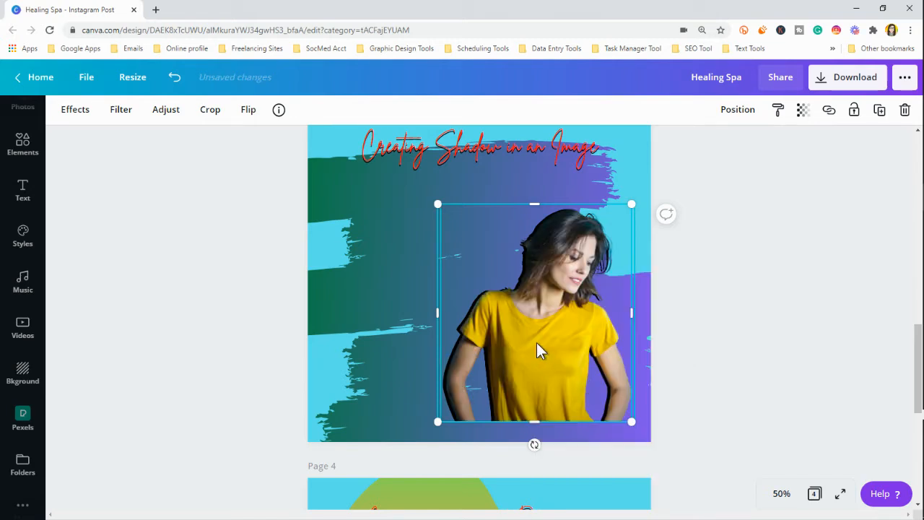
key("Left")
key("Left")
key("Left")
key("Left")
key("Left")
key("Left")
key("Left")
key("Left")
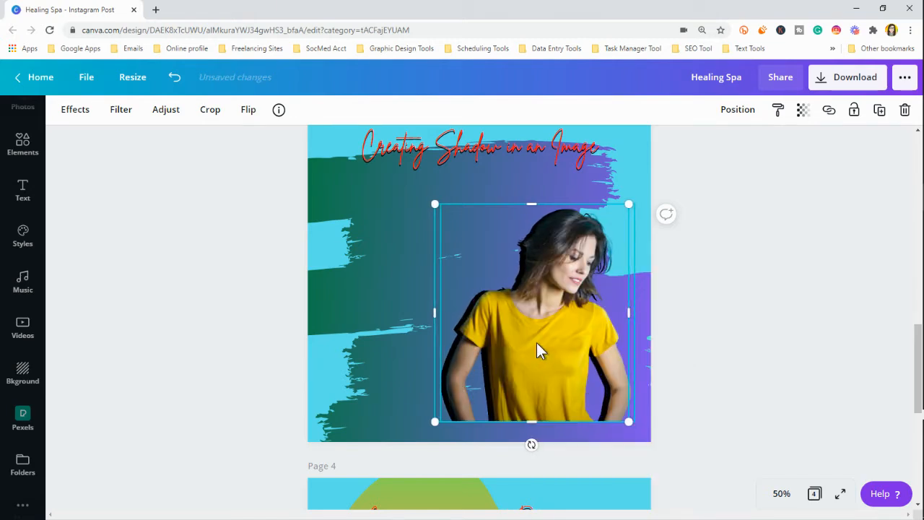
key("Left")
key("Left")
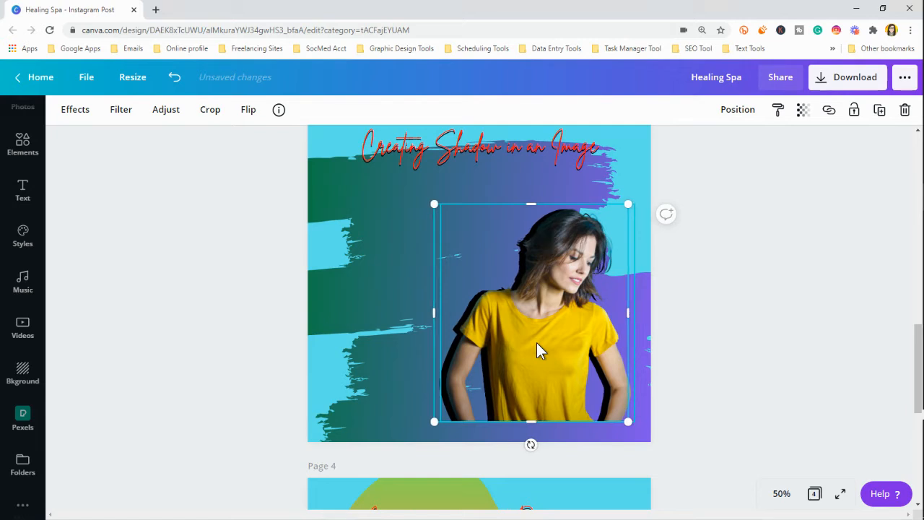
key("Left")
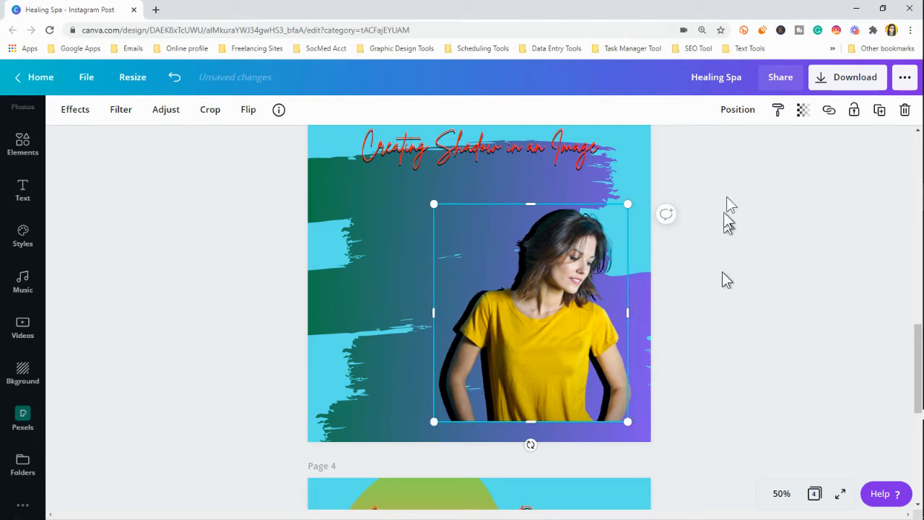
- Set the silhouette's transparency to 64 and deselect it
left_click(801, 114)
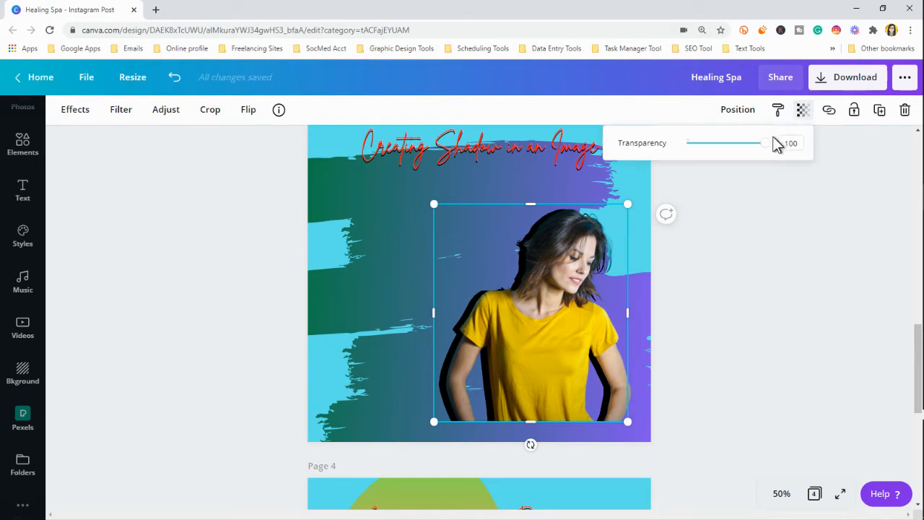
left_click_drag(766, 142, 737, 147)
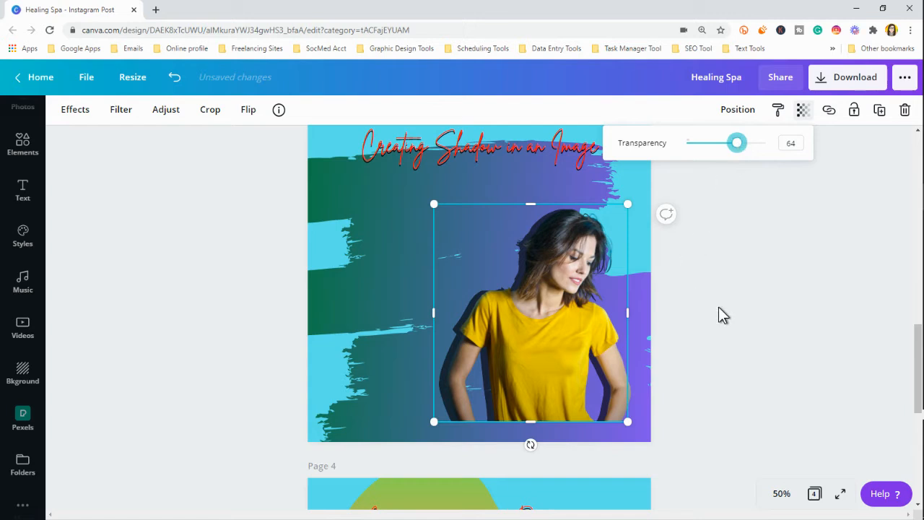
left_click(661, 310)
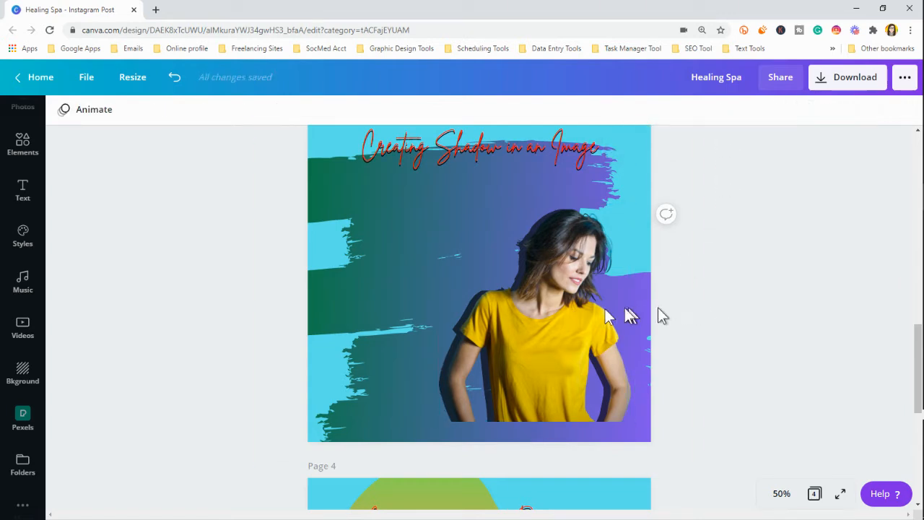
- Nudge the colour photo of the woman slightly upward from its shadow and deselect it
left_click(548, 320)
key("Up")
key("Up")
key("Up")
key("Up")
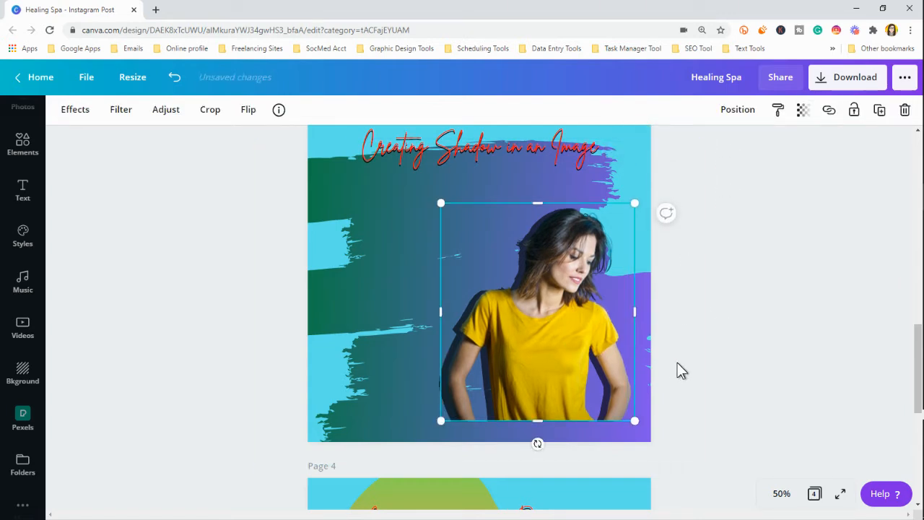
key("Up")
key("Up")
left_click(683, 357)
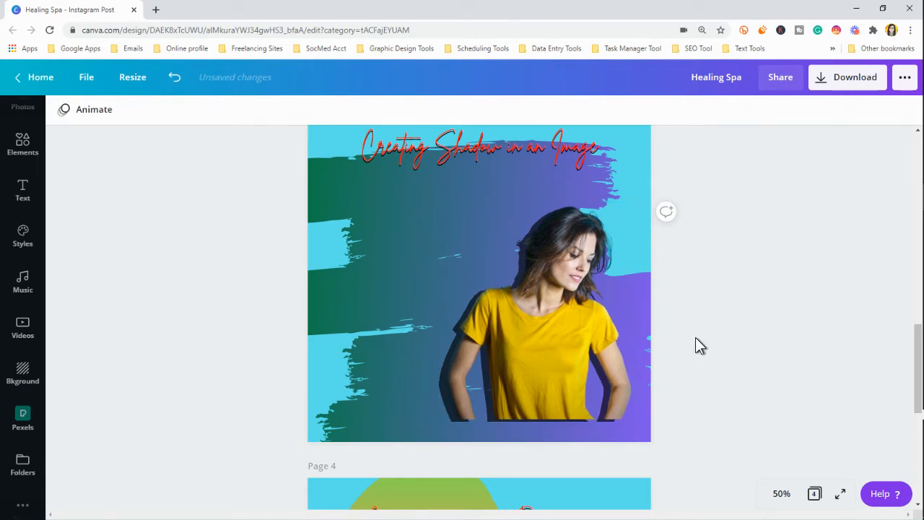
- Duplicate the photo of the two women on page 4 and arrange the two copies side by side with a small gap between them
scroll(725, 302, "up", 2)
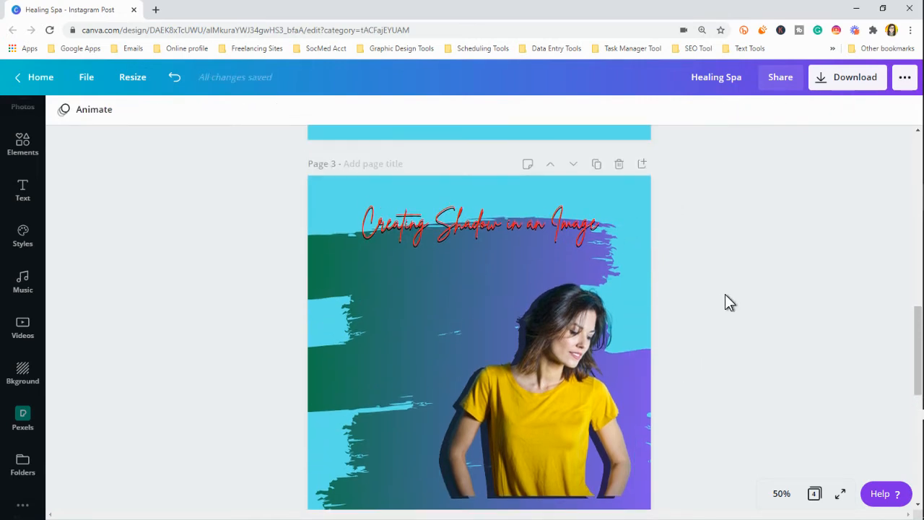
scroll(725, 302, "down", 1)
scroll(727, 302, "down", 3)
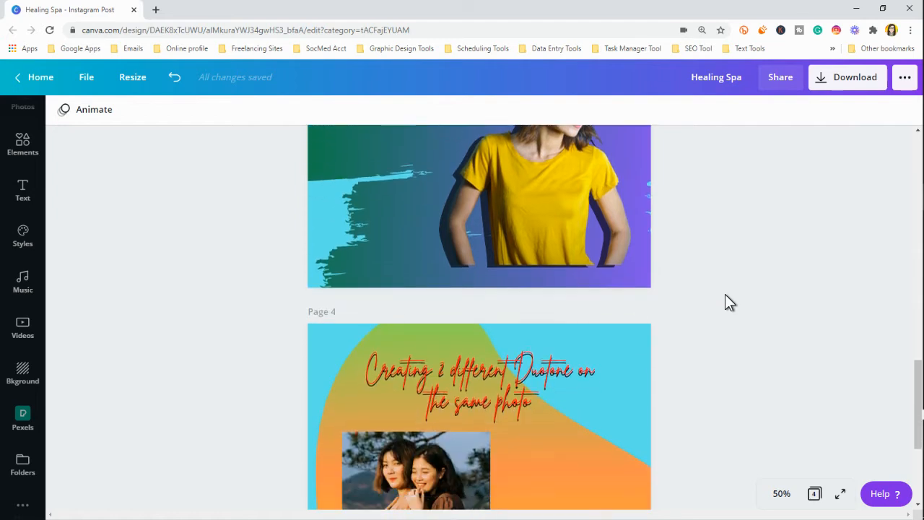
scroll(728, 302, "down", 2)
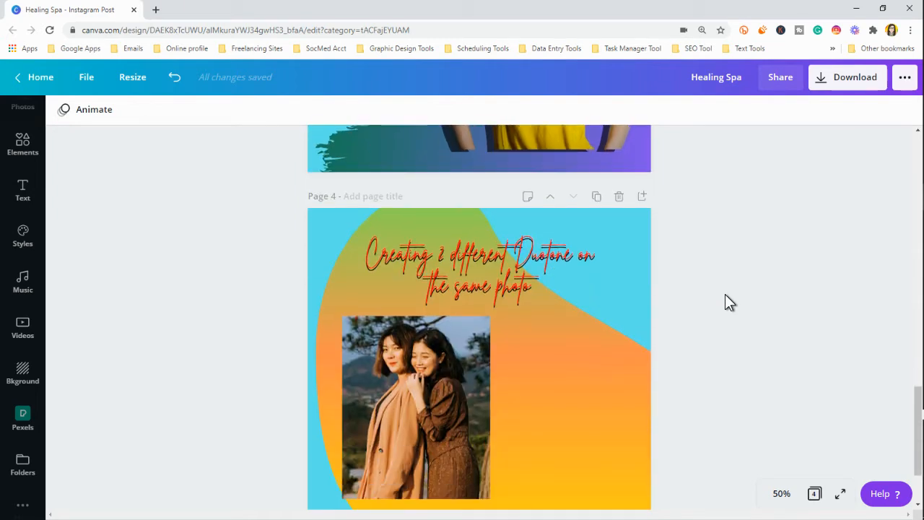
scroll(725, 302, "down", 1)
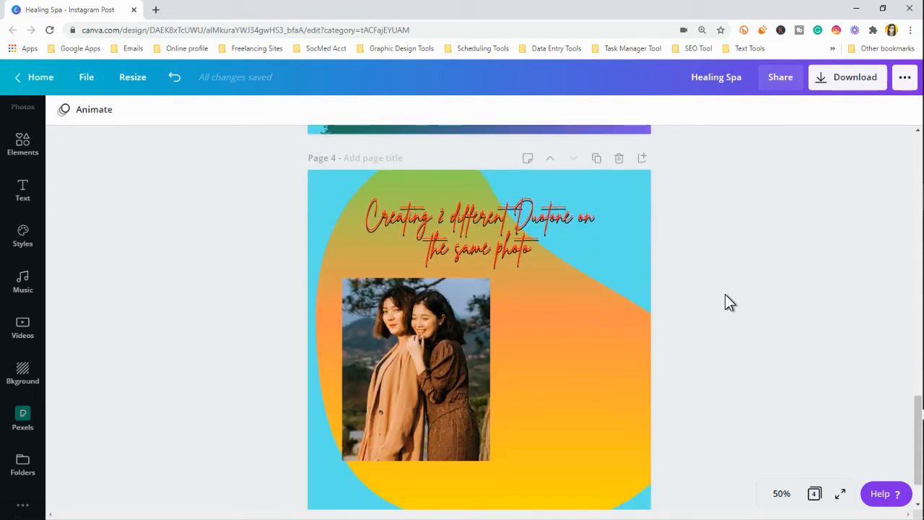
scroll(725, 302, "down", 1)
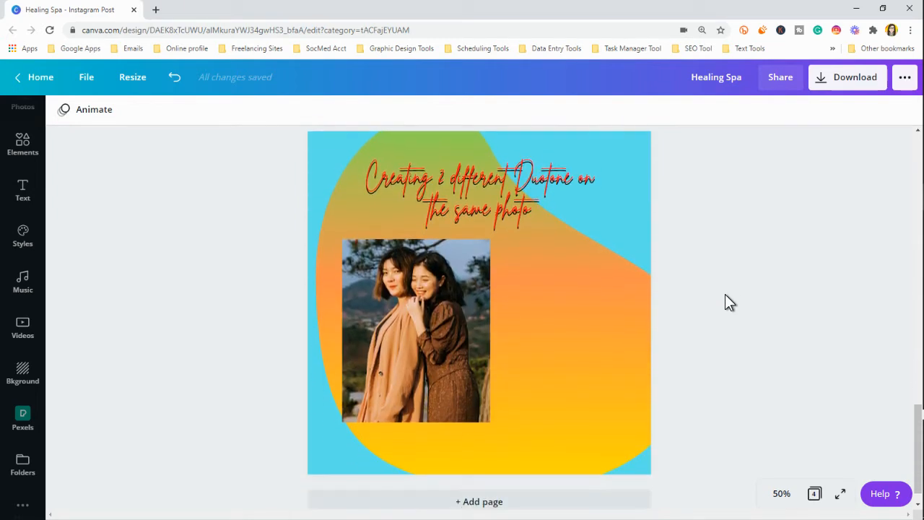
left_click(453, 370)
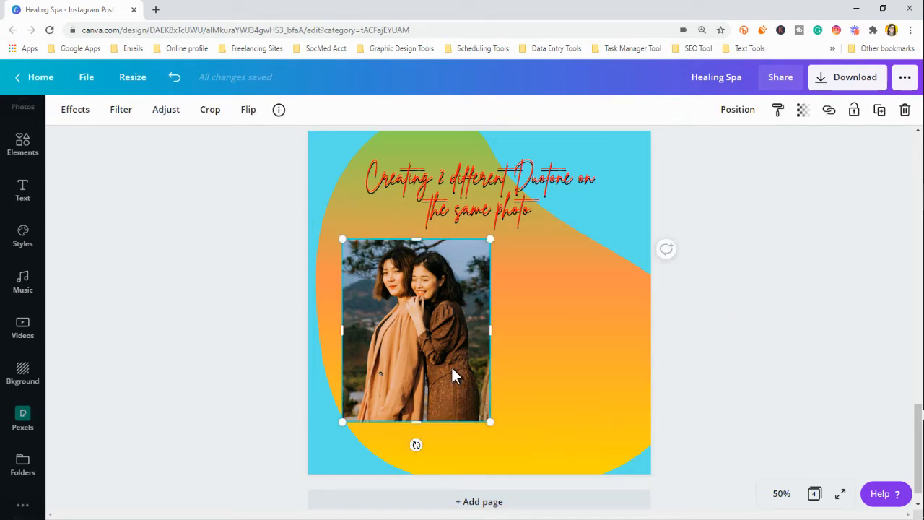
key("ctrl+d")
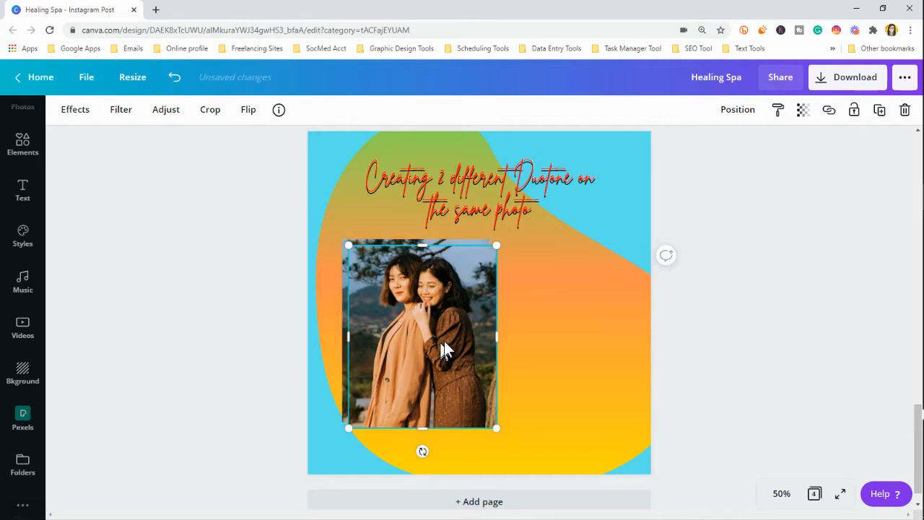
left_click_drag(444, 340, 581, 337)
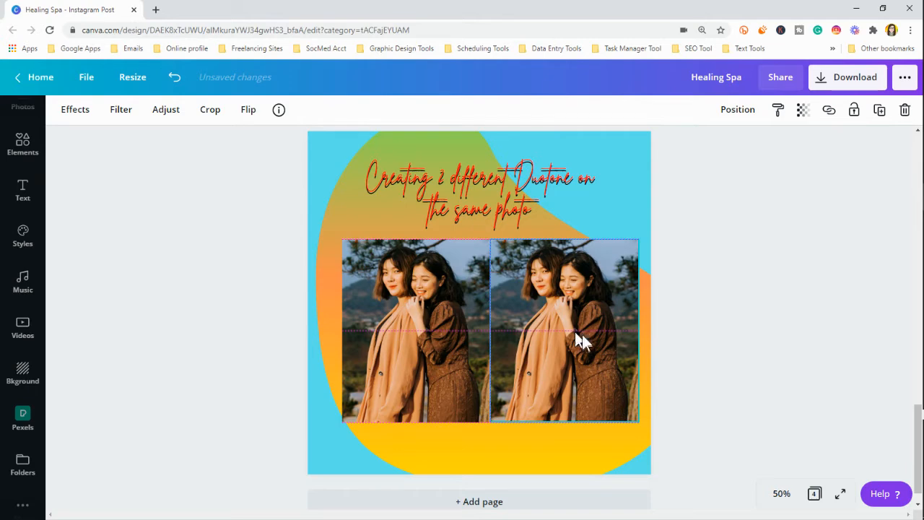
left_click(422, 299)
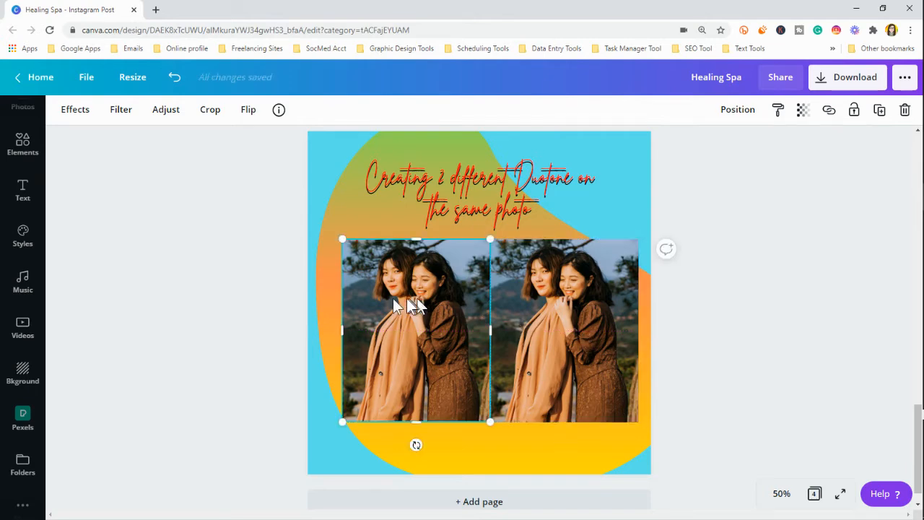
left_click_drag(414, 314, 405, 313)
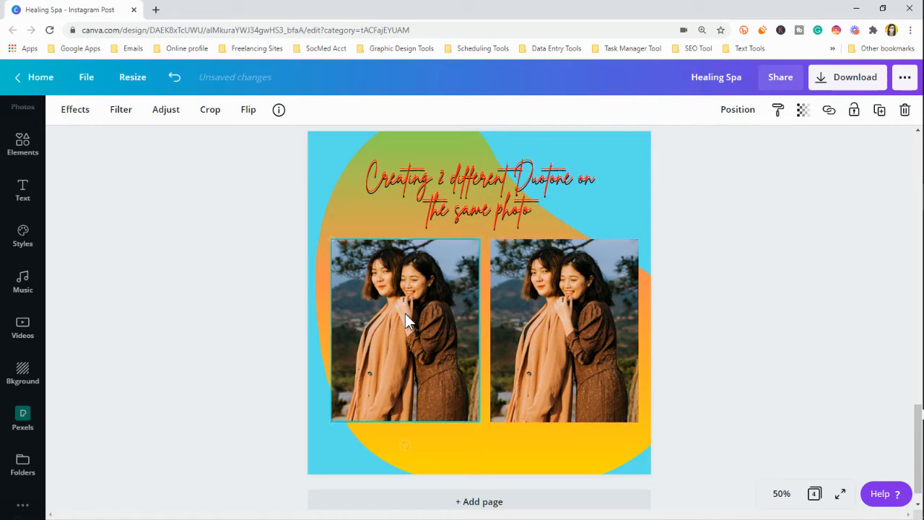
- Apply the Amber Duotone effect to the left copy of the photo of the two women
left_click(75, 110)
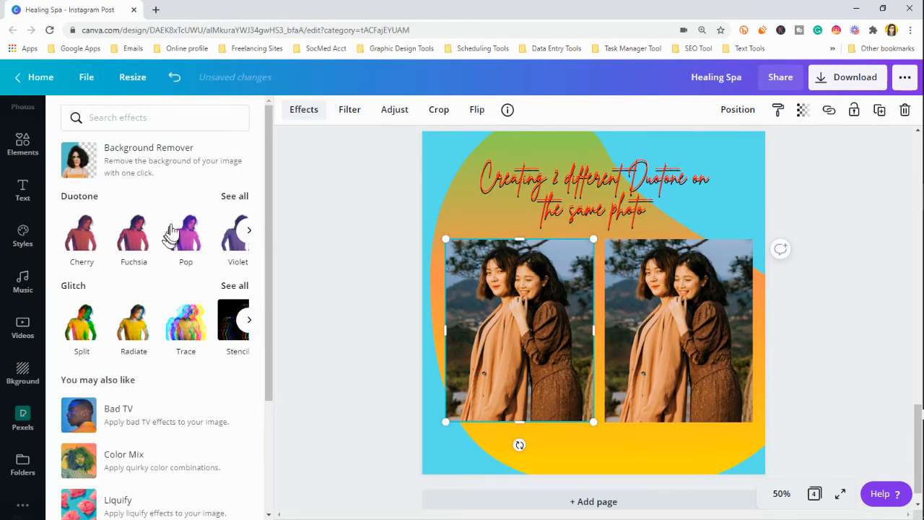
left_click(236, 197)
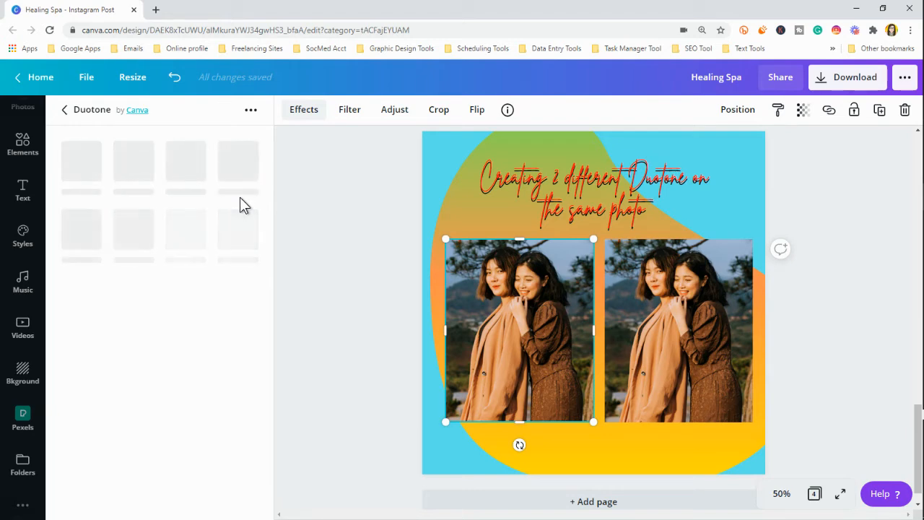
scroll(197, 269, "down", 1)
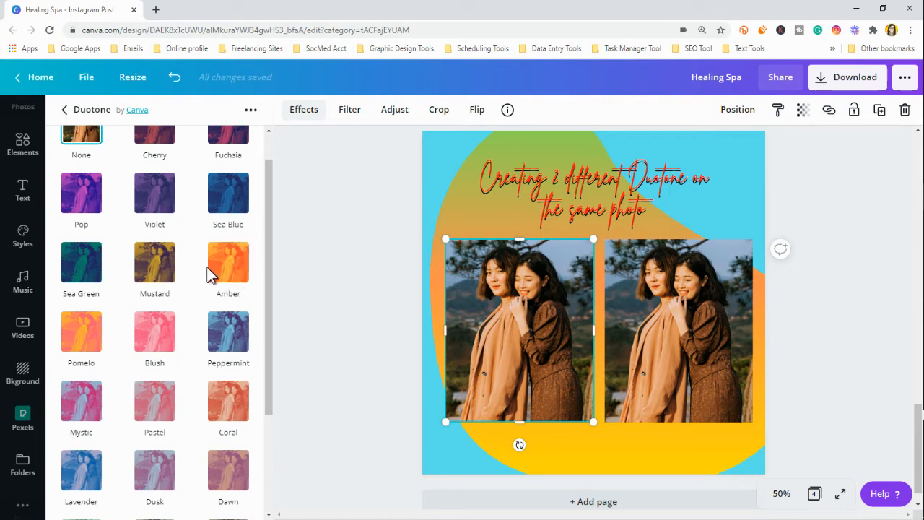
left_click(235, 268)
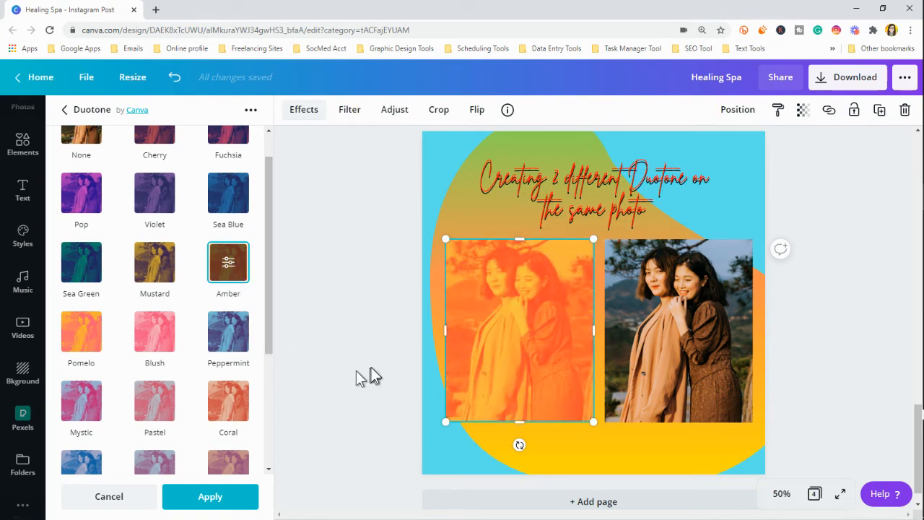
left_click(342, 306)
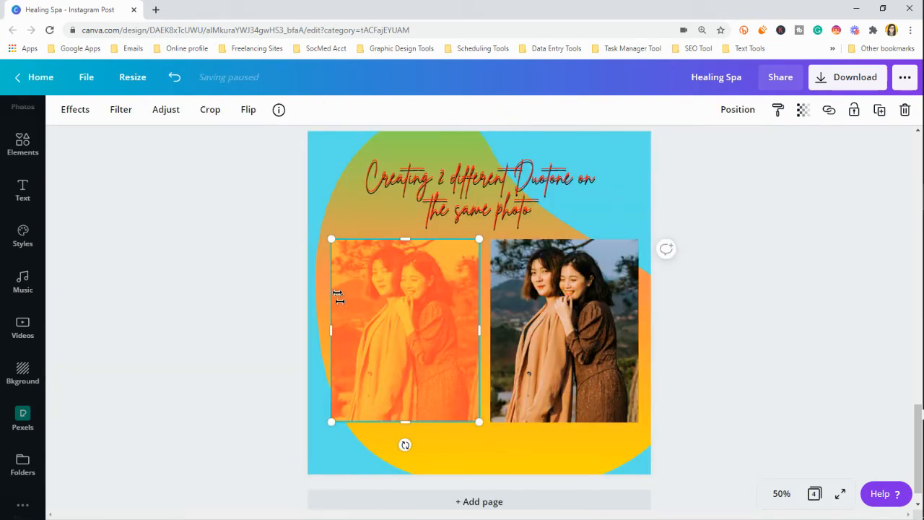
- Apply the Sea Green Duotone effect to the left copy of the photo
left_click(73, 115)
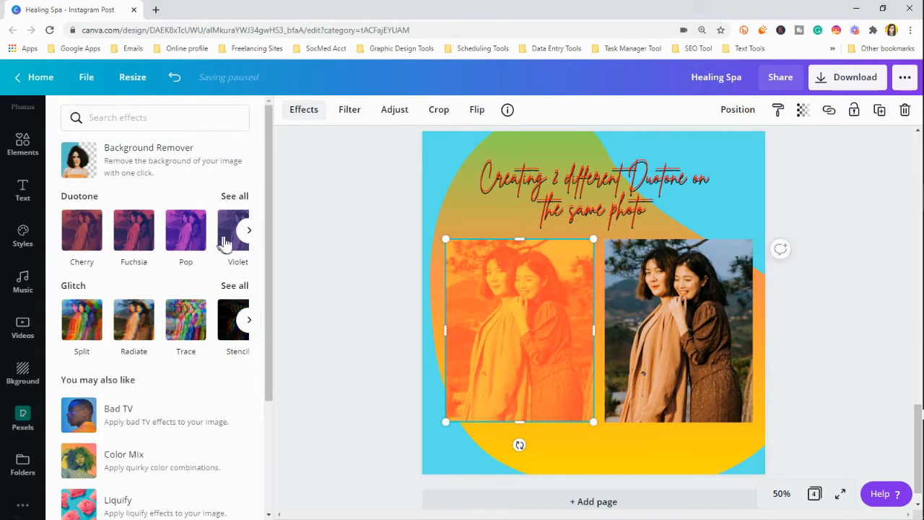
left_click(233, 197)
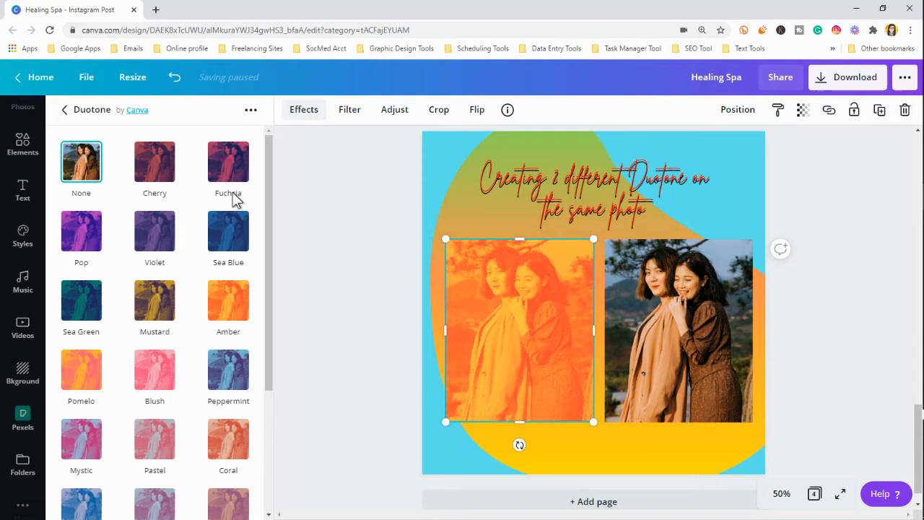
scroll(223, 330, "down", 3)
left_click(220, 330)
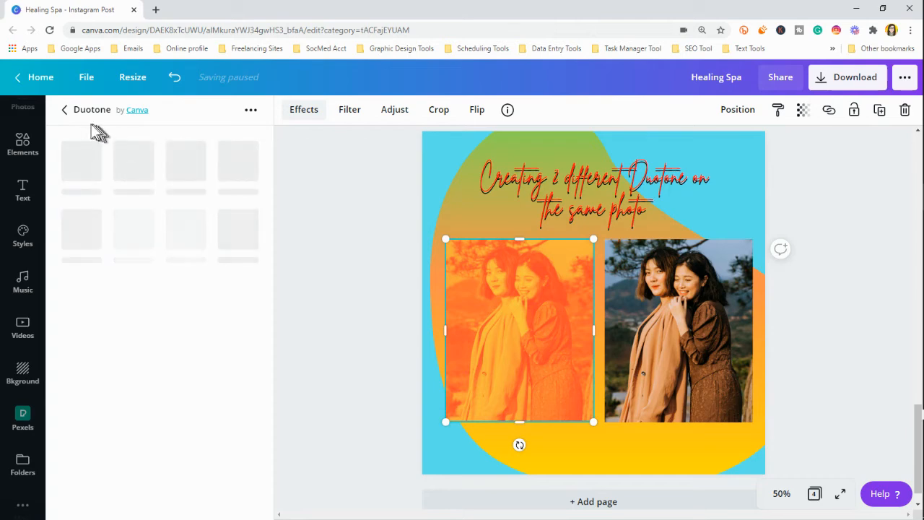
left_click(65, 110)
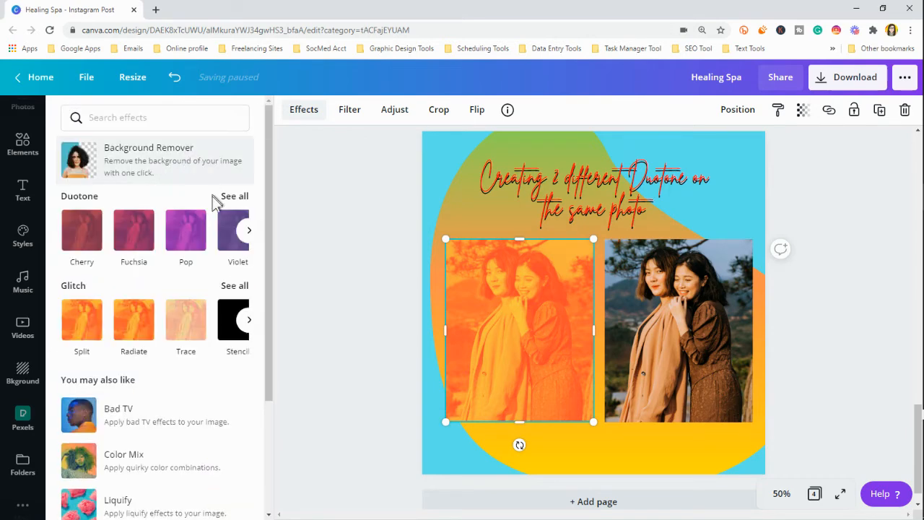
left_click(236, 196)
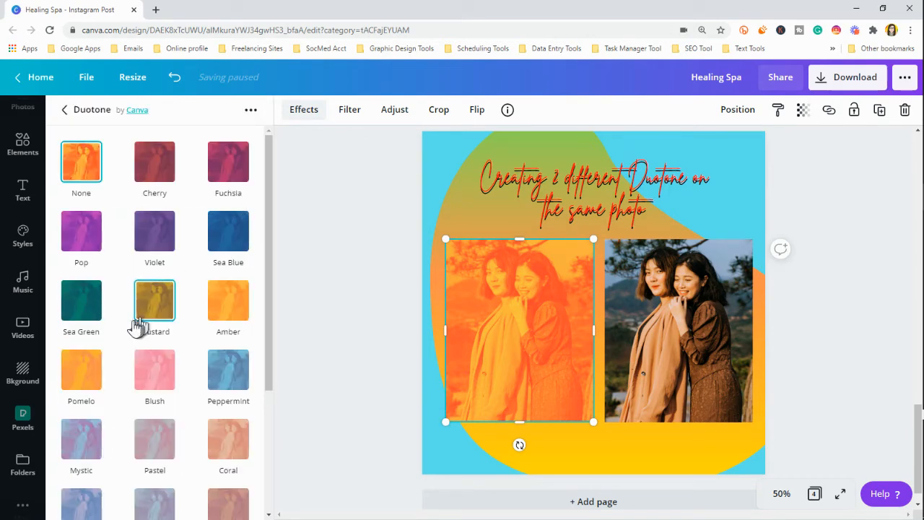
scroll(133, 320, "down", 2)
scroll(133, 320, "down", 4)
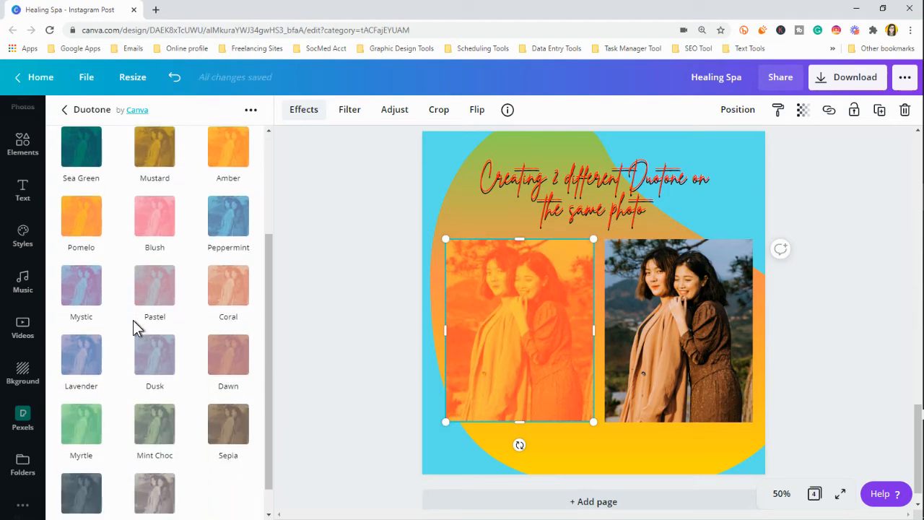
scroll(133, 320, "up", 5)
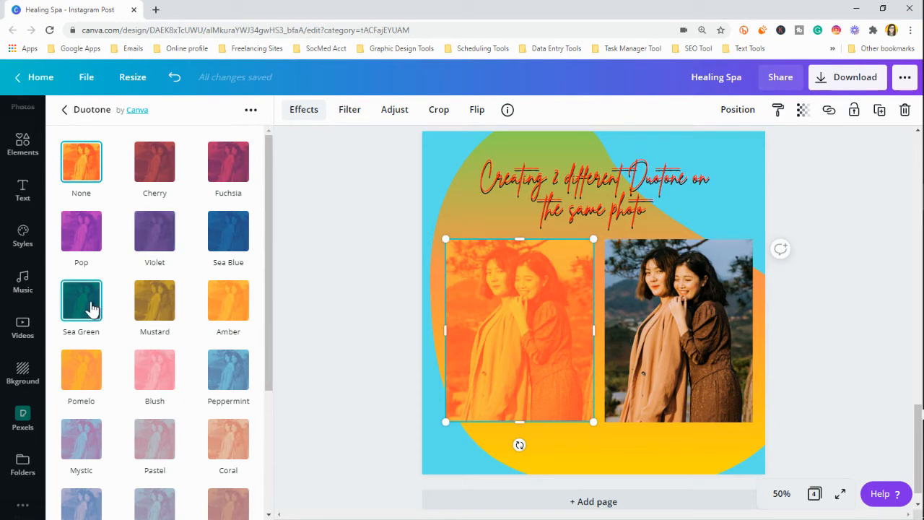
left_click(90, 309)
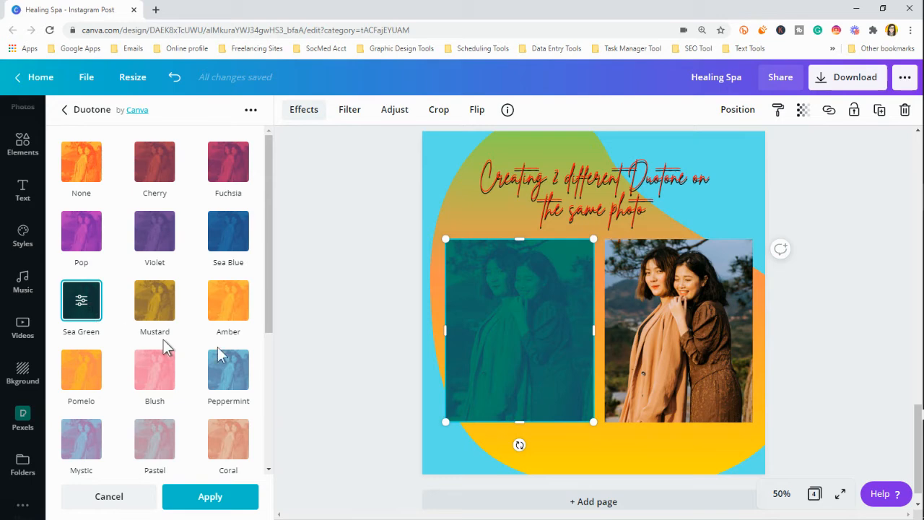
- Apply the Pop Duotone effect to the right copy of the photo and deselect it
left_click(667, 339)
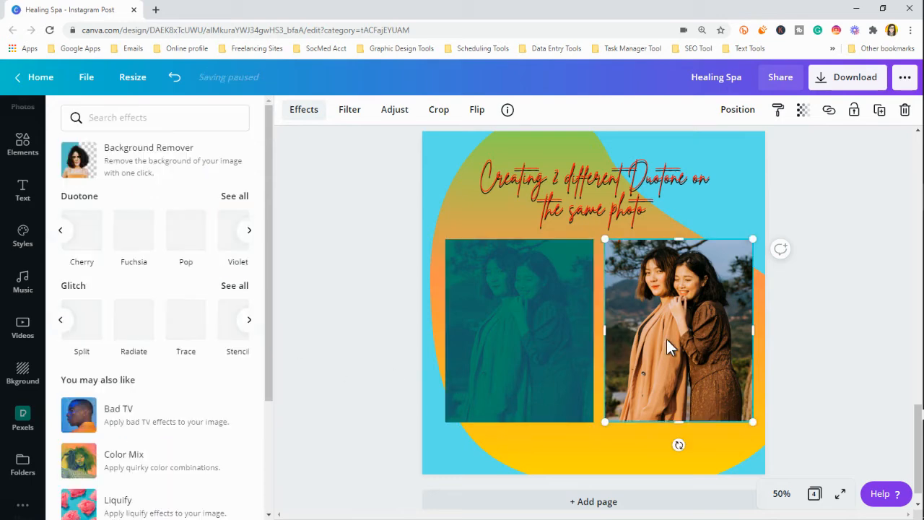
left_click(237, 199)
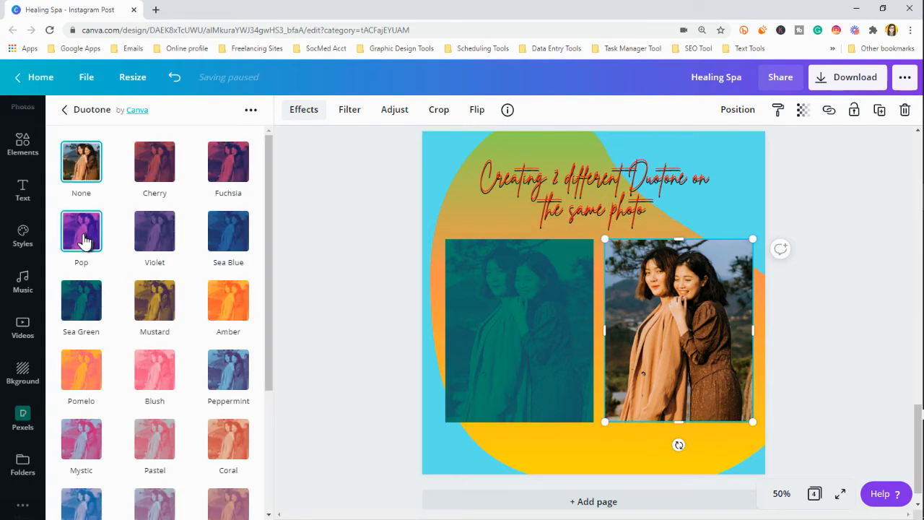
left_click(79, 238)
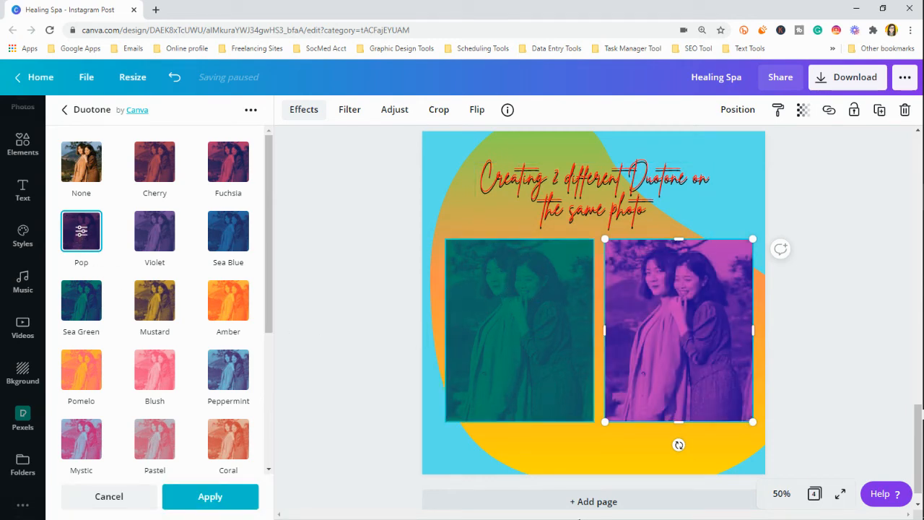
scroll(737, 181, "down", 1)
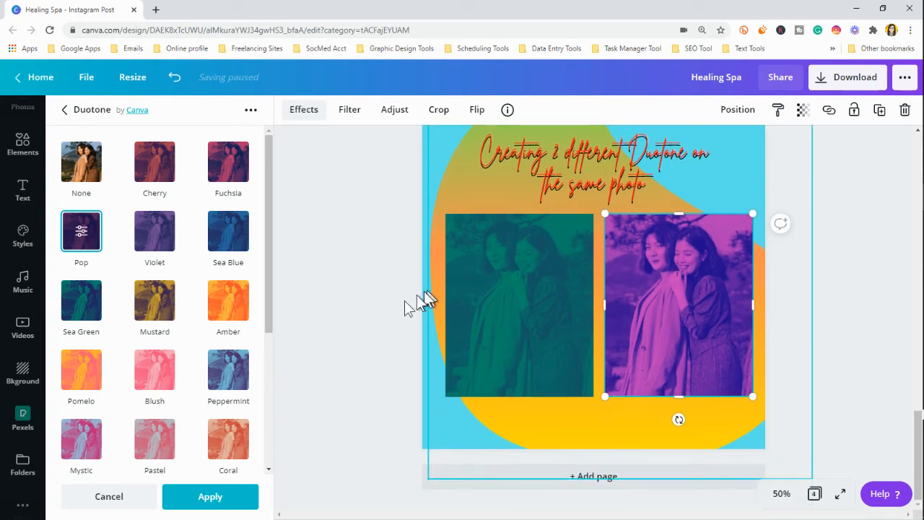
left_click(356, 313)
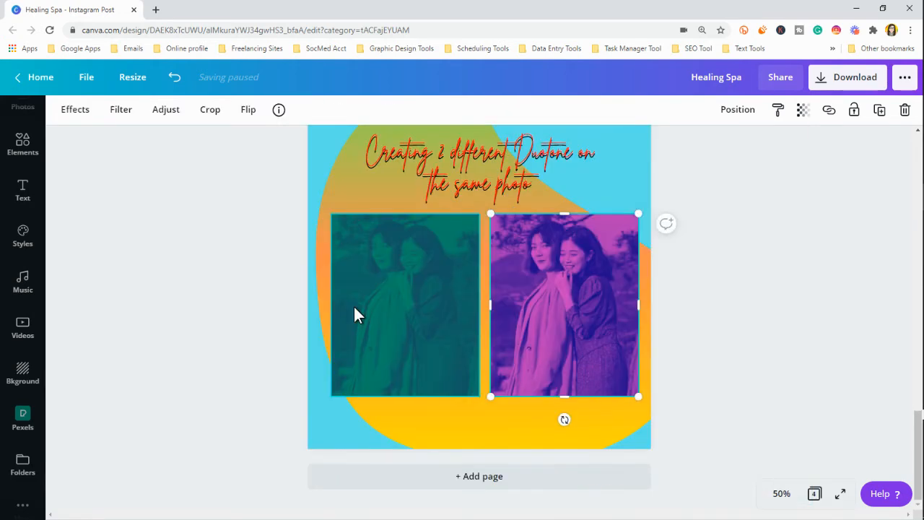
left_click(239, 333)
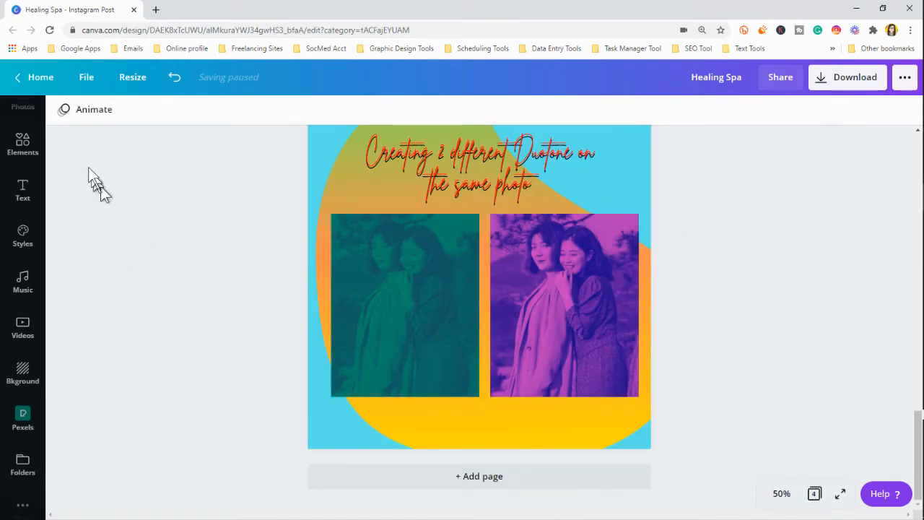
- Clear the Gradients search in the design elements and show the full Frames collection
scroll(21, 248, "up", 3)
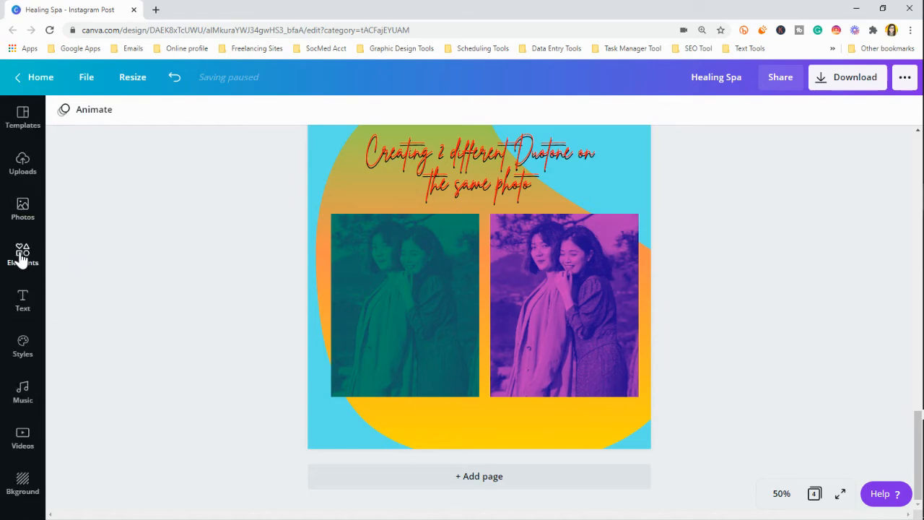
left_click(21, 254)
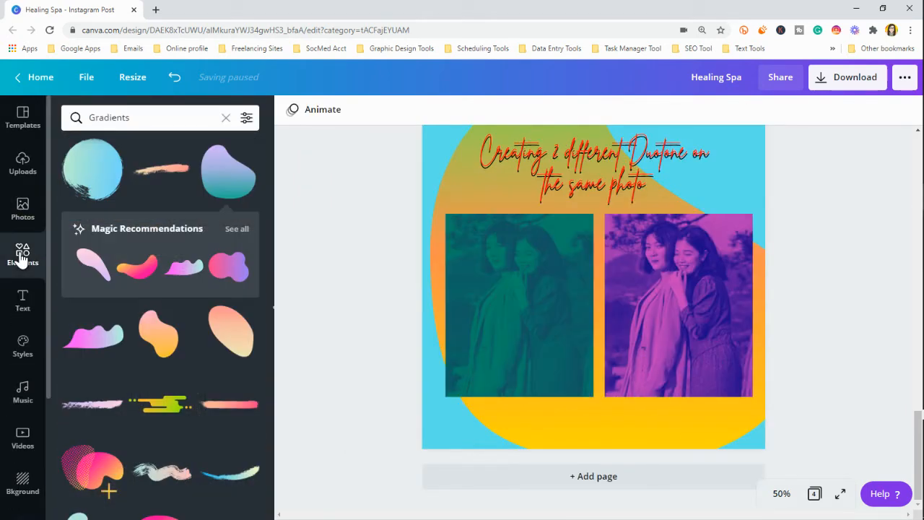
left_click(226, 116)
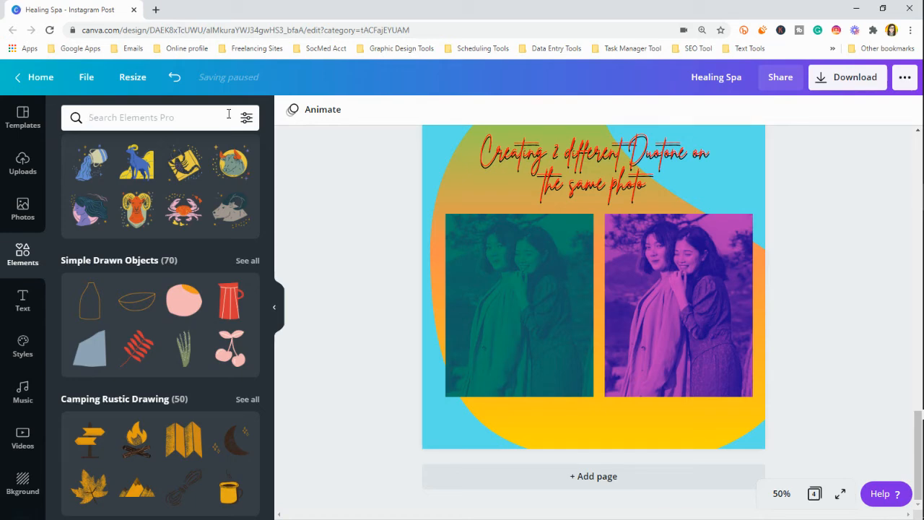
scroll(171, 231, "up", 10)
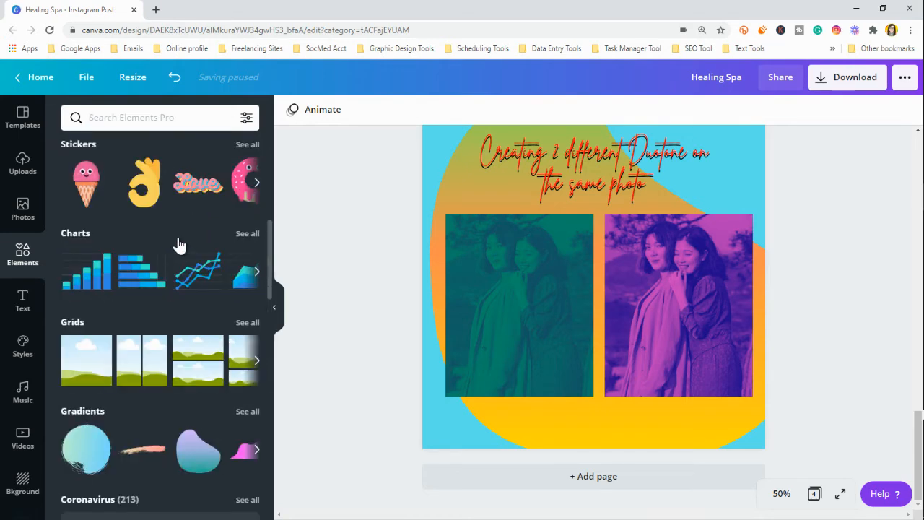
scroll(179, 246, "up", 2)
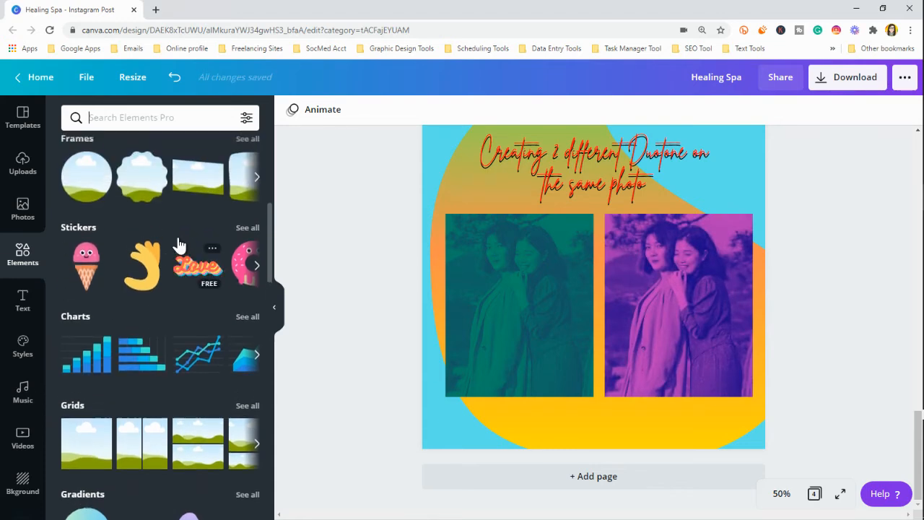
scroll(185, 228, "up", 2)
left_click(242, 248)
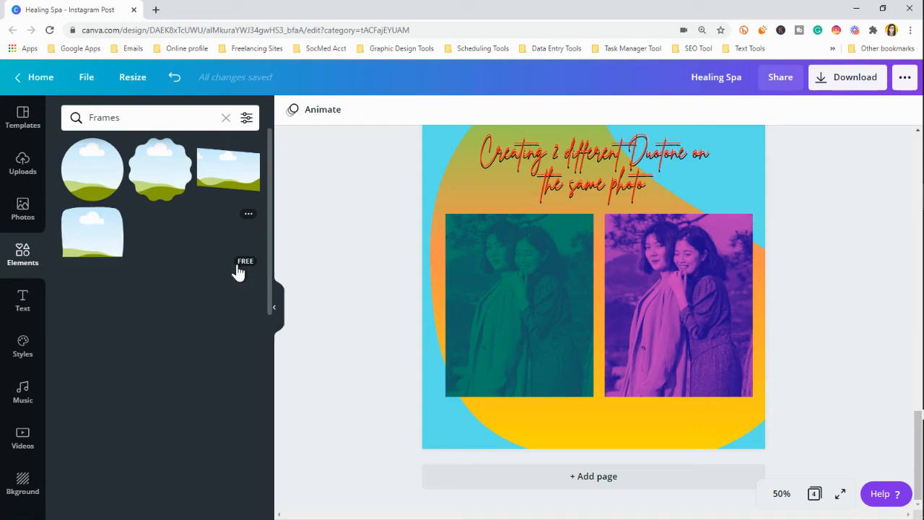
- Add the torn-paper frame with ragged upper and lower edges to the page and shrink it to about two-thirds of its size
scroll(213, 286, "down", 1)
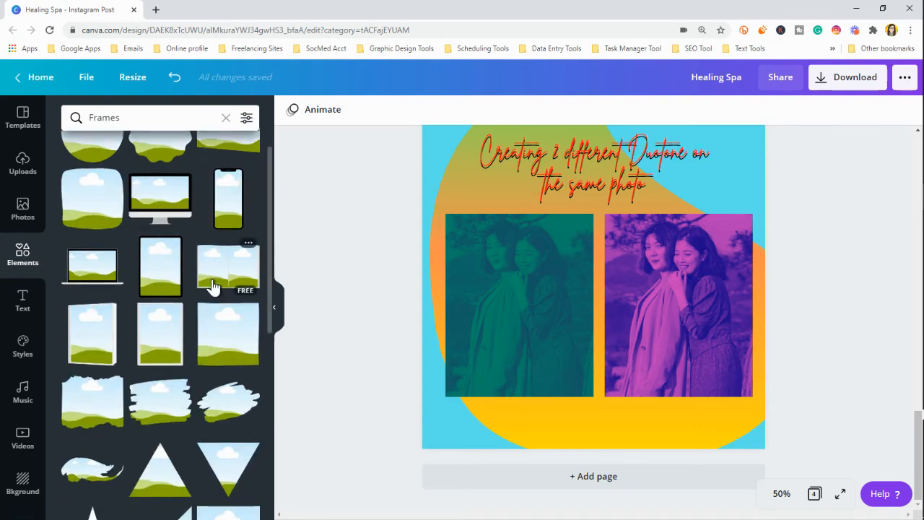
scroll(213, 287, "down", 2)
scroll(213, 286, "down", 2)
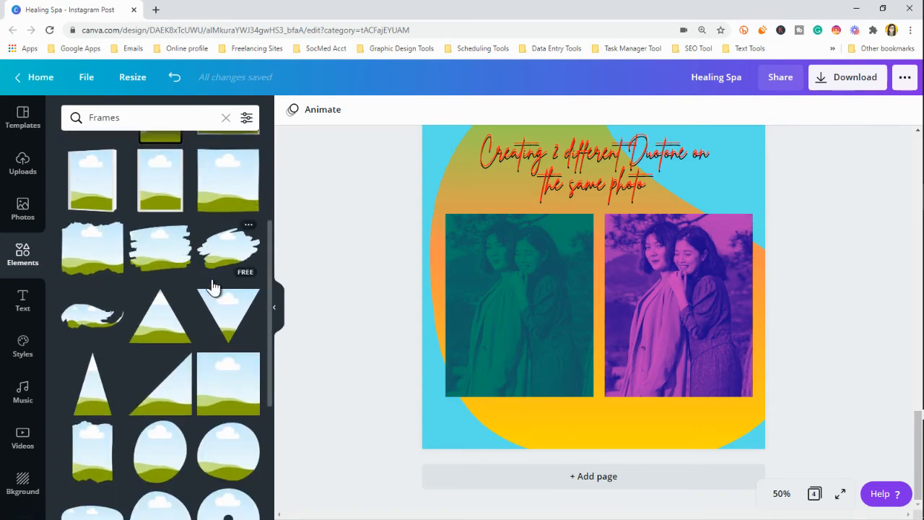
left_click(83, 248)
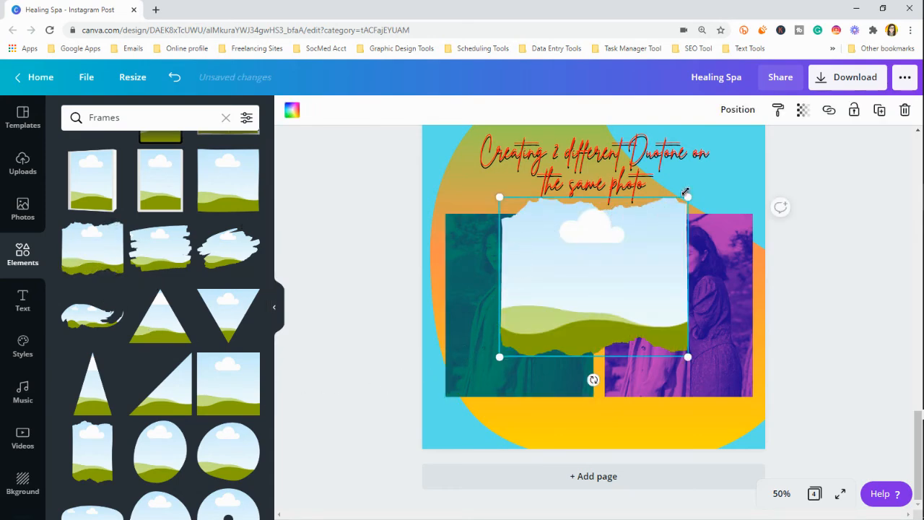
left_click_drag(687, 197, 620, 254)
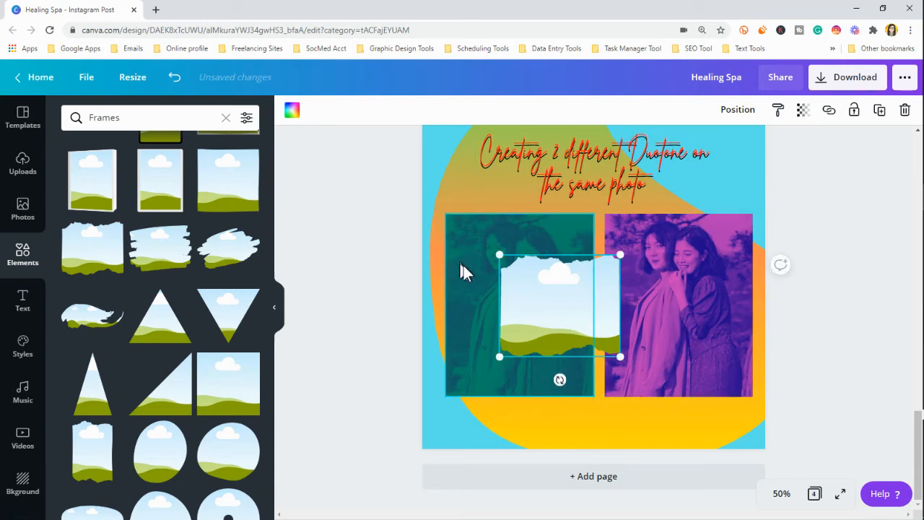
left_click(512, 233)
left_click(549, 312)
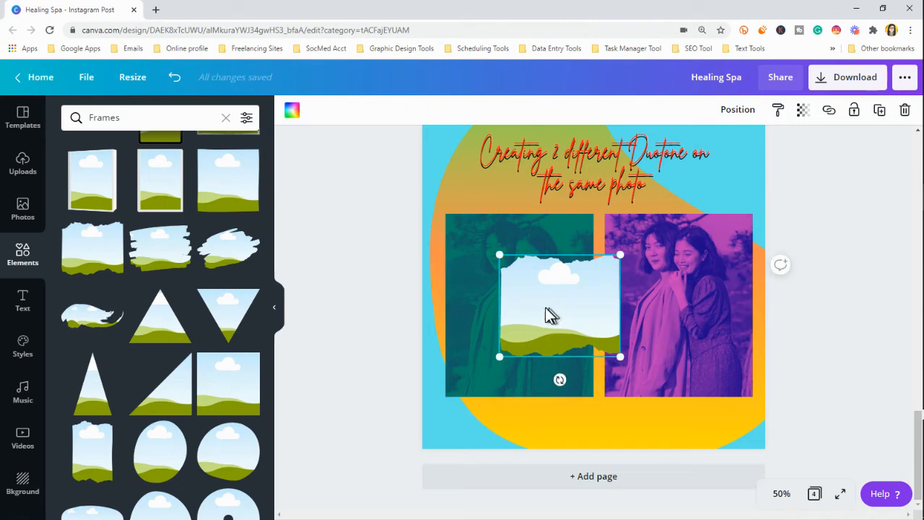
- Position the torn-paper frame over the lower part of the green photo and enlarge it to match that photo's width
left_click_drag(546, 311, 496, 314)
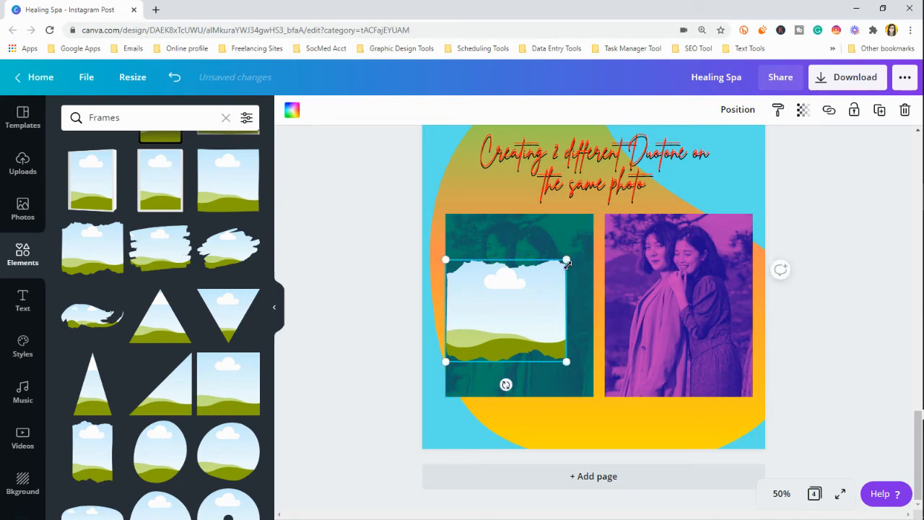
left_click_drag(566, 259, 597, 243)
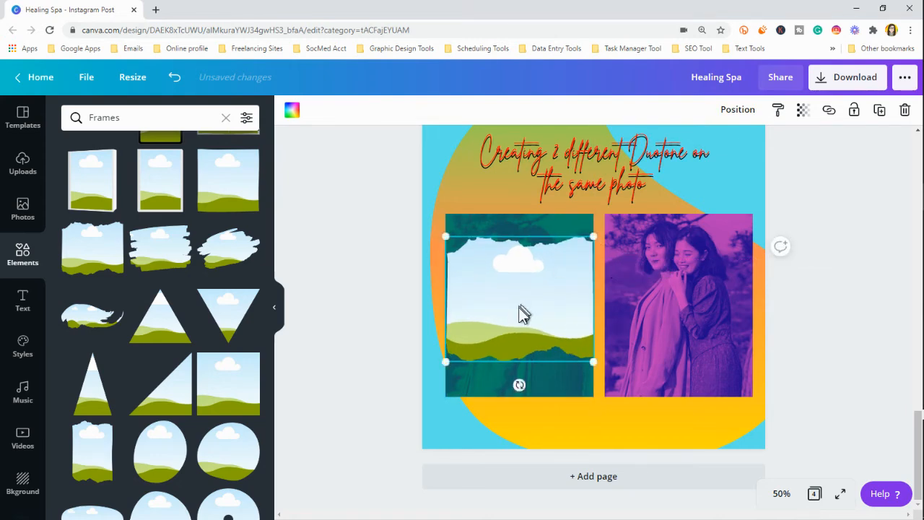
left_click_drag(522, 313, 524, 312)
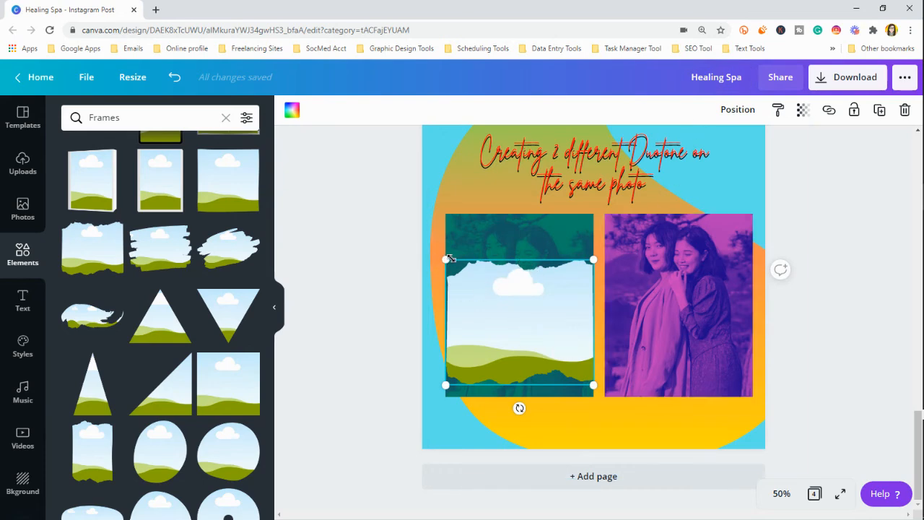
left_click_drag(443, 258, 442, 258)
- Place the purple photo in the torn-paper frame, open its crop and enlarge the photo beyond the frame's upper edge
left_click_drag(674, 296, 541, 280)
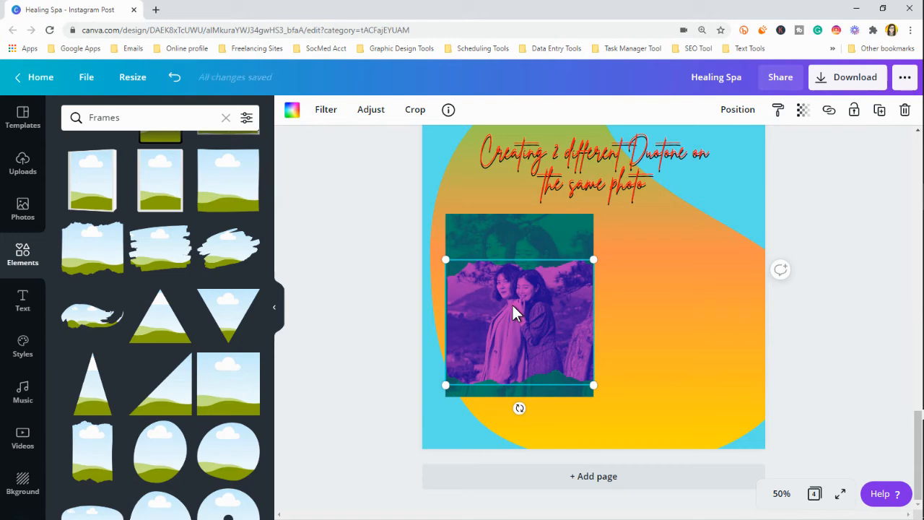
left_click(648, 309)
double_click(560, 315)
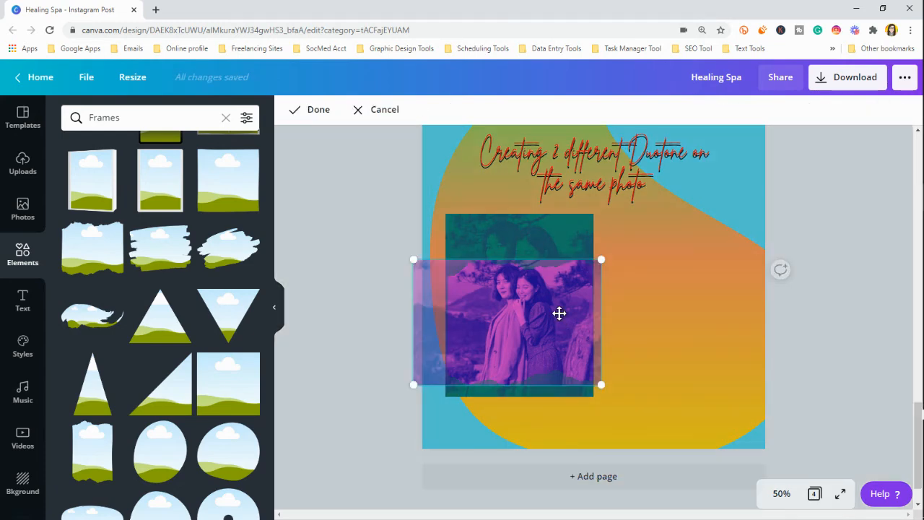
left_click_drag(548, 314, 605, 272)
left_click_drag(531, 323, 531, 265)
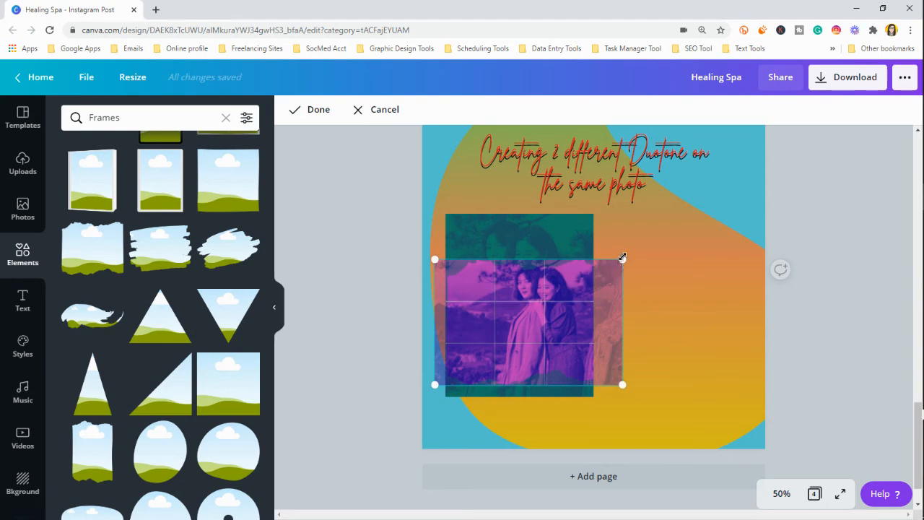
left_click_drag(621, 261, 667, 194)
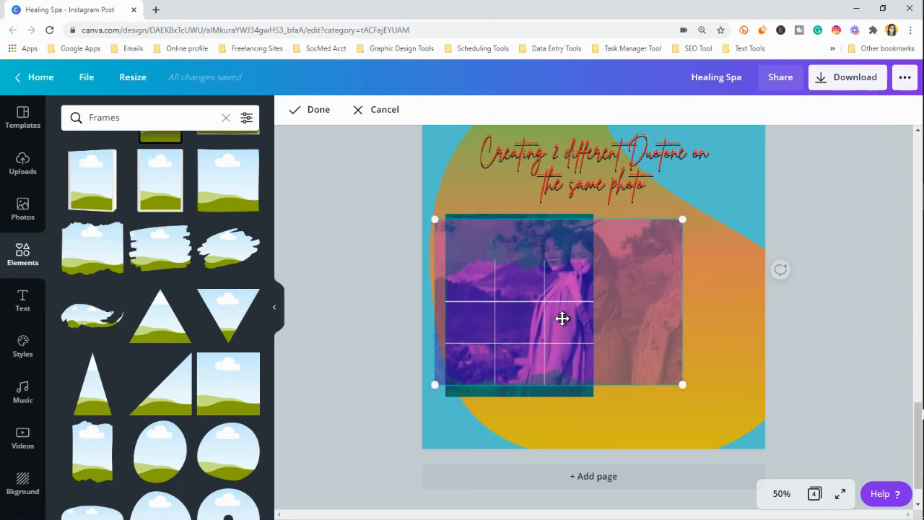
- Fit the purple photo inside the torn-paper frame so both women line up with the green photo beneath, and apply the crop
left_click_drag(561, 317, 498, 307)
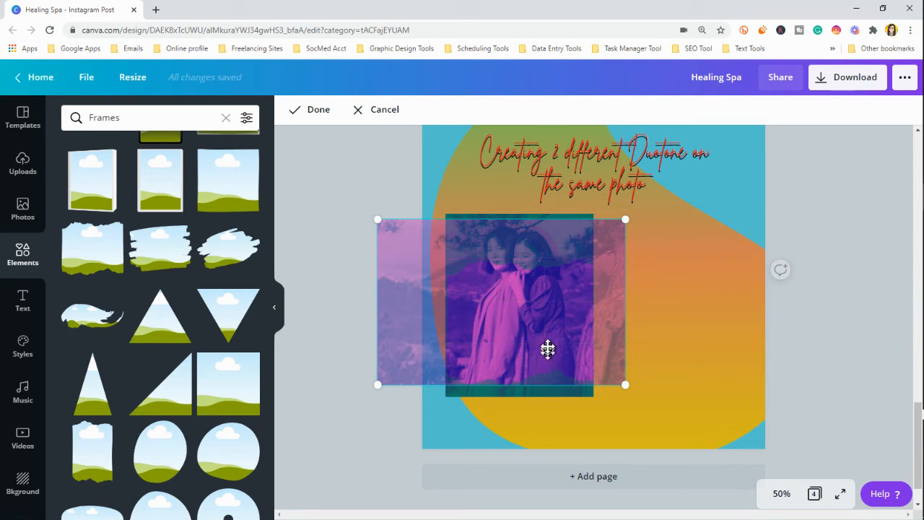
mouse_move(547, 348)
left_mouse_down()
mouse_move(546, 392)
mouse_move(546, 365)
left_mouse_up()
left_click_drag(623, 229, 641, 216)
left_click_drag(513, 336, 507, 318)
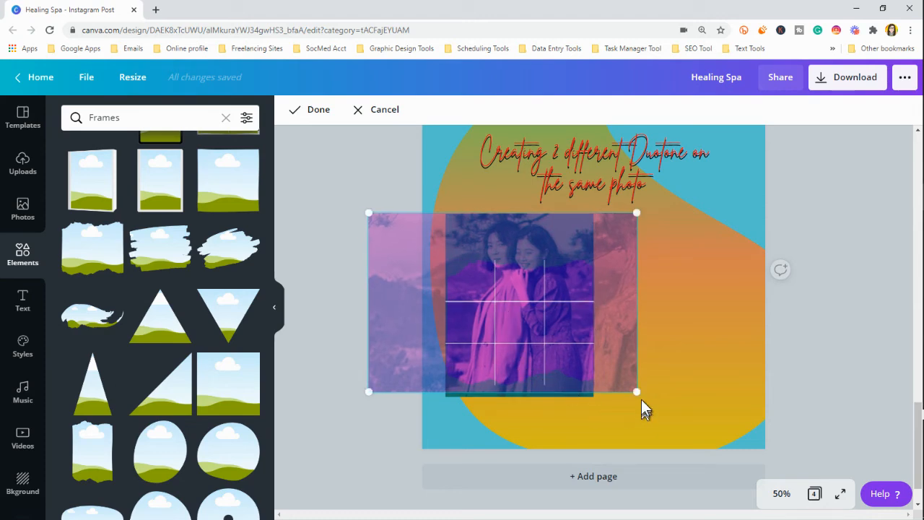
left_click_drag(636, 392, 643, 395)
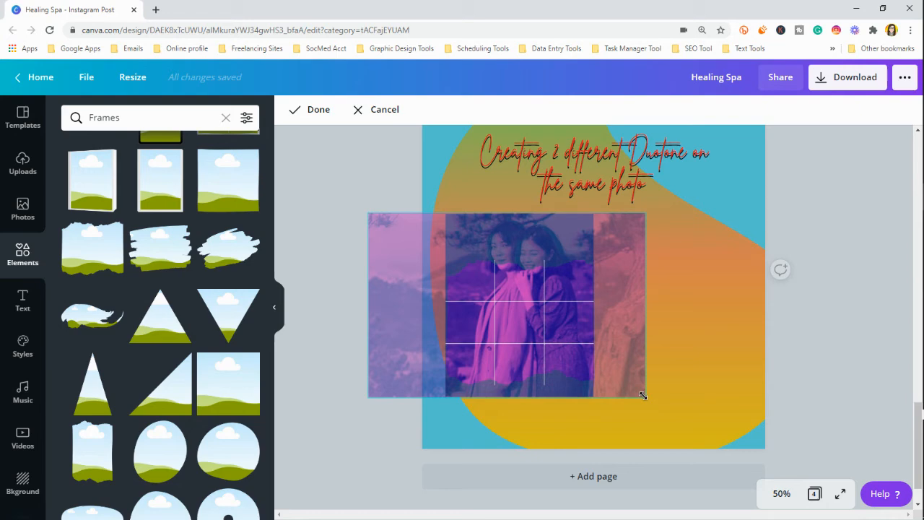
left_click(679, 280)
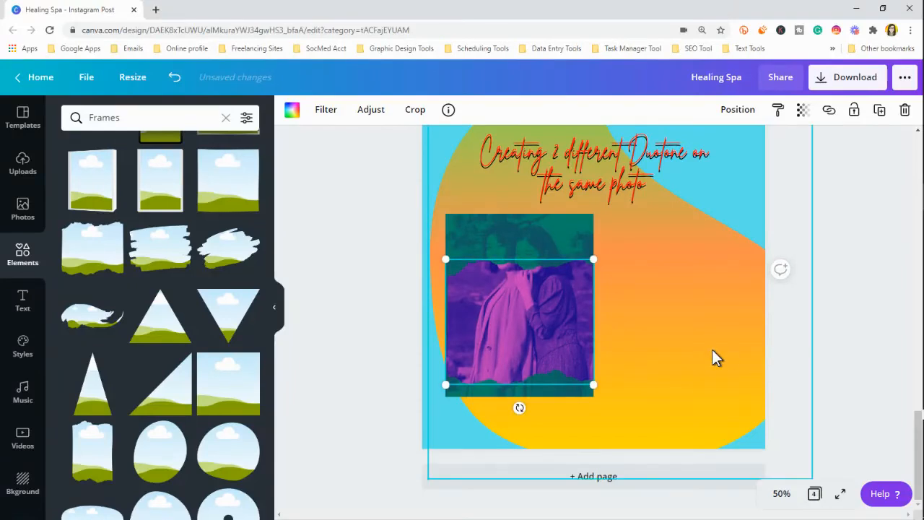
- Nudge the torn-paper piece slightly left and up so it overhangs the green photo's left edge, and deselect it
key("Left")
key("Left")
key("Left")
key("Left")
key("Left")
key("Left")
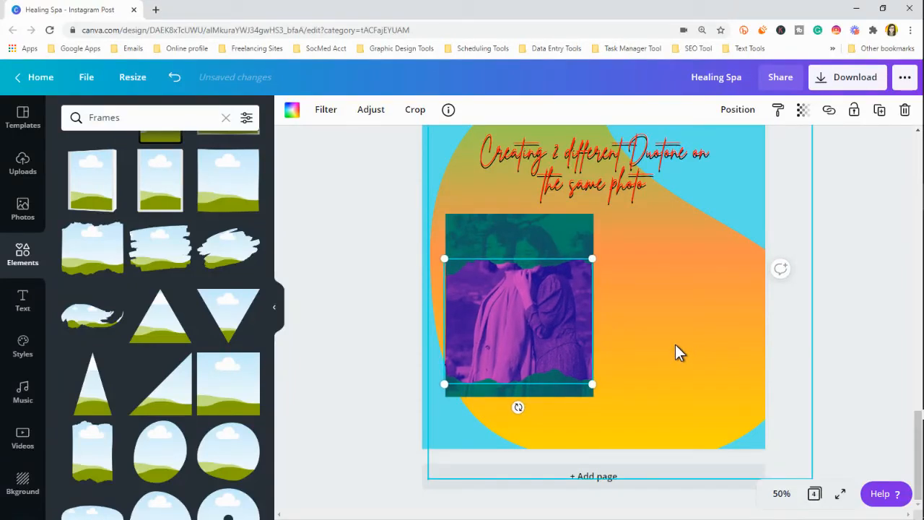
key("Left")
key("Left")
key("Left")
key("Left")
key("Left")
key("Left")
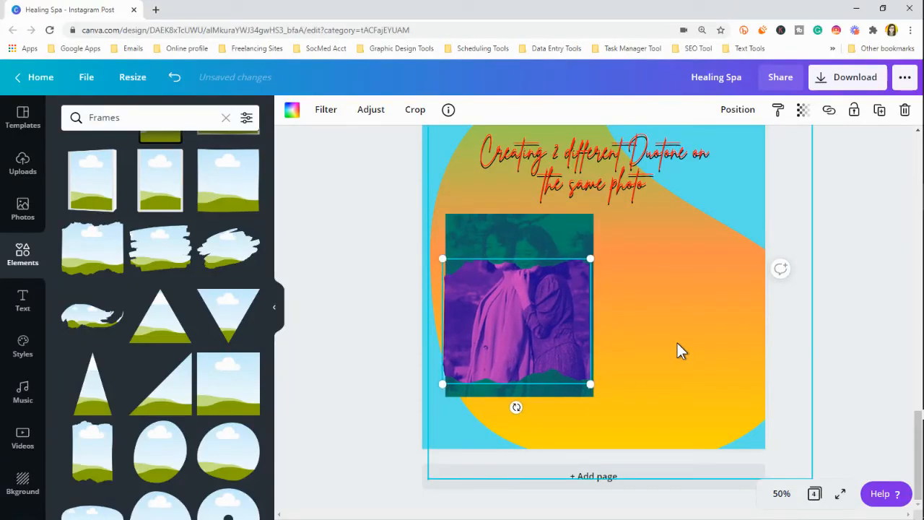
key("Left")
key("Left")
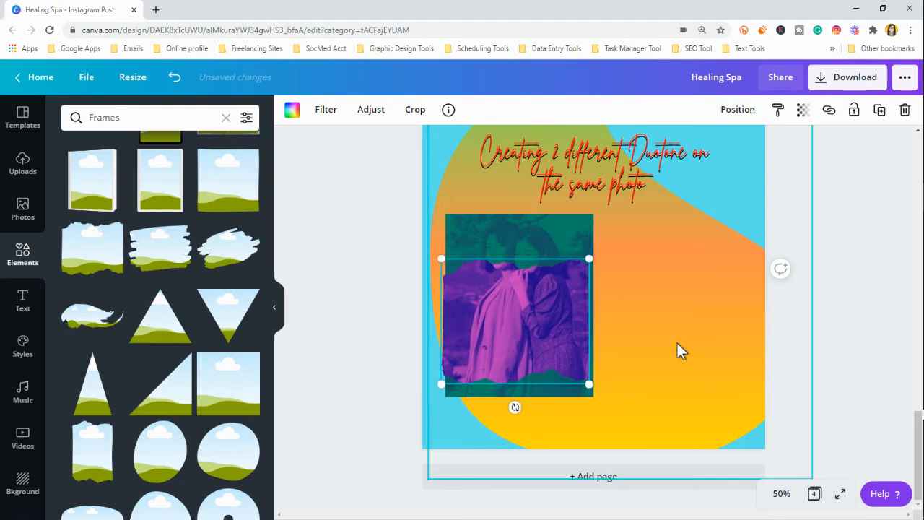
key("Up")
key("Up")
key("Up")
key("Up")
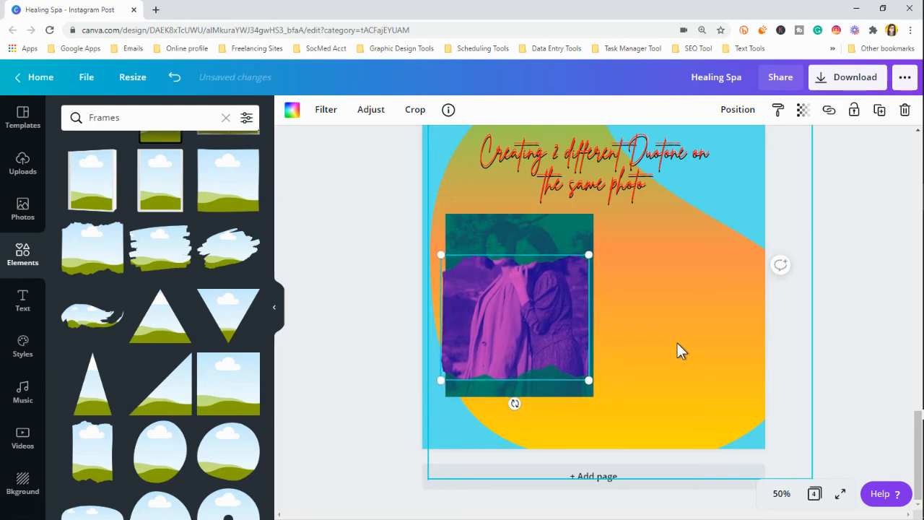
key("Left")
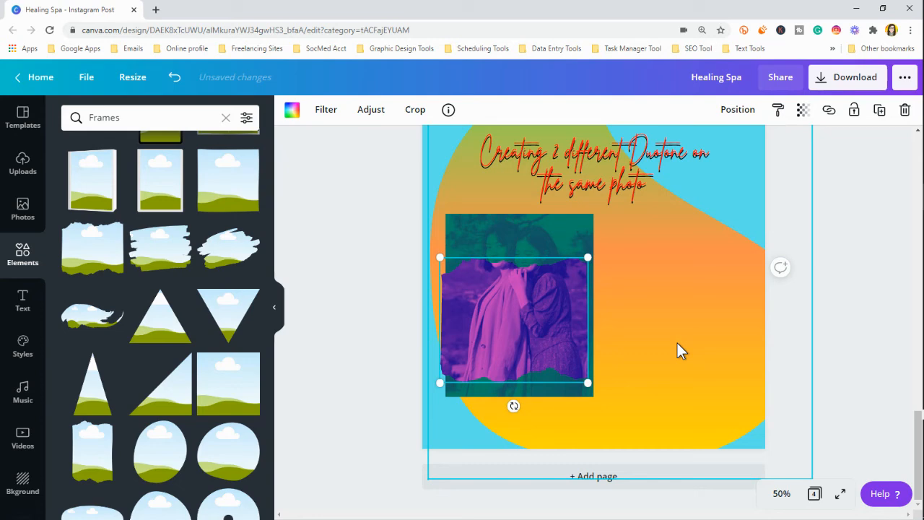
key("Right")
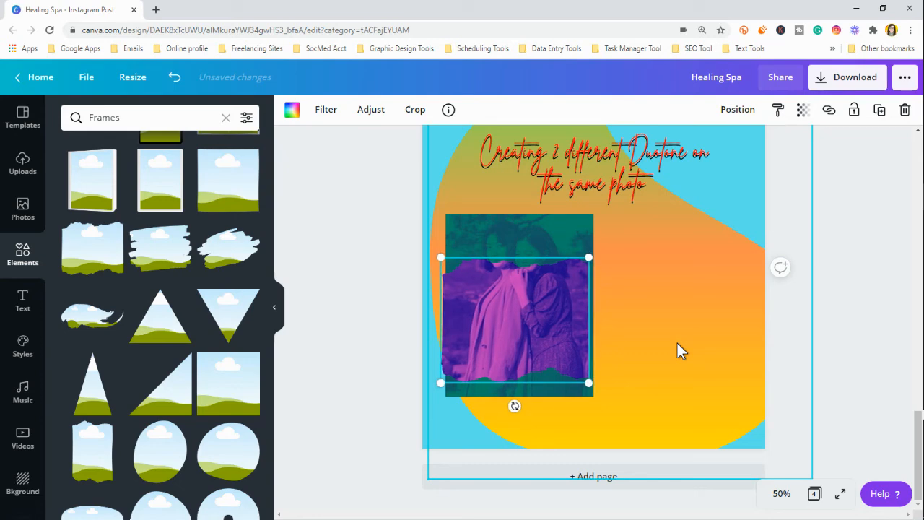
key("Left")
key("Left")
key("Left")
key("Left")
key("Left")
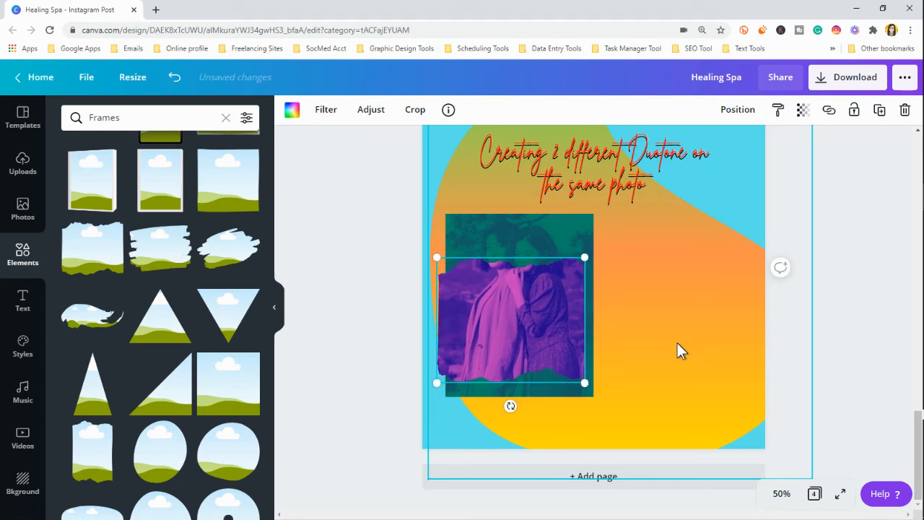
key("Right")
key("Right")
key("Right")
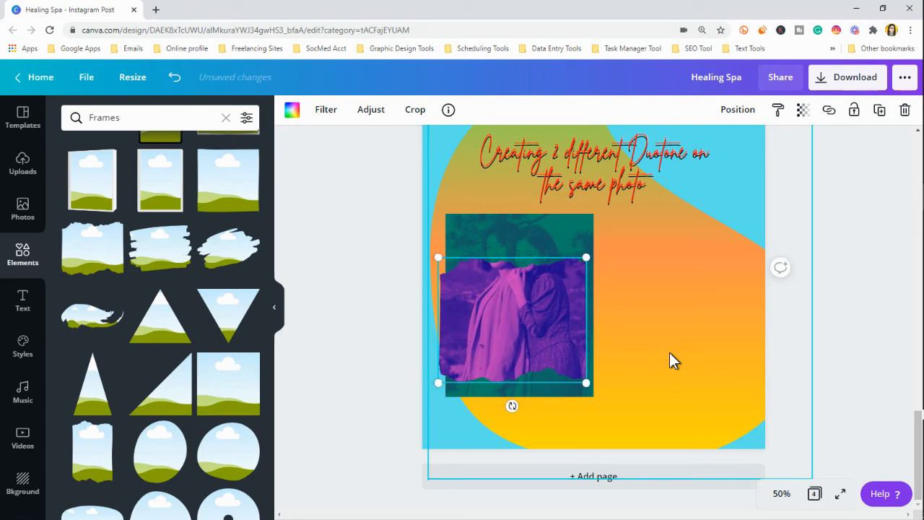
key("Right")
key("Right")
key("Right")
key("Right")
key("Right")
key("Right")
key("Right")
key("Right")
key("Up")
key("Up")
key("Up")
key("Up")
key("Up")
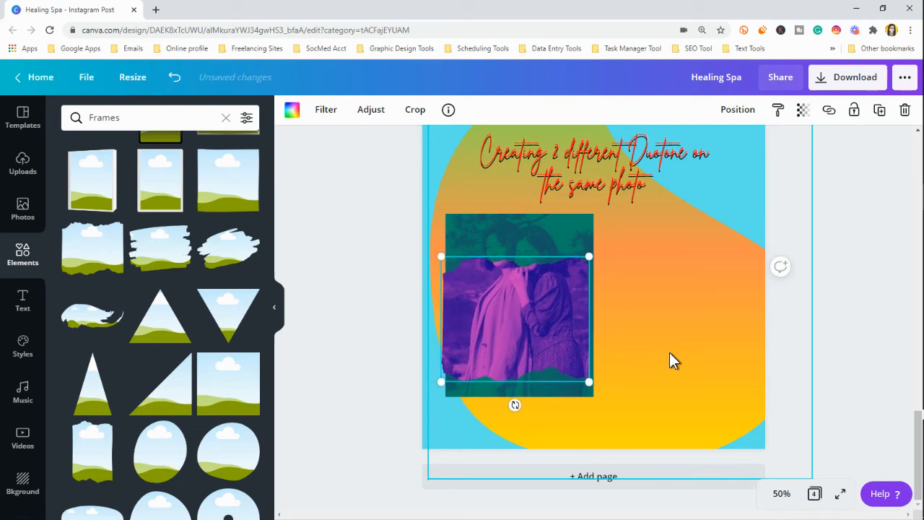
key("Left")
key("Left")
key("Left")
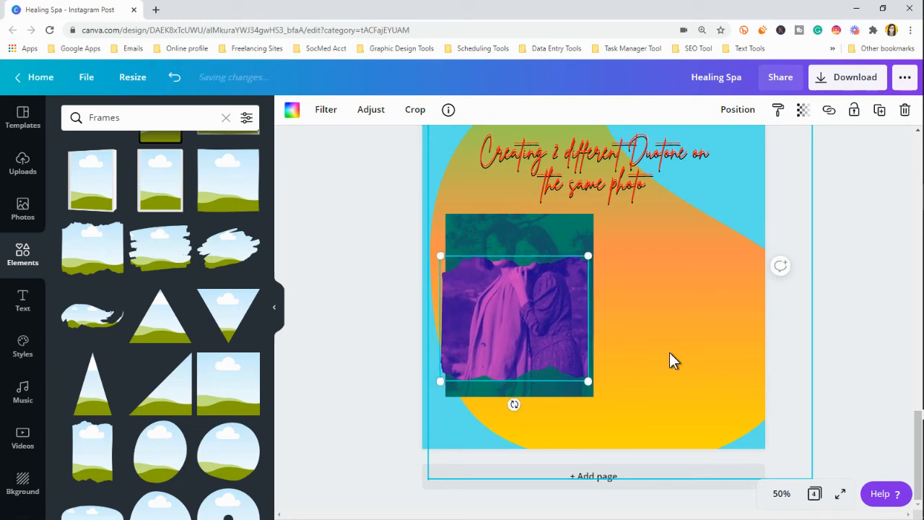
key("Left")
key("Left")
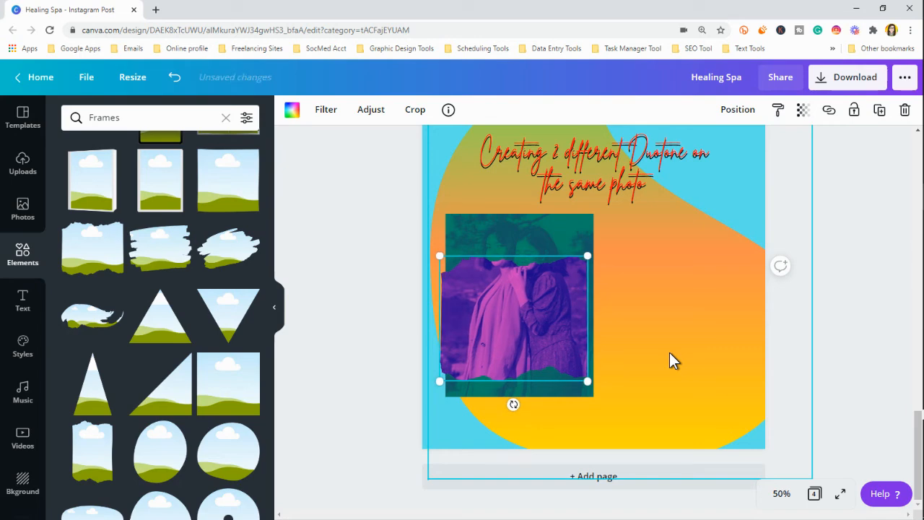
key("Escape")
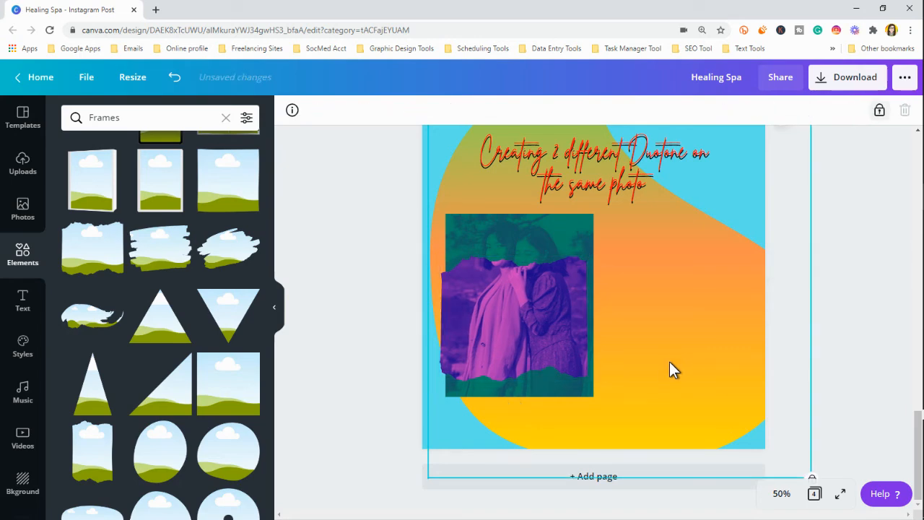
- Move the torn-paper piece back into line with the green photo's side edges and deselect it
left_click(501, 355)
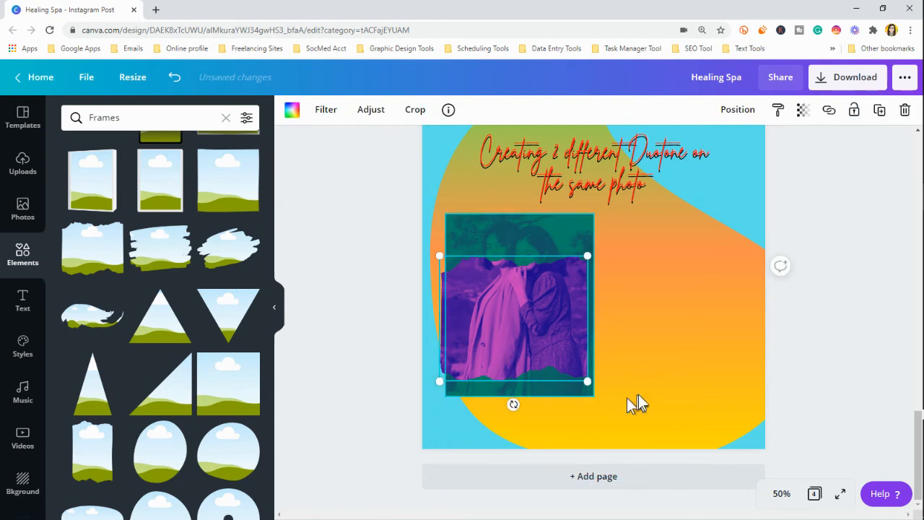
key("Down")
key("Down")
key("Down")
key("Down")
key("Down")
key("Down")
key("Down")
key("Down")
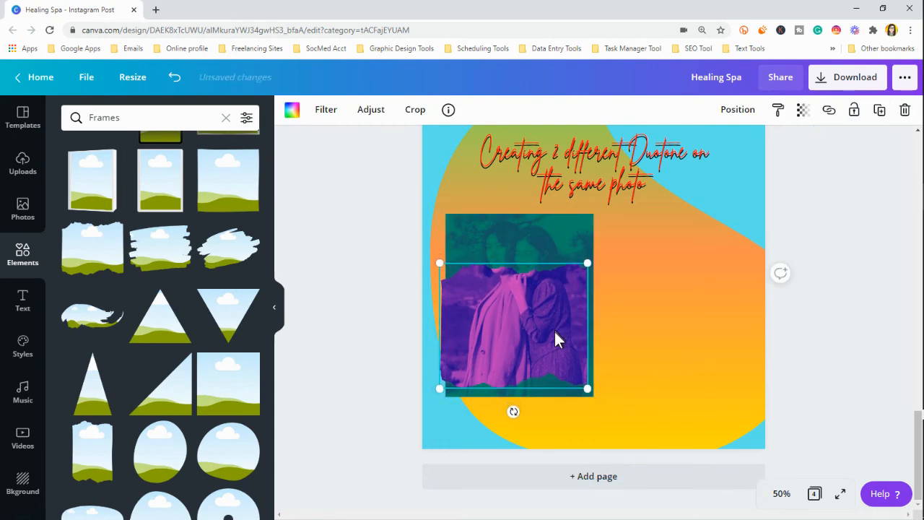
mouse_move(553, 336)
left_mouse_down()
mouse_move(557, 343)
mouse_move(549, 338)
mouse_move(557, 325)
left_mouse_up()
left_click(653, 374)
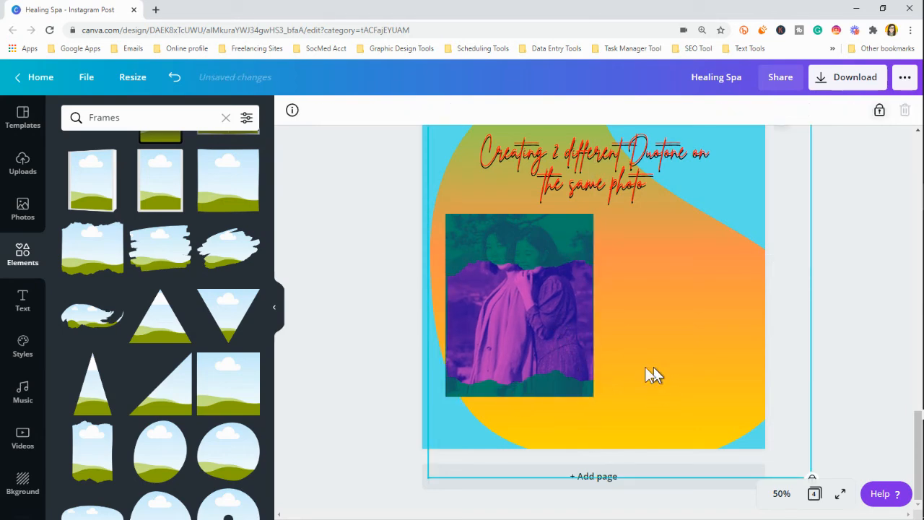
- Shift the torn-paper piece slightly left until it just overhangs the green photo's left edge, and deselect it
left_click(584, 348)
key("Left")
key("Left")
key("Left")
key("Left")
key("Left")
key("Left")
key("Left")
key("Left")
key("Left")
key("Left")
key("Left")
key("Left")
key("Left")
key("Left")
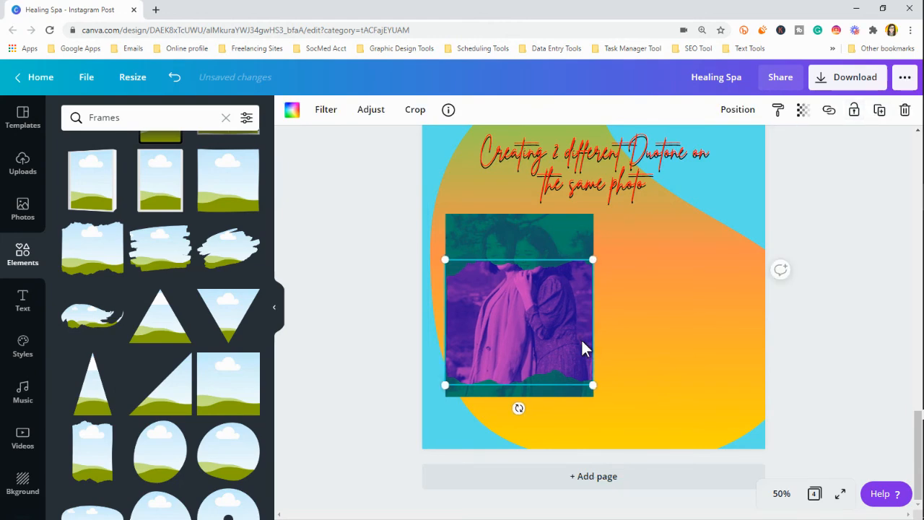
key("Right")
key("Right")
key("Right")
key("Right")
key("Right")
key("Right")
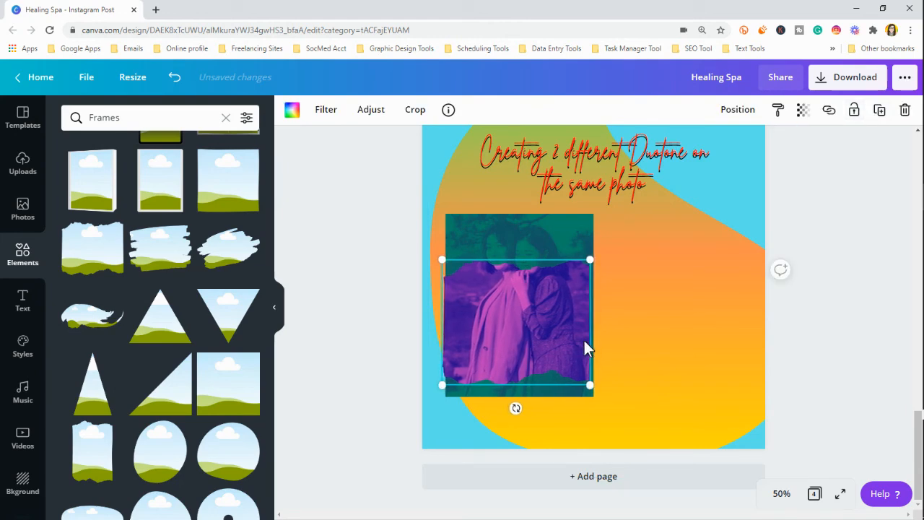
left_click(645, 360)
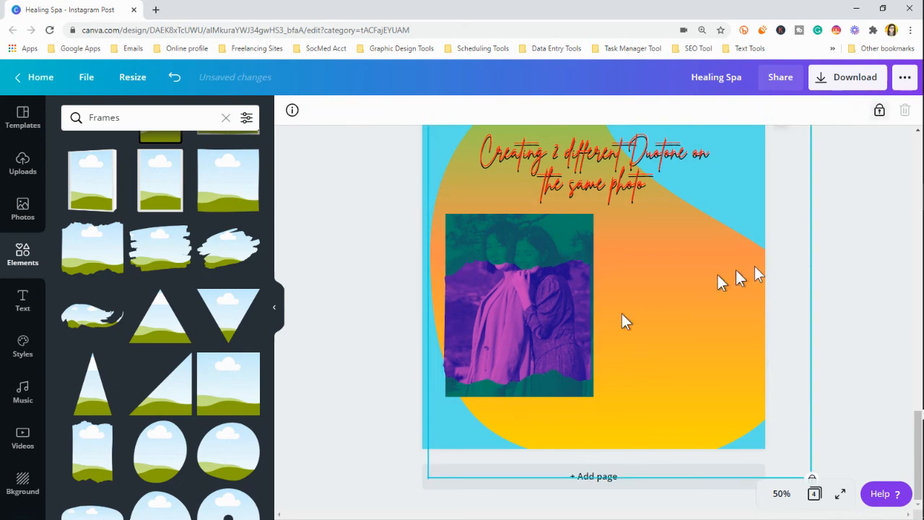
- Enlarge the torn-paper piece slightly so it overhangs the green photo's left edge further
left_click(574, 238)
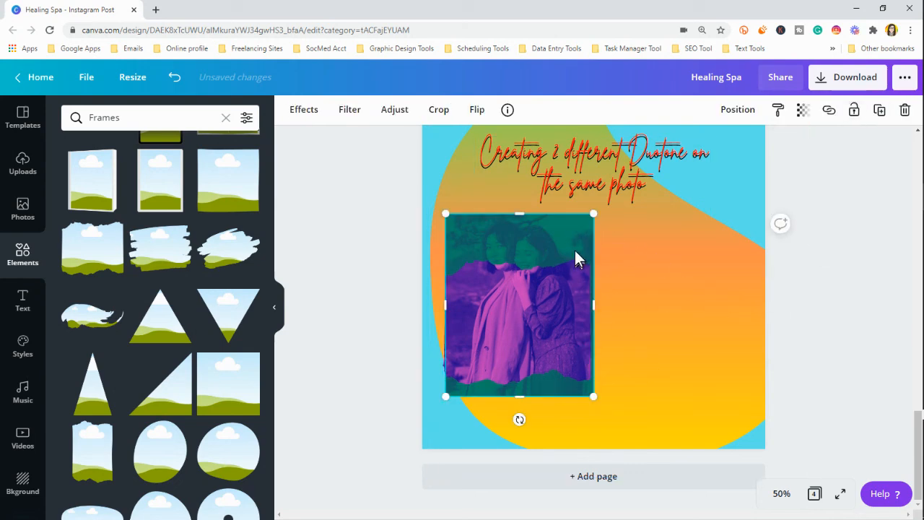
left_click(631, 324)
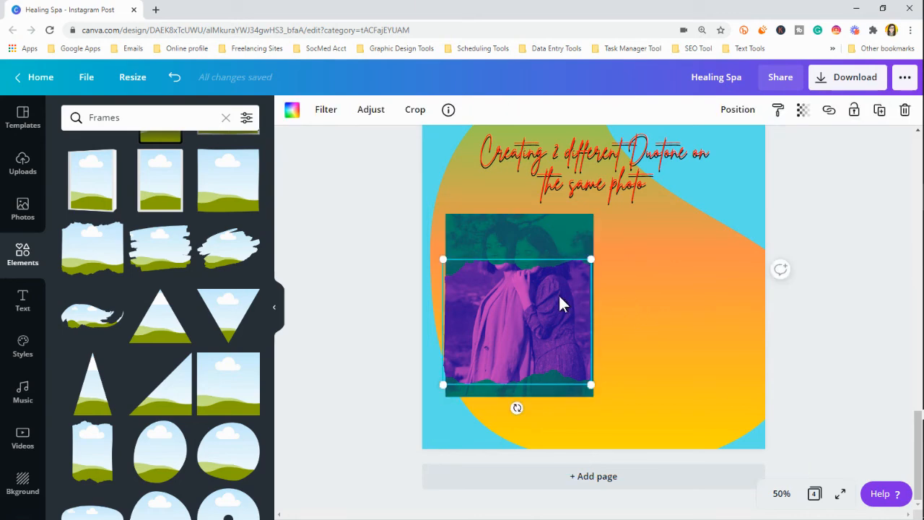
left_click_drag(593, 260, 604, 270)
left_click(665, 326)
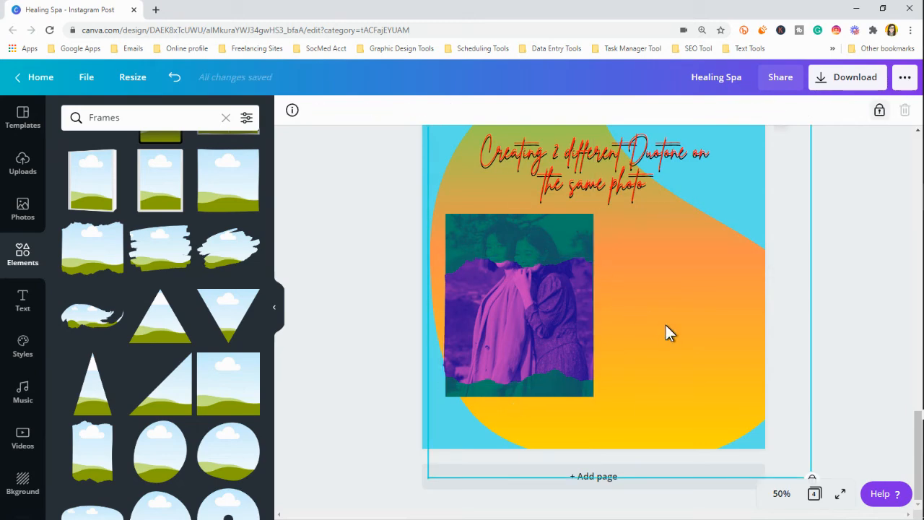
left_click(509, 345)
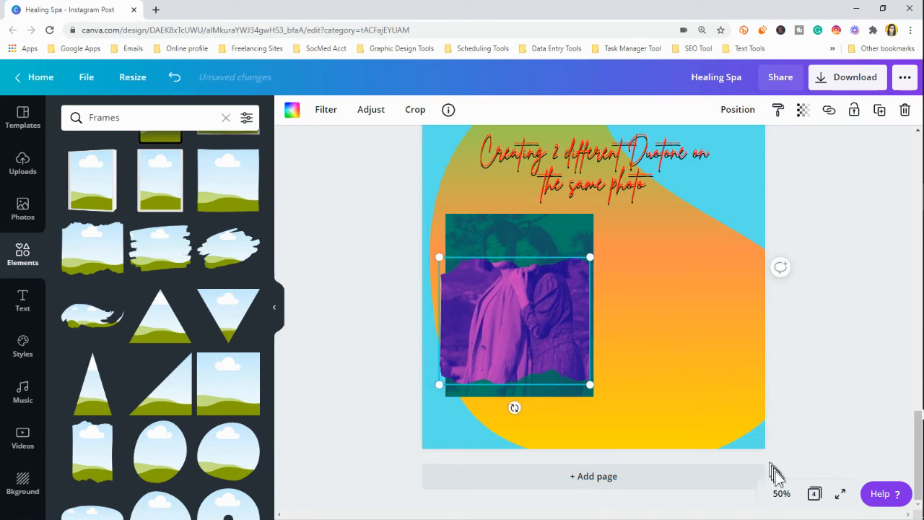
- Nudge the torn-paper piece a little further left at 75% zoom for an offset ripped look, and deselect it
left_click(781, 493)
left_click(770, 321)
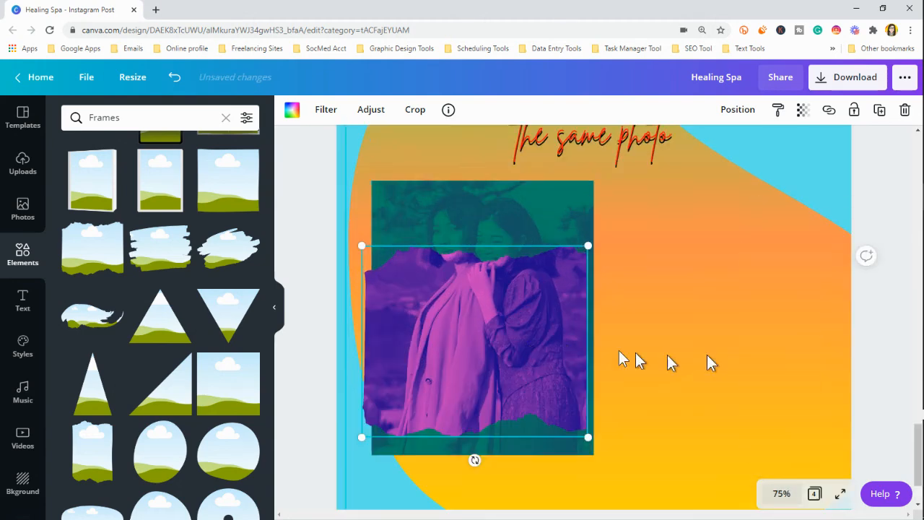
left_click(275, 309)
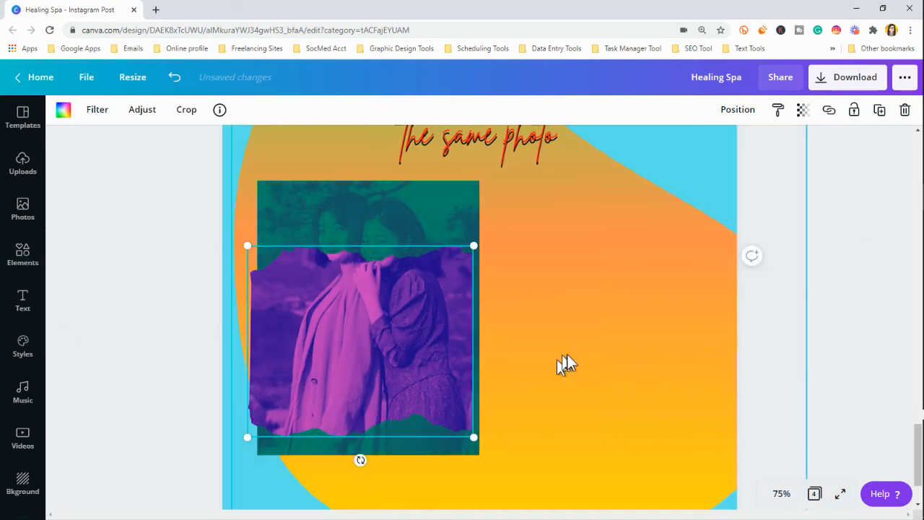
scroll(657, 379, "up", 2)
scroll(462, 347, "down", 3)
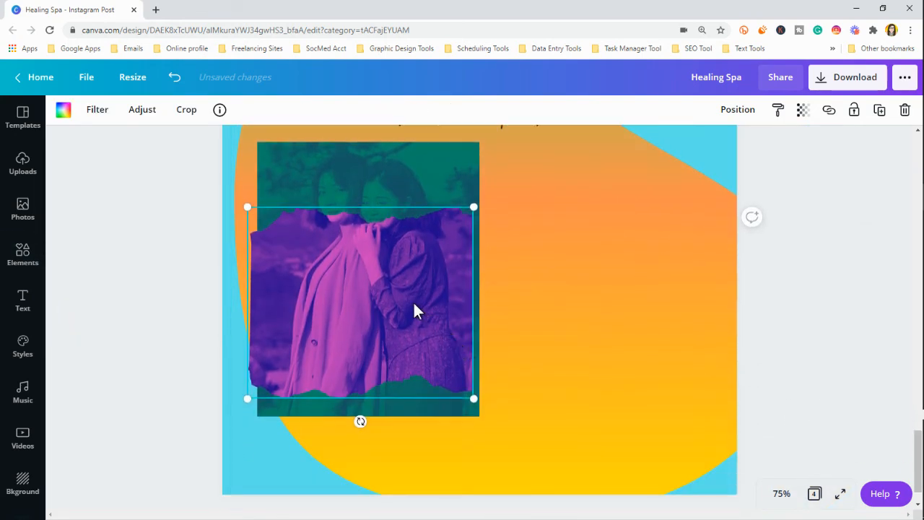
key("Left")
key("Left")
key("Left")
key("Left")
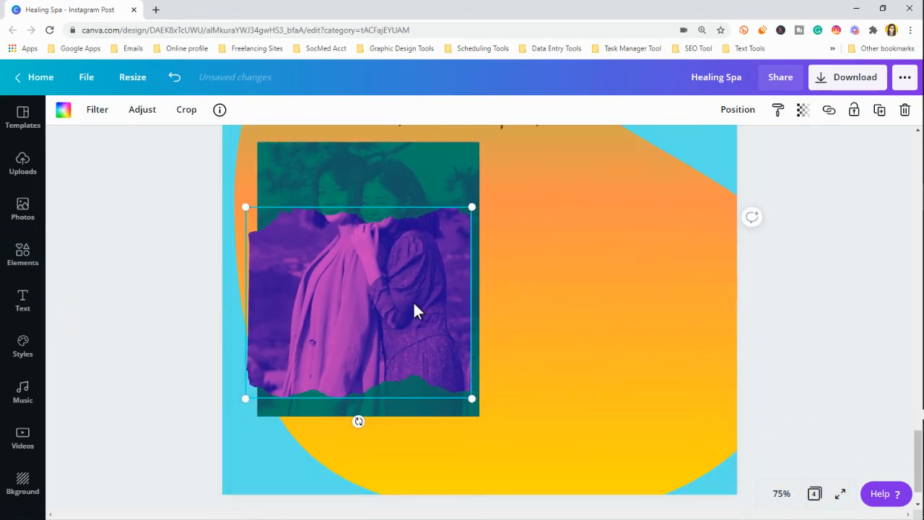
left_click(503, 359)
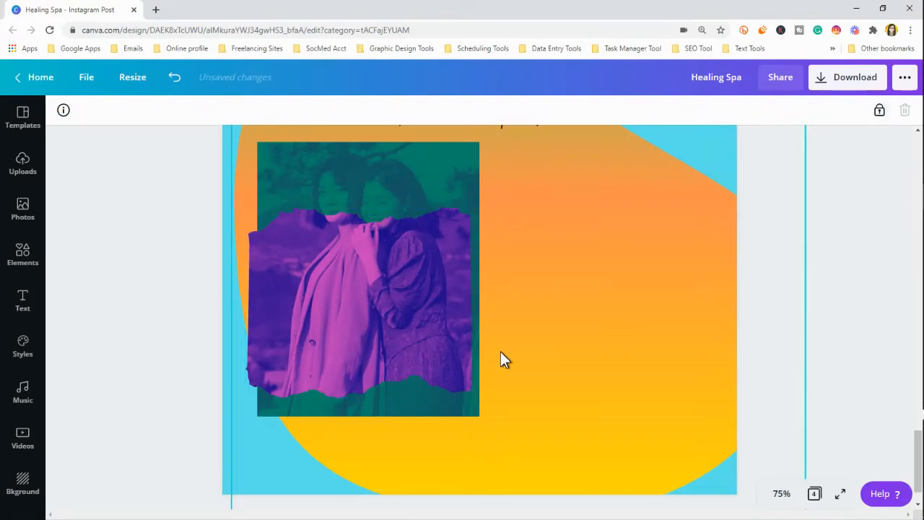
- Enlarge the green photo from its upper-left corner until its left edge lines up with the torn-paper piece
left_click(782, 494)
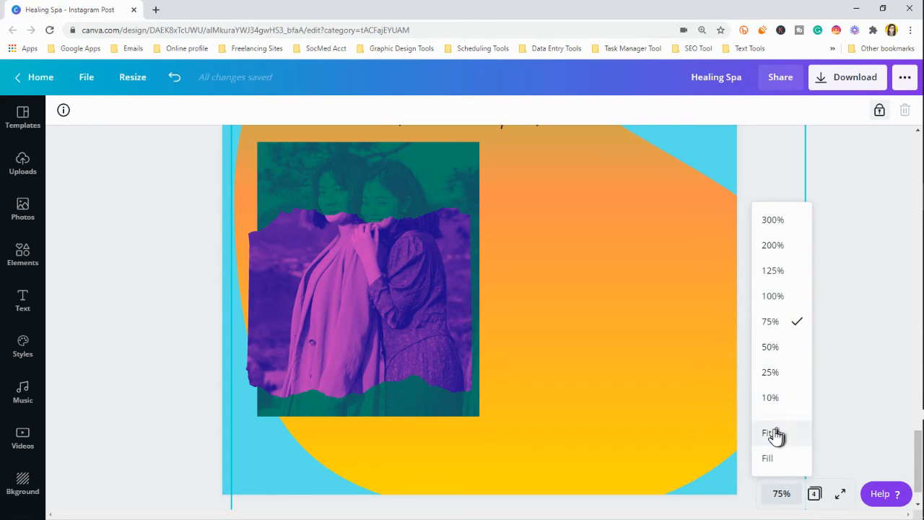
left_click(774, 433)
left_click(721, 332)
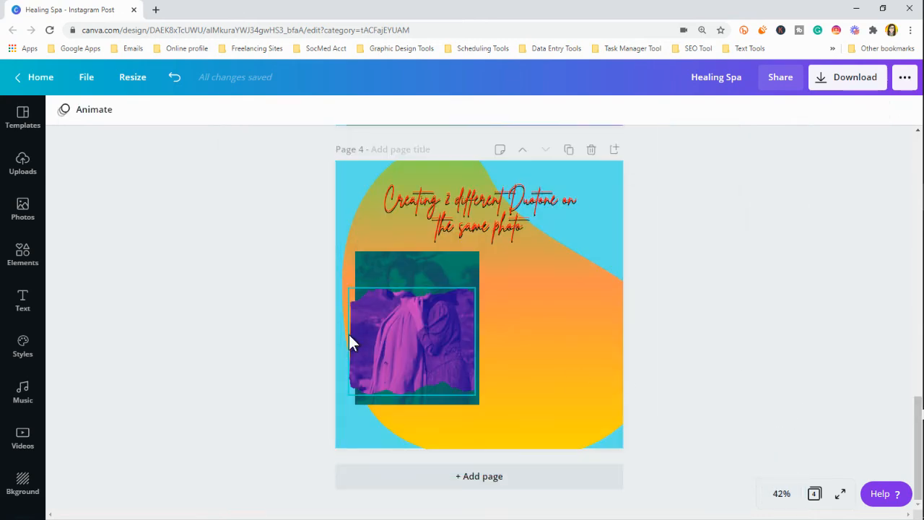
left_click(356, 253)
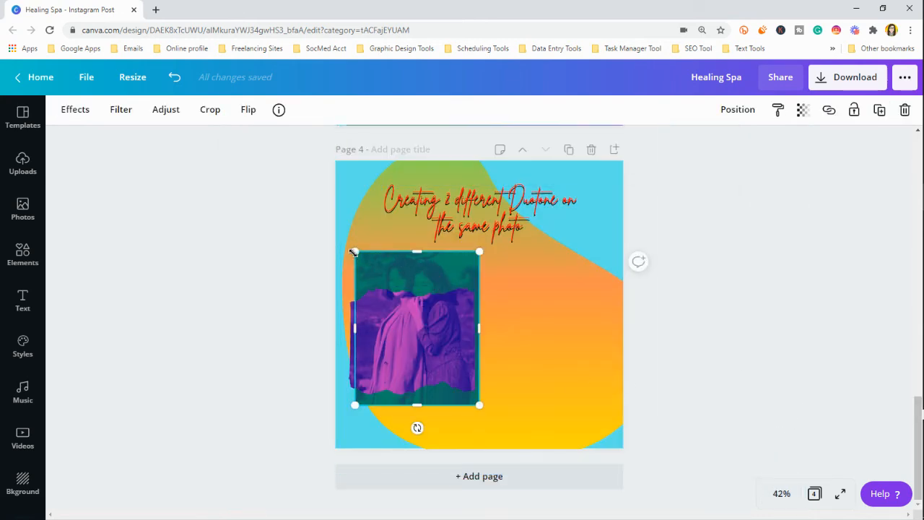
mouse_move(354, 251)
left_mouse_down()
mouse_move(345, 244)
mouse_move(349, 250)
left_mouse_up()
- Enlarge the torn-paper piece to the green photo's right edge and move both together to the middle of the page
left_click(465, 335)
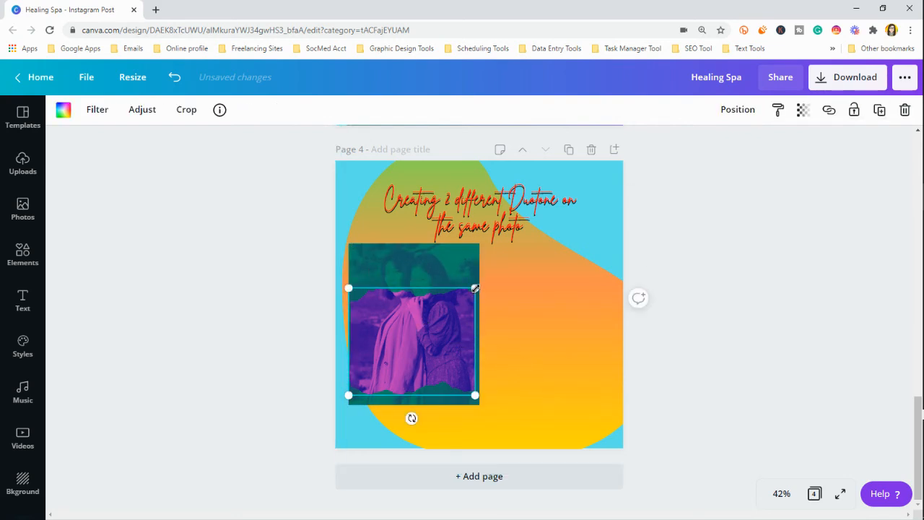
left_click_drag(474, 288, 479, 285)
left_click(507, 334)
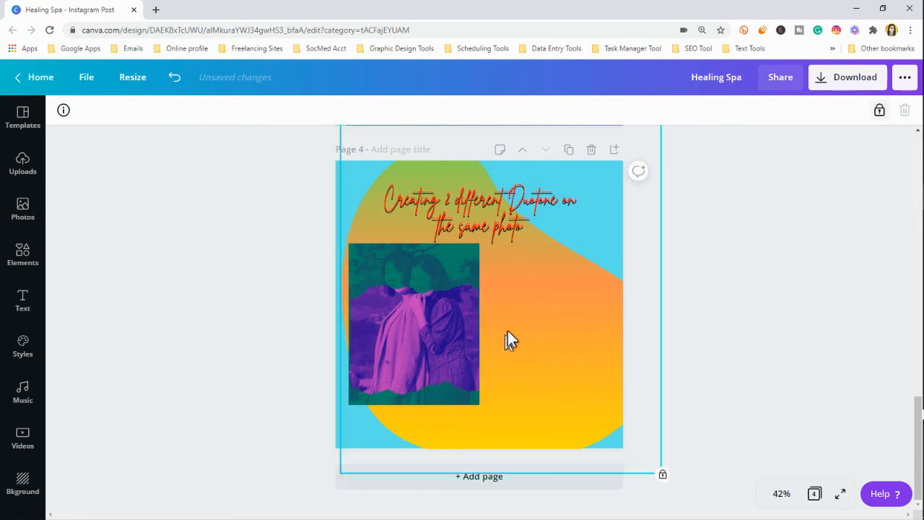
left_click_drag(508, 331, 500, 349)
left_click(594, 339)
- Nudge the torn-paper piece slightly left so it overhangs the green photo's left edge
left_click(479, 371)
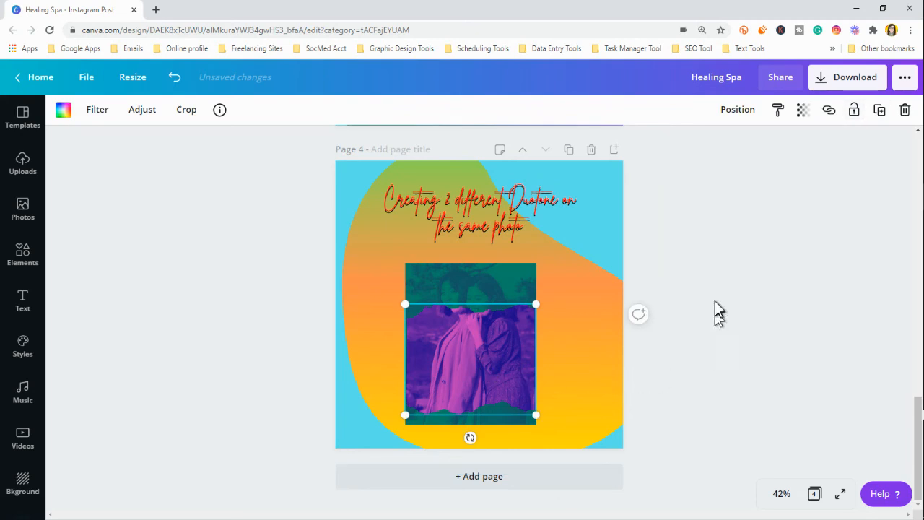
key("Left")
key("Left")
key("Left")
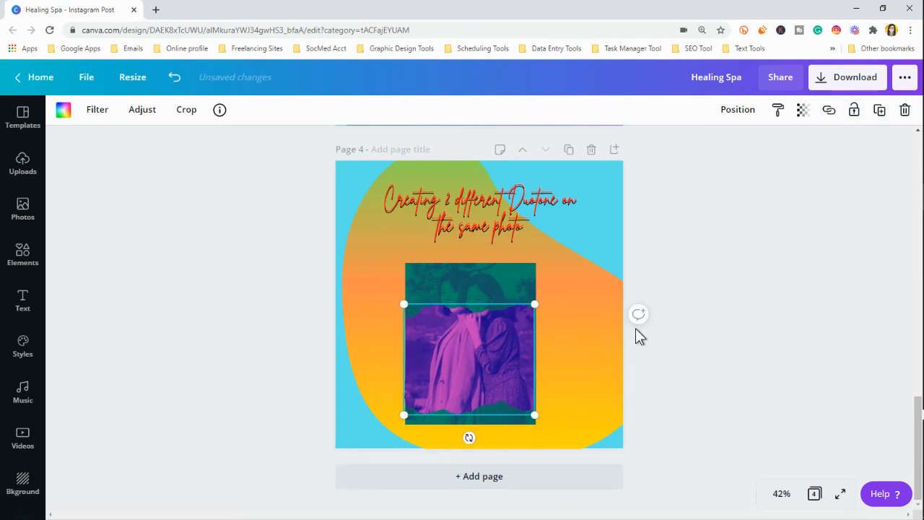
key("Left")
key("Left")
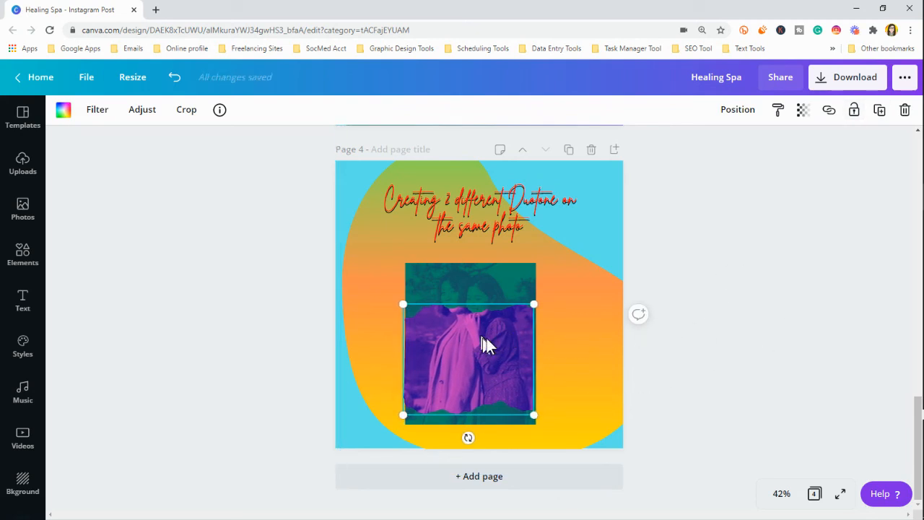
- Enlarge the torn-paper piece towards the upper right and nudge it left until its right edge meets the green photo's
left_click_drag(534, 304, 542, 301)
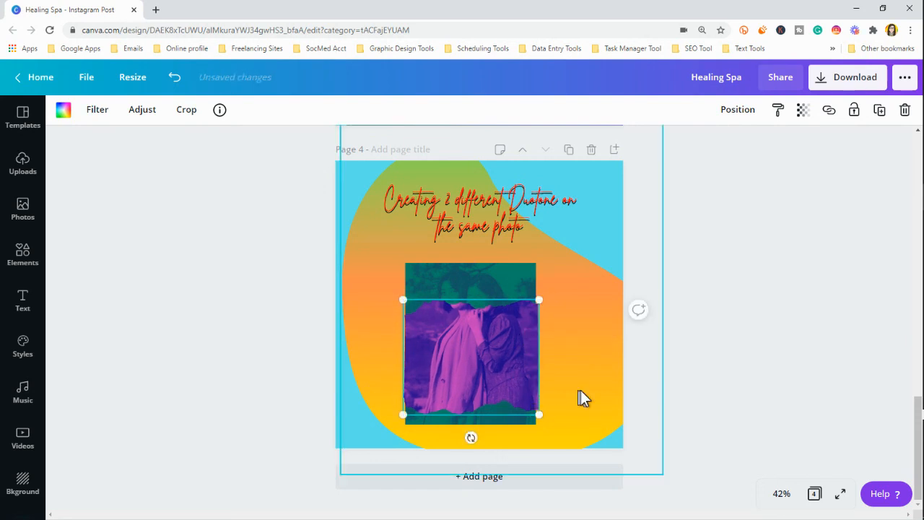
key("Left")
key("Left")
key("Left")
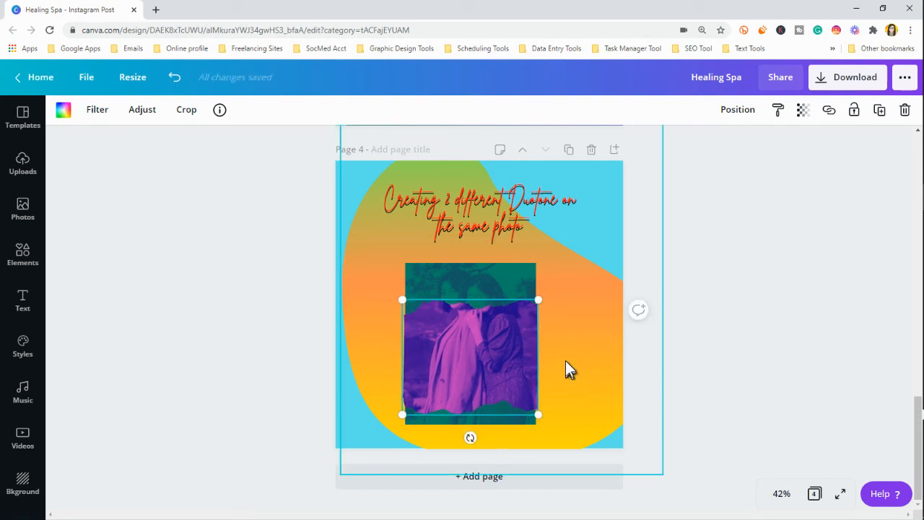
key("Left")
key("Left")
key("Left")
key("Left")
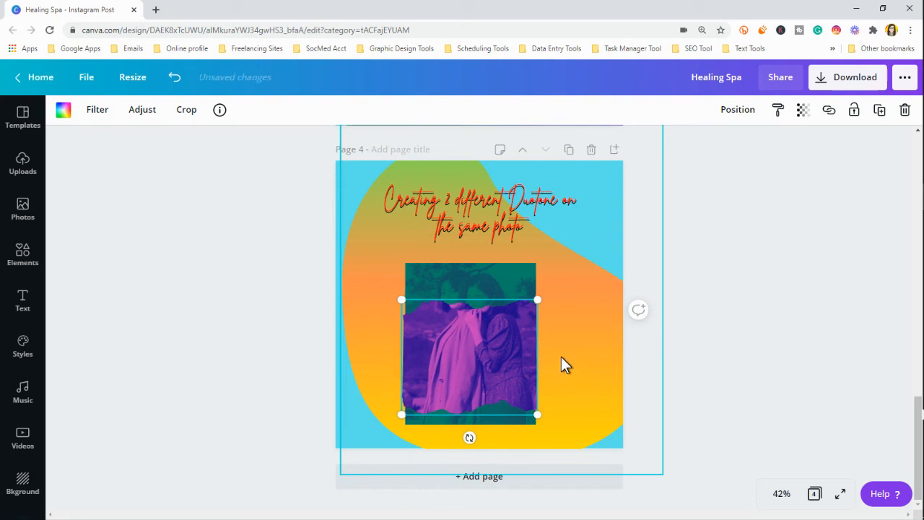
key("Left")
key("Left")
key("Left")
key("Left")
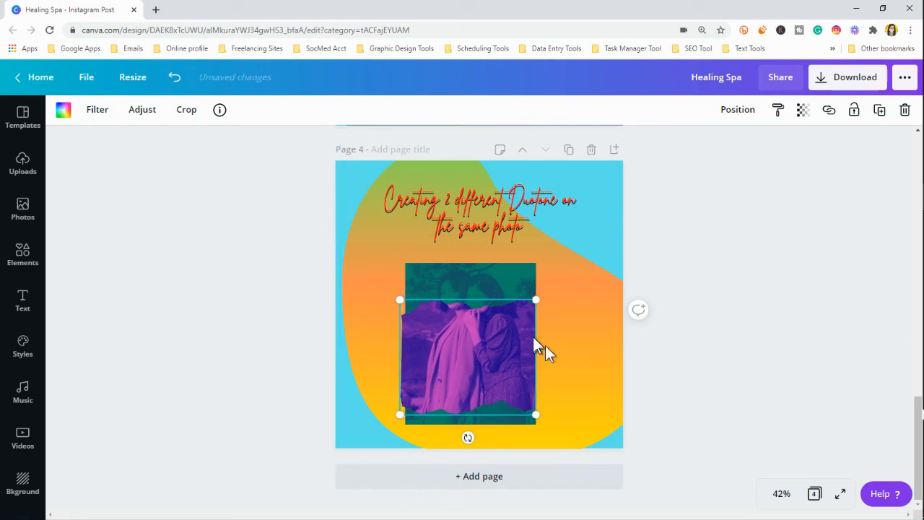
- Shrink the torn-paper piece slightly and enlarge the green photo up and left so their side edges line up
left_click_drag(399, 299, 402, 260)
left_click(418, 280)
left_click(553, 349)
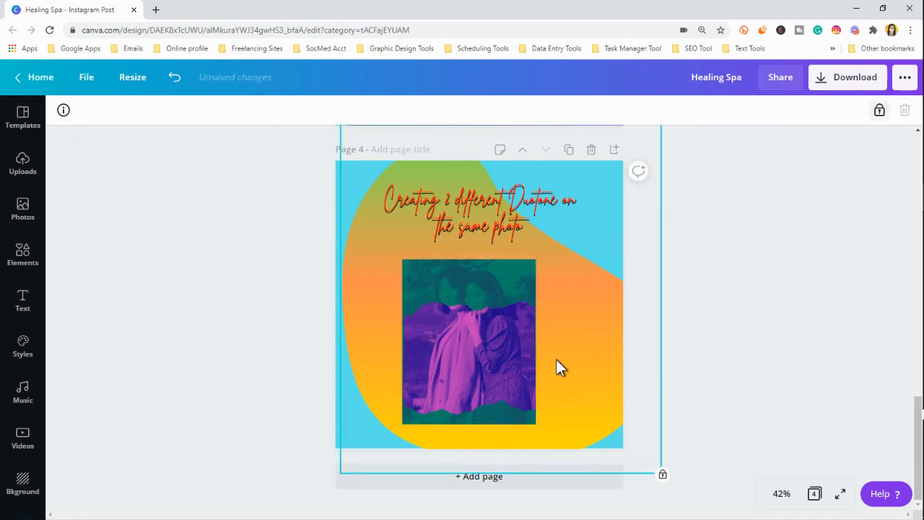
- Nudge the torn-paper piece left past the green photo's left edge for an offset look, and deselect it
left_click(500, 373)
key("Left")
key("Left")
key("Left")
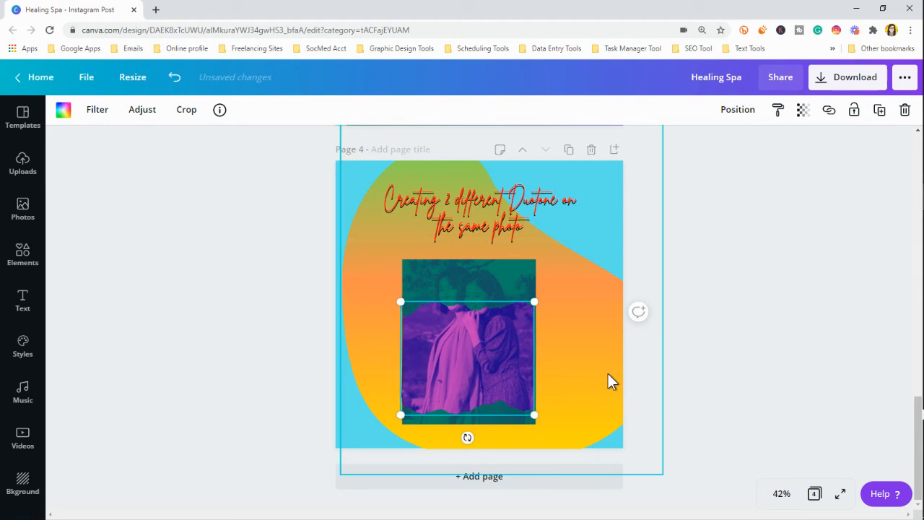
key("Left")
key("Left")
key("Left")
key("Left")
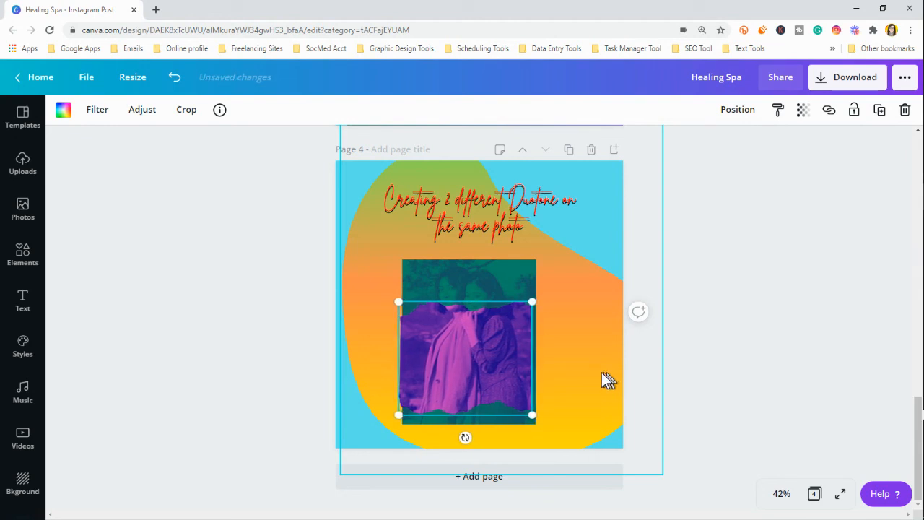
left_click(602, 372)
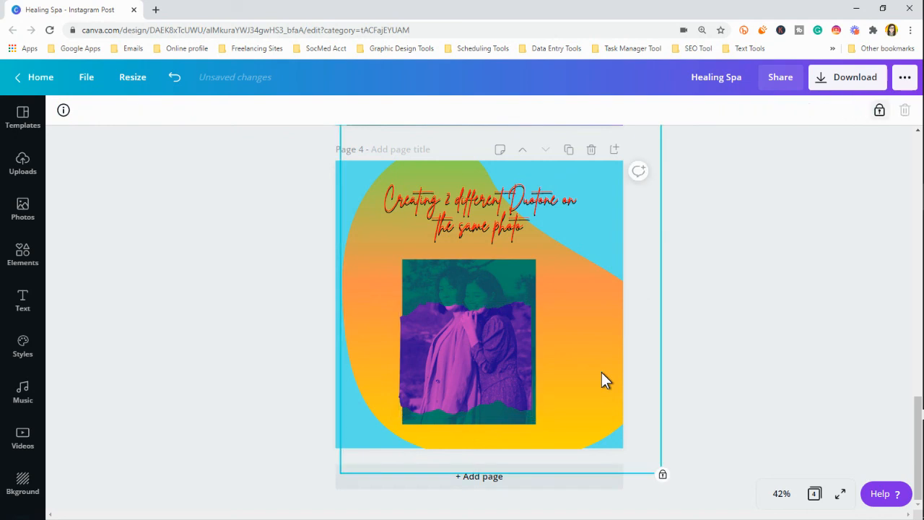
- Enlarge the torn-paper piece to about 516 × 437 so it reaches the green photo's right edge, and deselect it
left_click(520, 281)
left_click(513, 348)
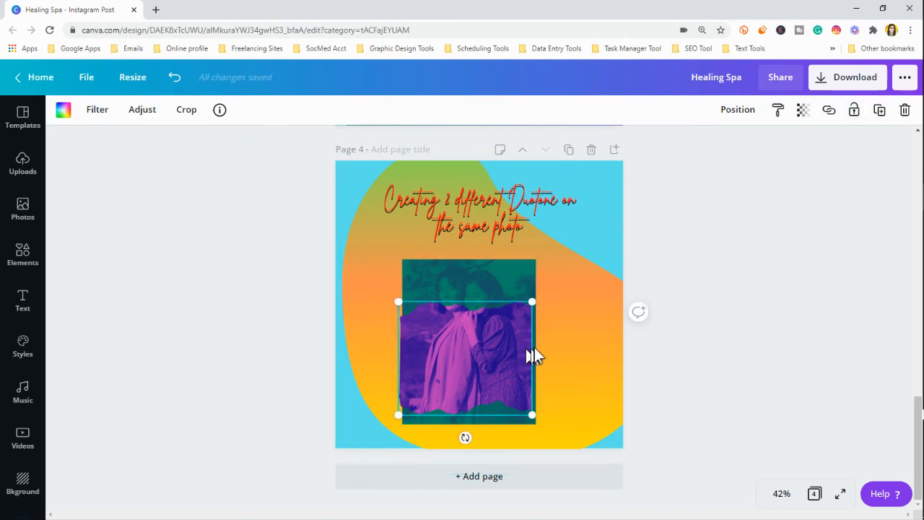
left_click_drag(532, 302, 535, 299)
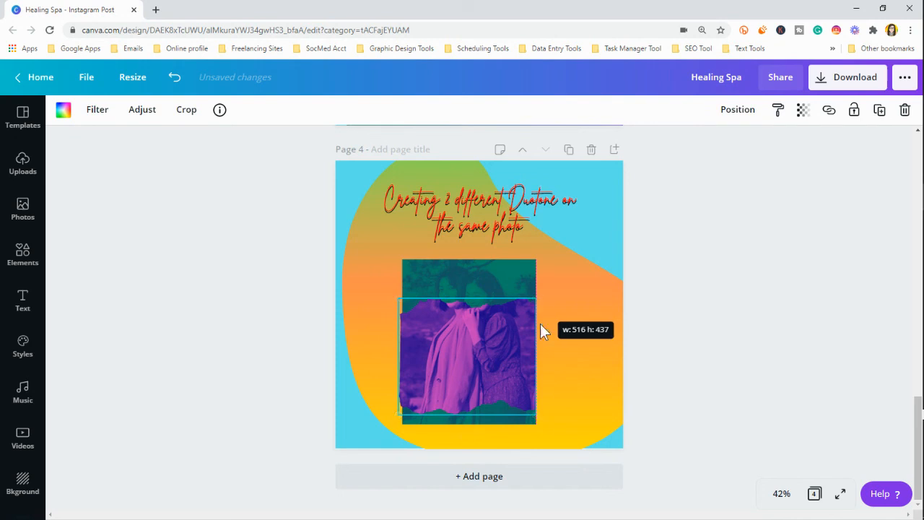
left_click(588, 370)
- Enlarge the green photo towards the upper right beyond the torn-paper piece, and nudge it slightly left and down
left_click(519, 278)
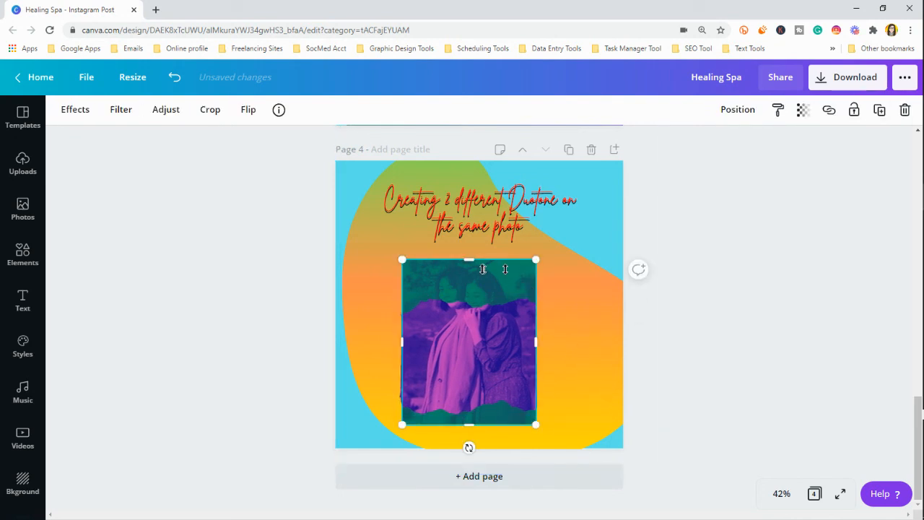
left_click_drag(539, 252, 543, 250)
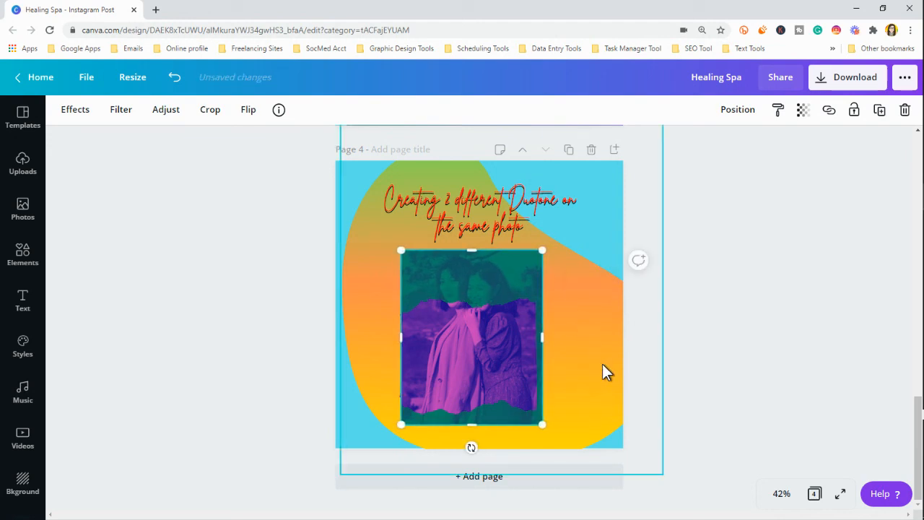
key("Left")
key("Left")
key("Left")
key("Left")
key("Left")
key("Left")
key("Left")
key("Down")
key("Down")
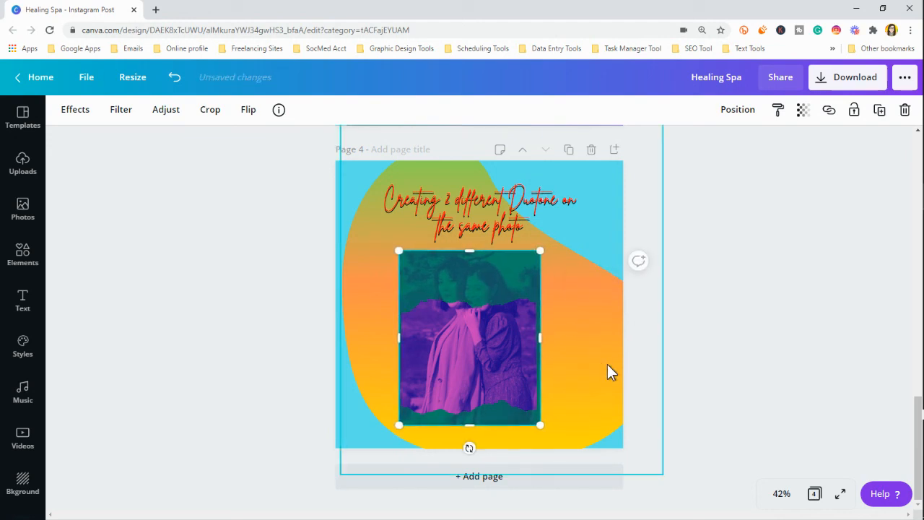
- Nudge the green photo back to the right and lower it slightly behind the torn-paper piece
key("Right")
key("Right")
key("Right")
key("Right")
key("Right")
key("Right")
key("Right")
key("Down")
key("Down")
key("Down")
key("Down")
key("Down")
key("Down")
key("Down")
key("Down")
key("Down")
key("Down")
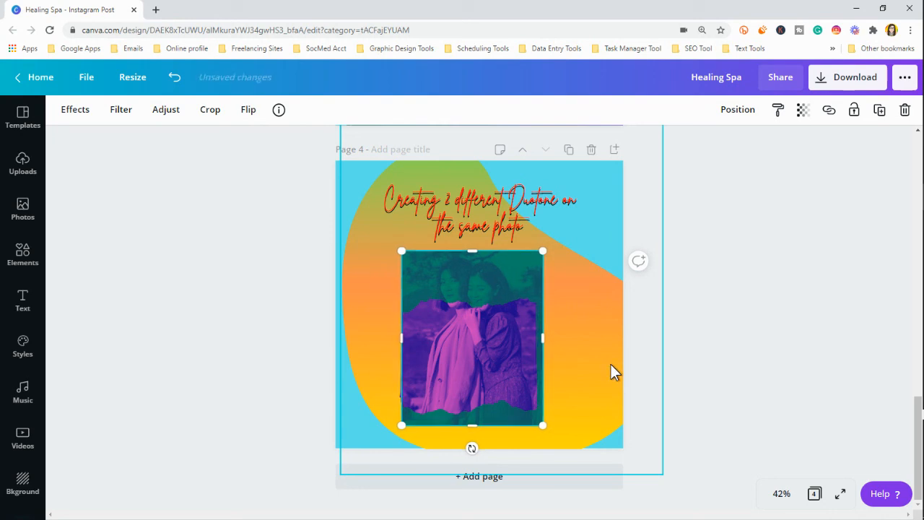
key("Down")
key("Down")
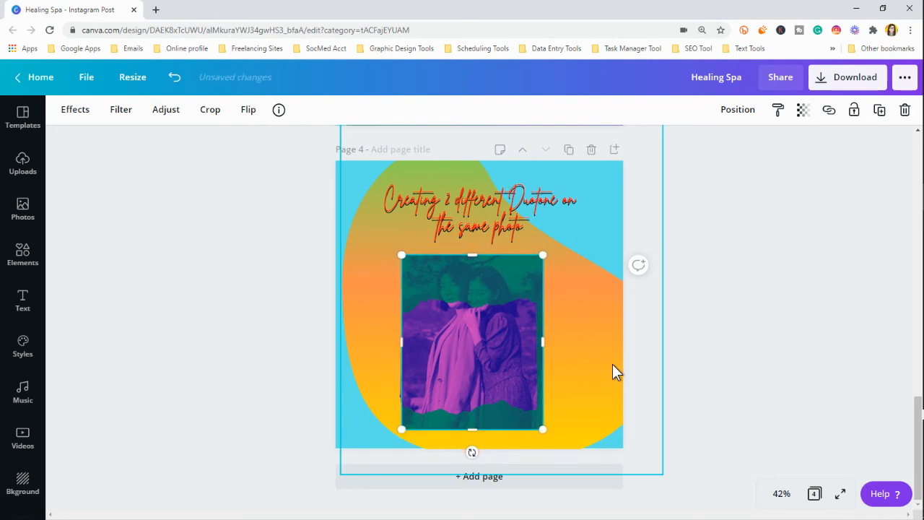
- Nudge the green photo a touch left, keeping the torn paper's slight left overhang, and deselect it
key("Left")
key("Left")
key("Left")
key("Left")
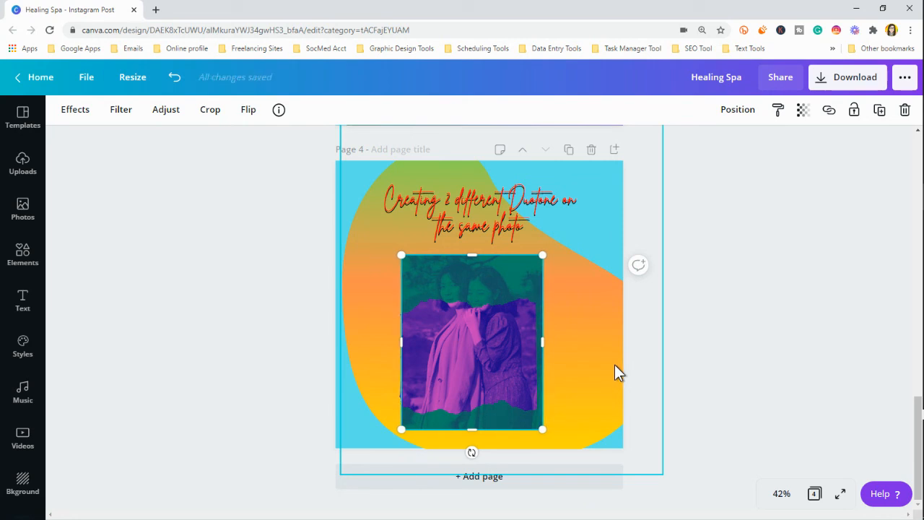
key("Left")
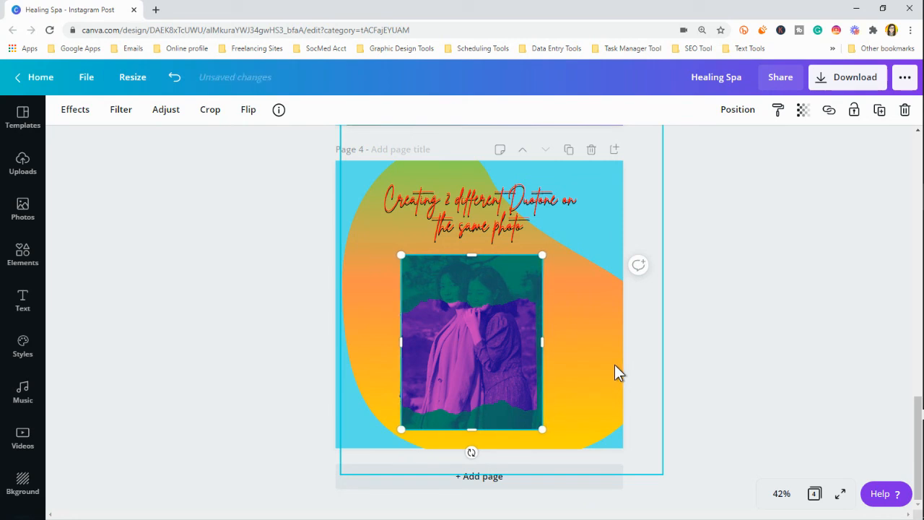
left_click(613, 376)
- Enlarge the torn-paper piece towards the lower right until it reaches the green photo's right edge, and deselect it
left_click(530, 361)
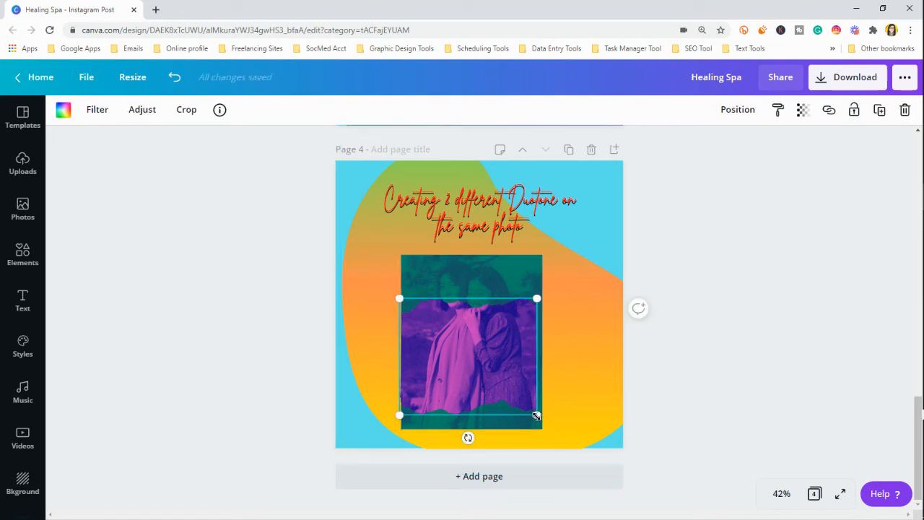
left_click_drag(536, 415, 539, 416)
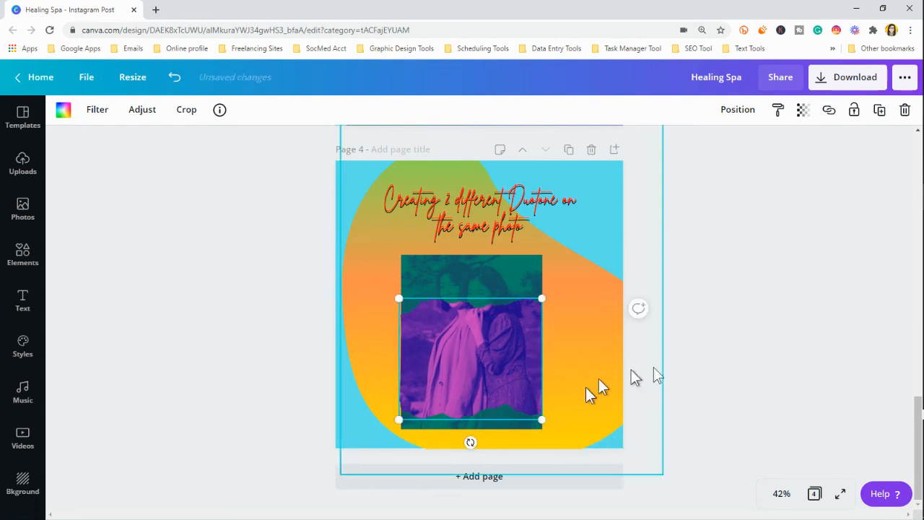
left_click(712, 354)
scroll(749, 343, "up", 5)
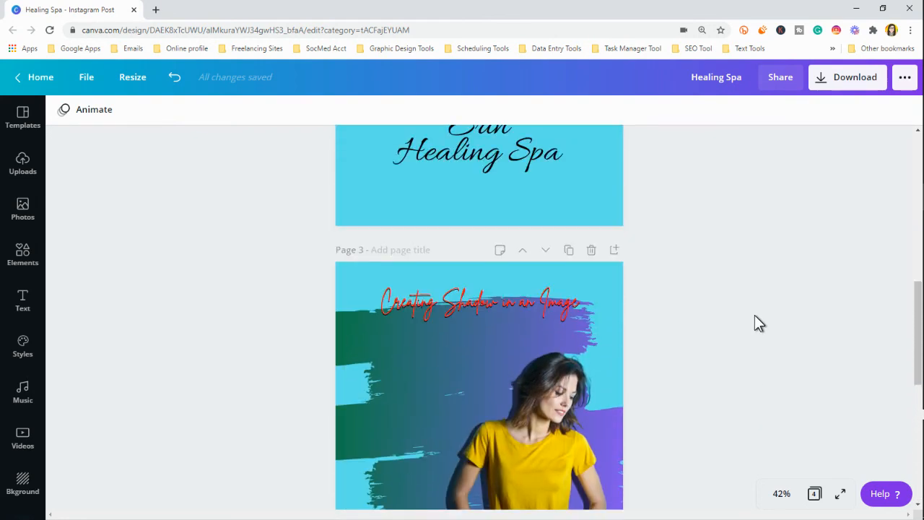
scroll(755, 322, "down", 4)
scroll(755, 322, "up", 2)
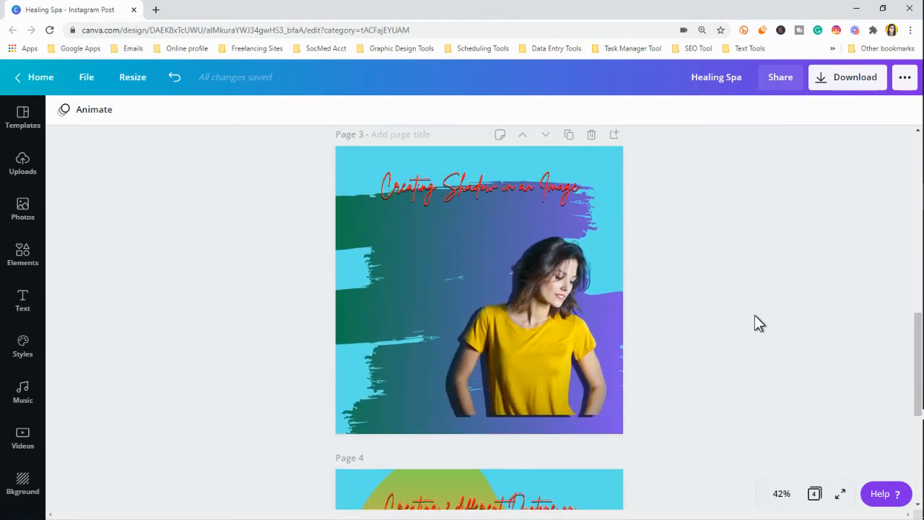